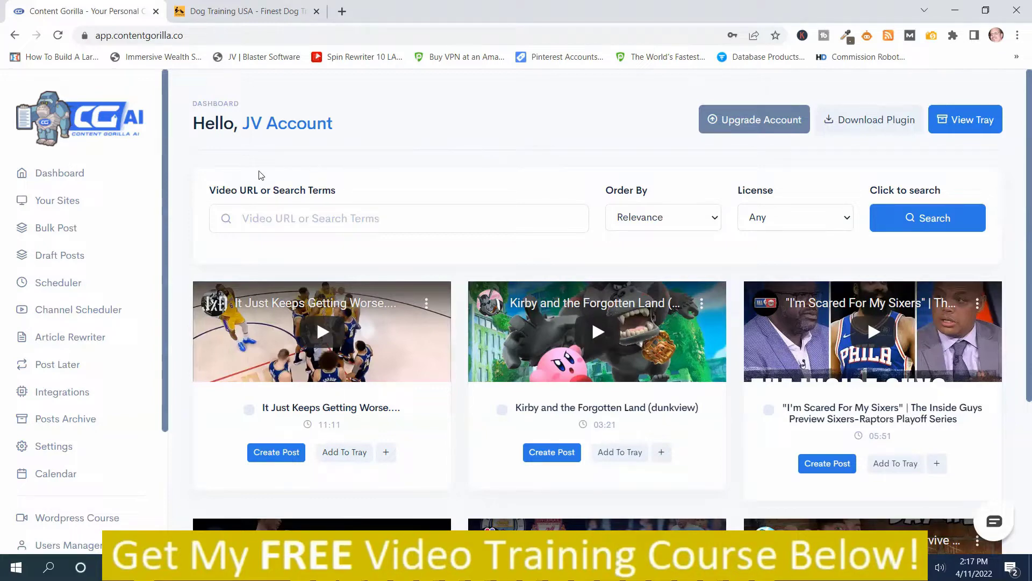
- Open the knowledge base help pages, then paste 'dog training' into the video search field
scroll(161, 161, "down", 3)
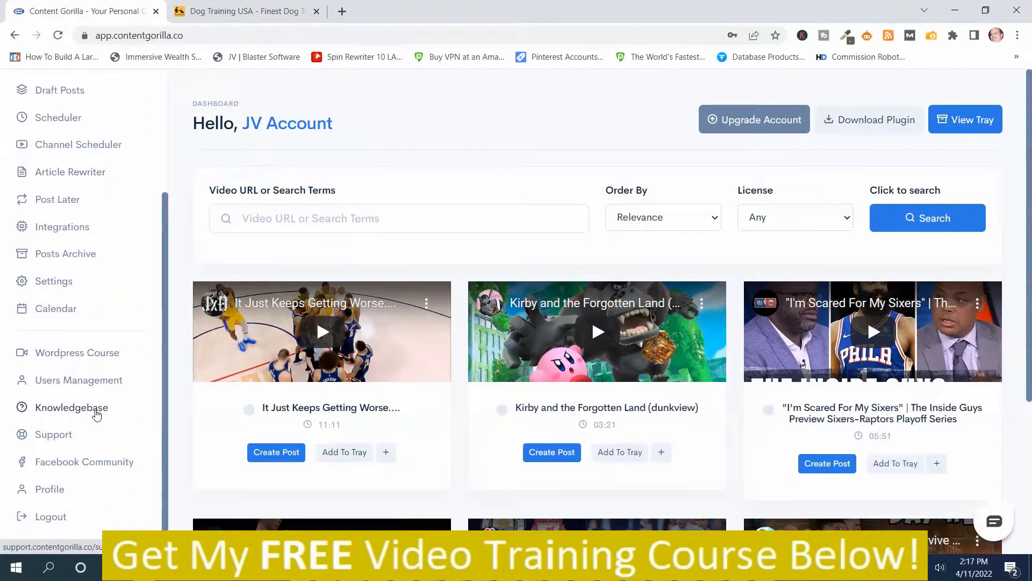
left_click(96, 413)
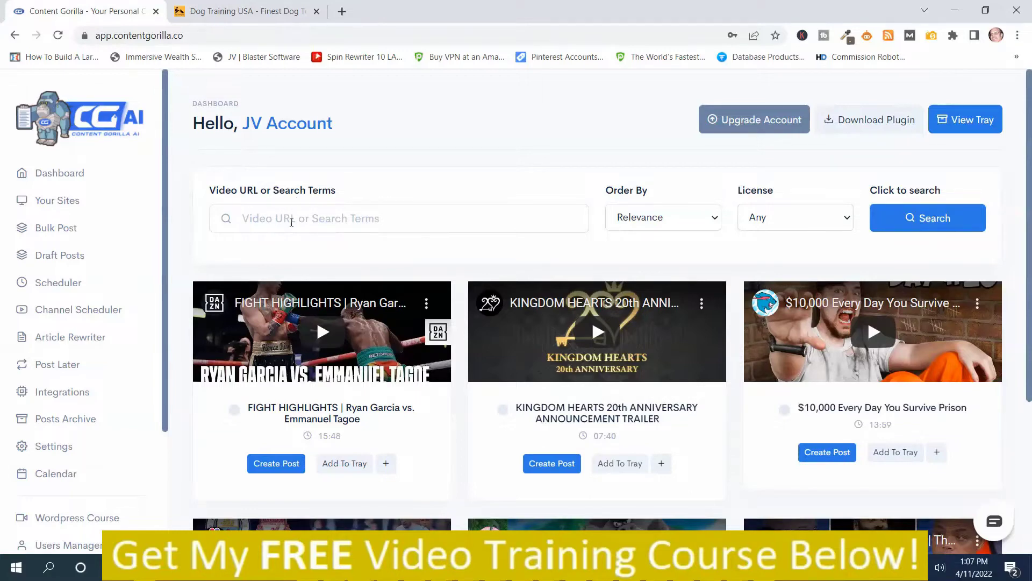
left_click(292, 221)
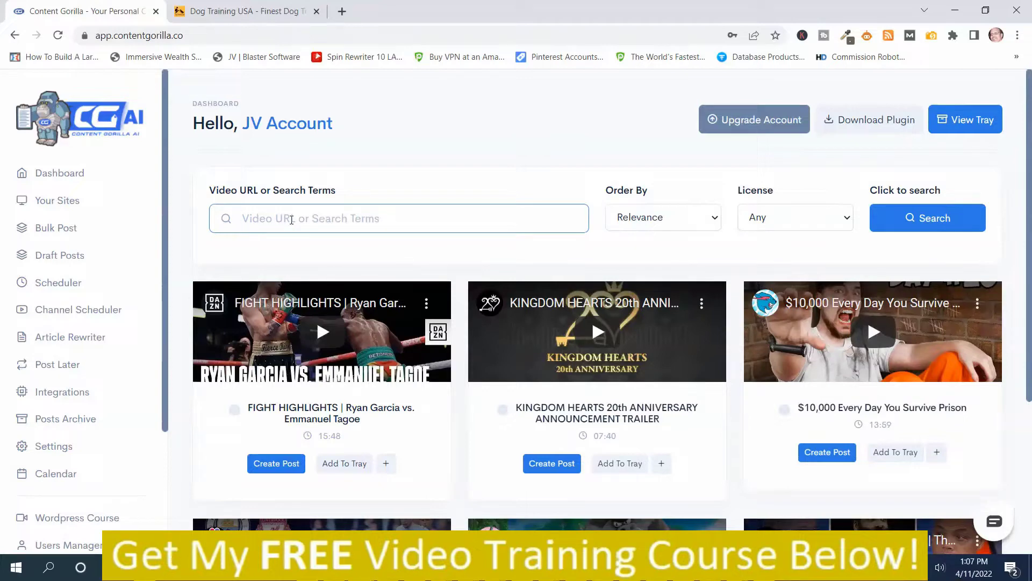
right_click(289, 220)
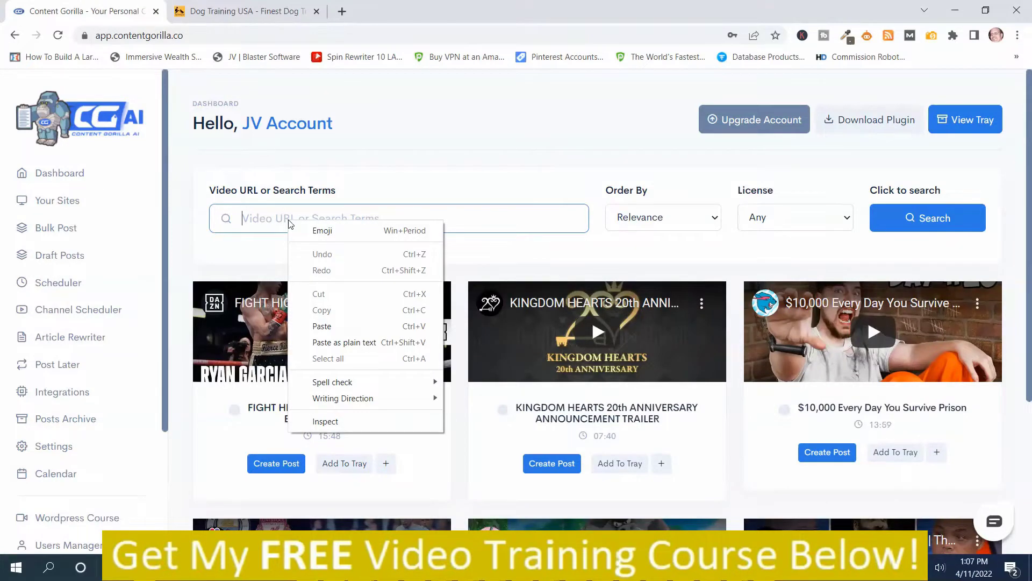
left_click(335, 326)
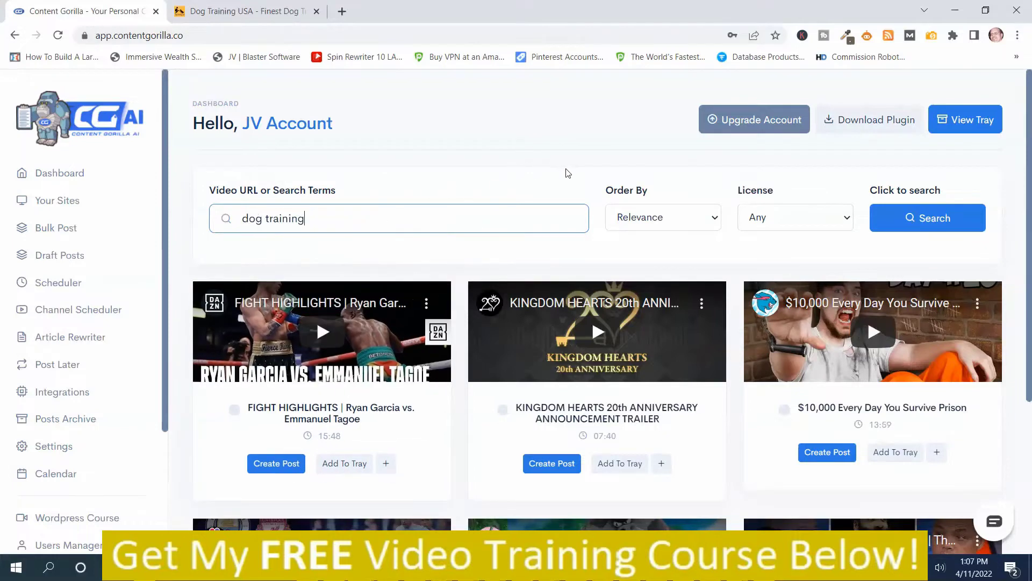
- Keep results ordered by Relevance with Any licence and run the dog training video search
left_click(655, 221)
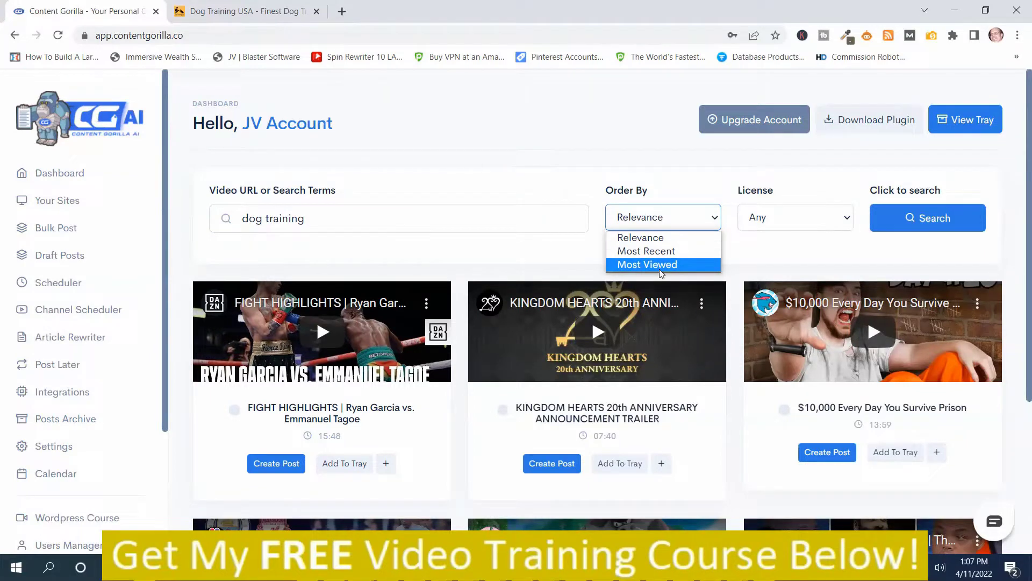
left_click(763, 246)
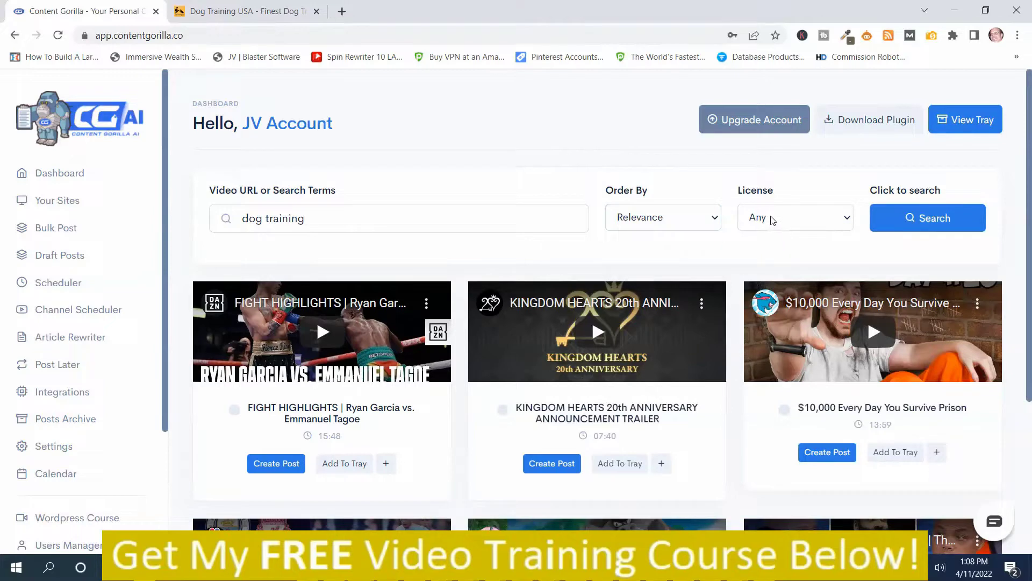
left_click(772, 220)
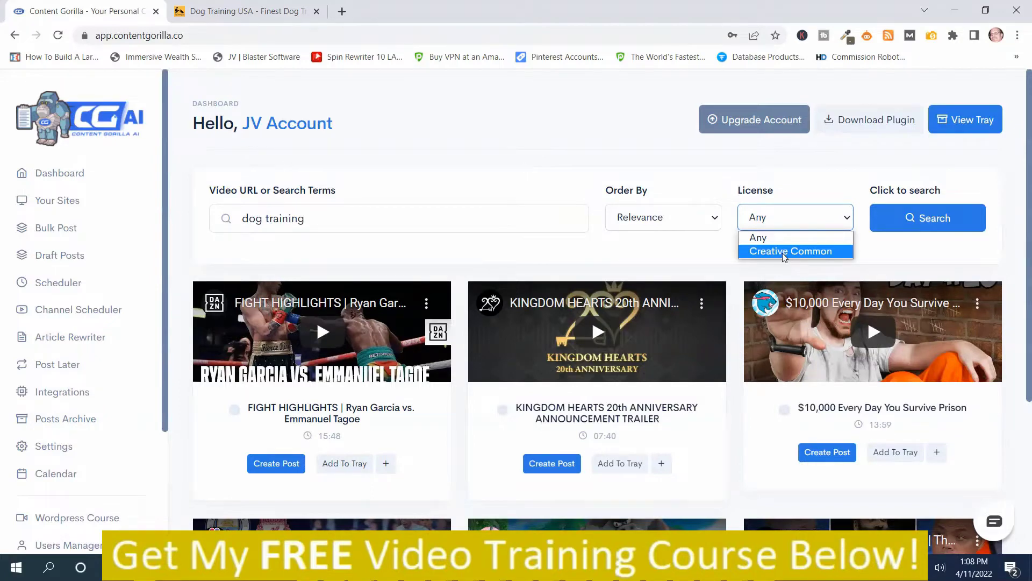
left_click(901, 255)
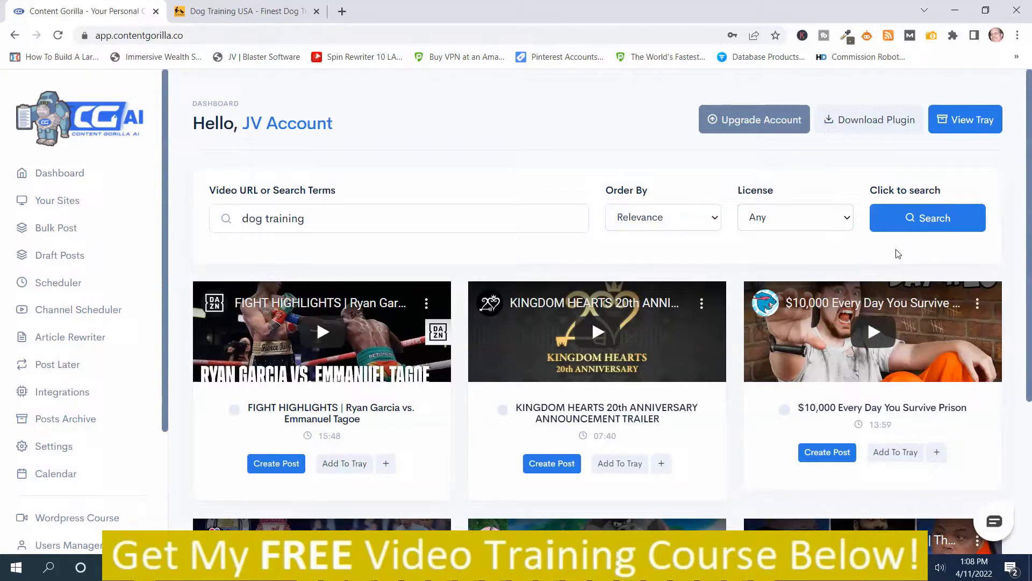
left_click(932, 223)
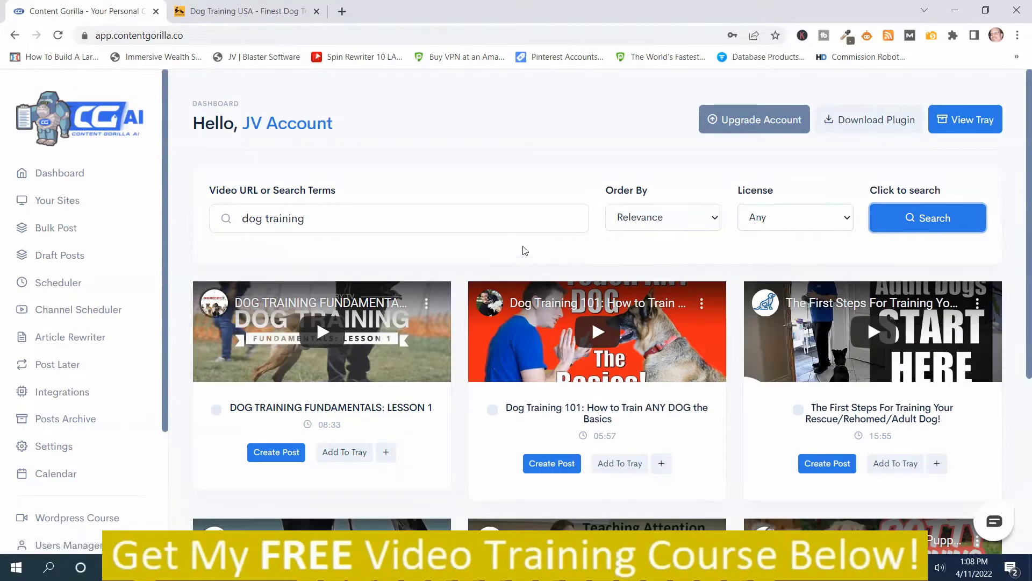
scroll(500, 249, "down", 2)
scroll(500, 249, "down", 5)
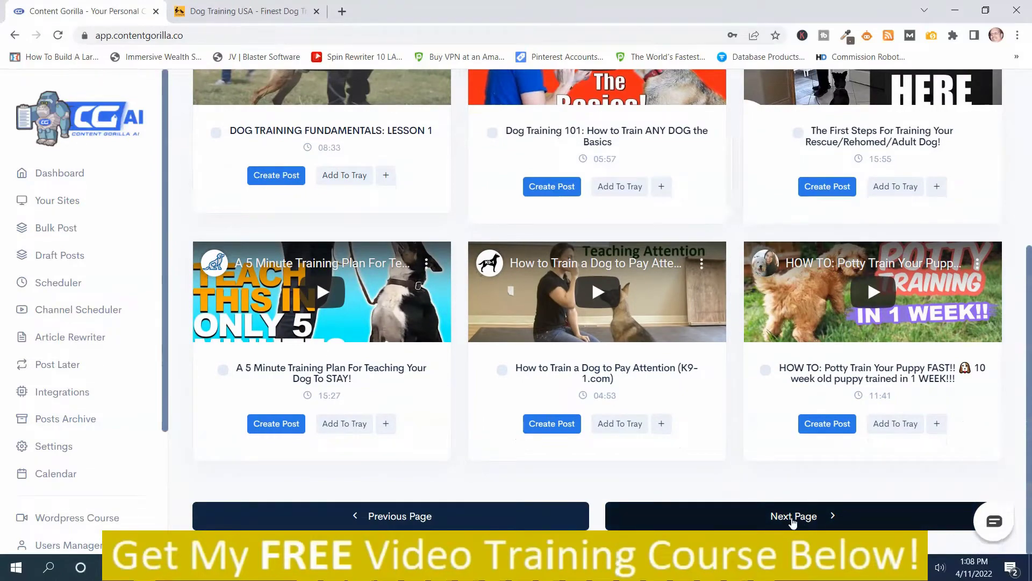
scroll(591, 301, "up", 4)
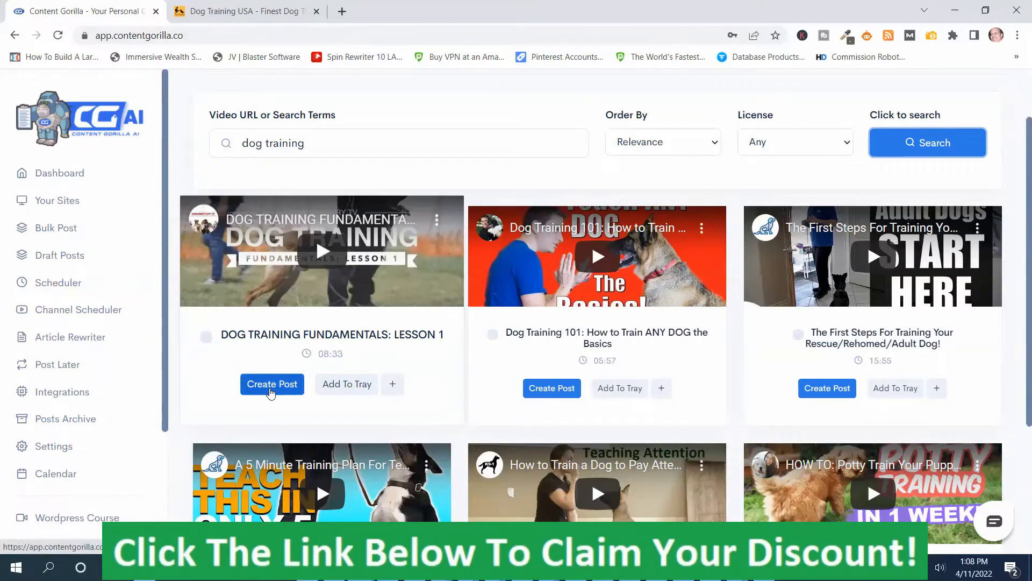
- Start a new post from the DOG TRAINING FUNDAMENTALS: LESSON 1 video
left_click(271, 390)
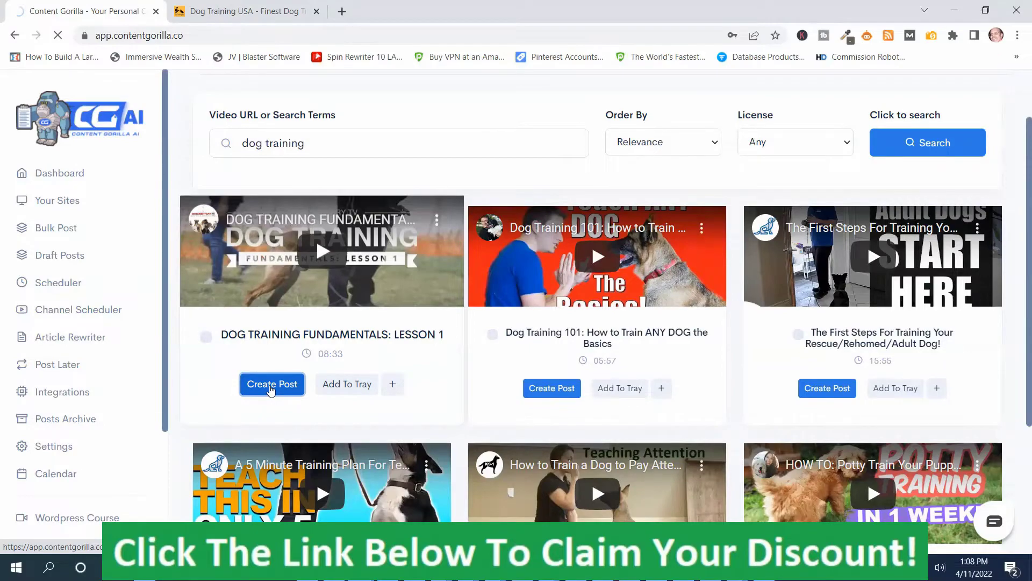
scroll(411, 338, "down", 15)
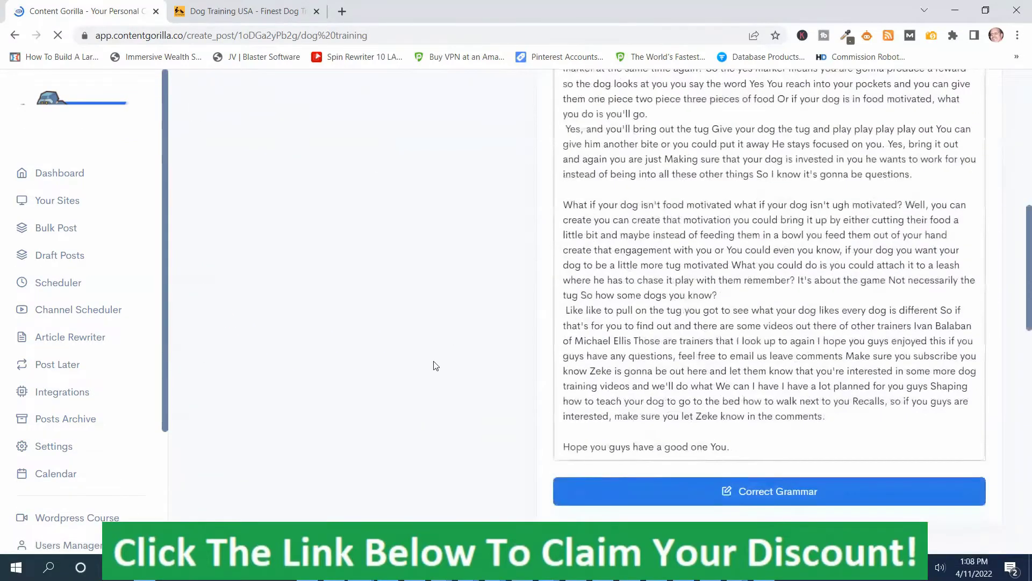
scroll(782, 407, "up", 10)
scroll(755, 393, "up", 4)
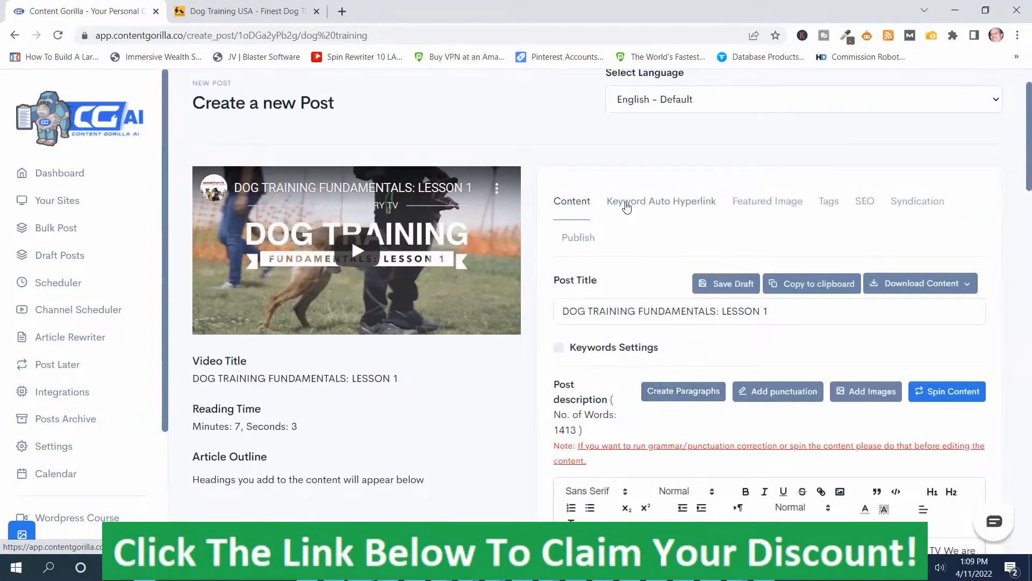
- Review the post's Keyword Auto Hyperlink, Featured Image and Tags settings
left_click(626, 207)
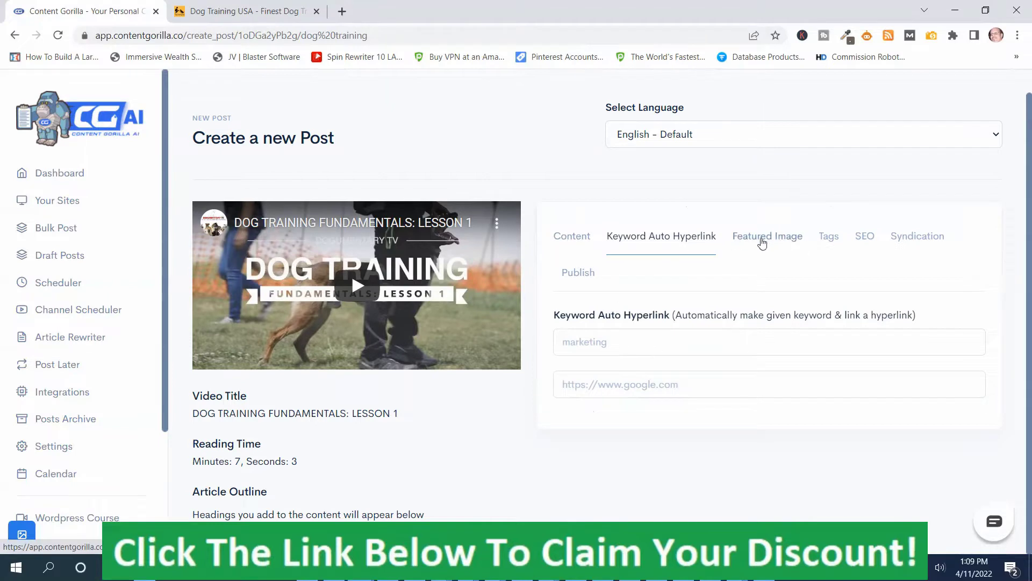
left_click(761, 237)
scroll(865, 387, "down", 2)
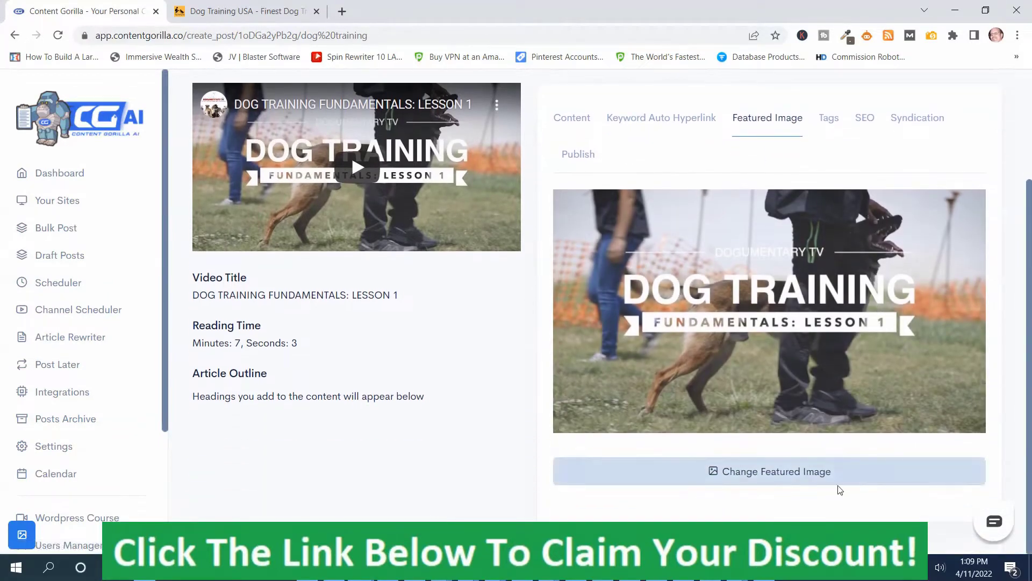
scroll(839, 406, "up", 2)
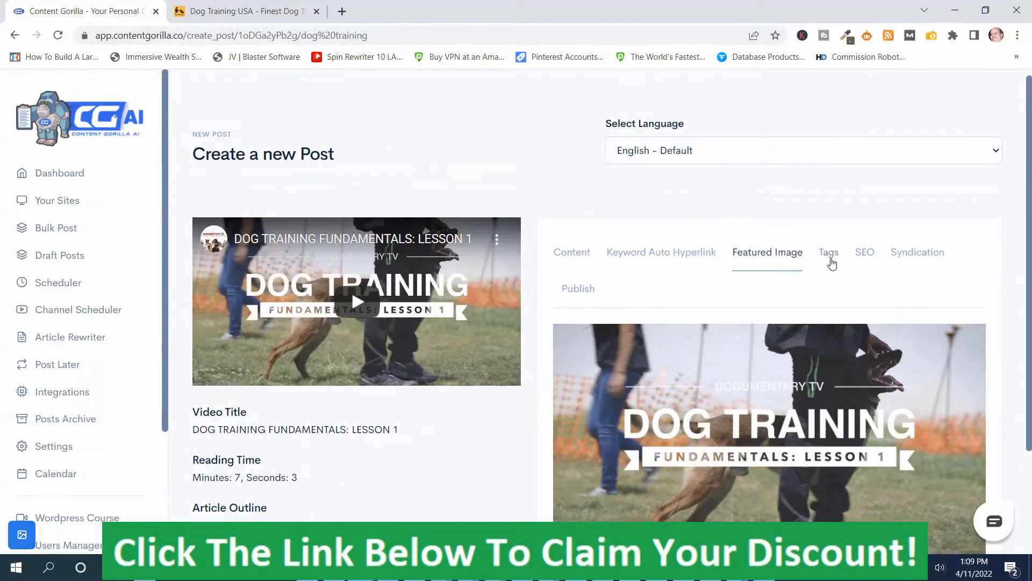
left_click(830, 259)
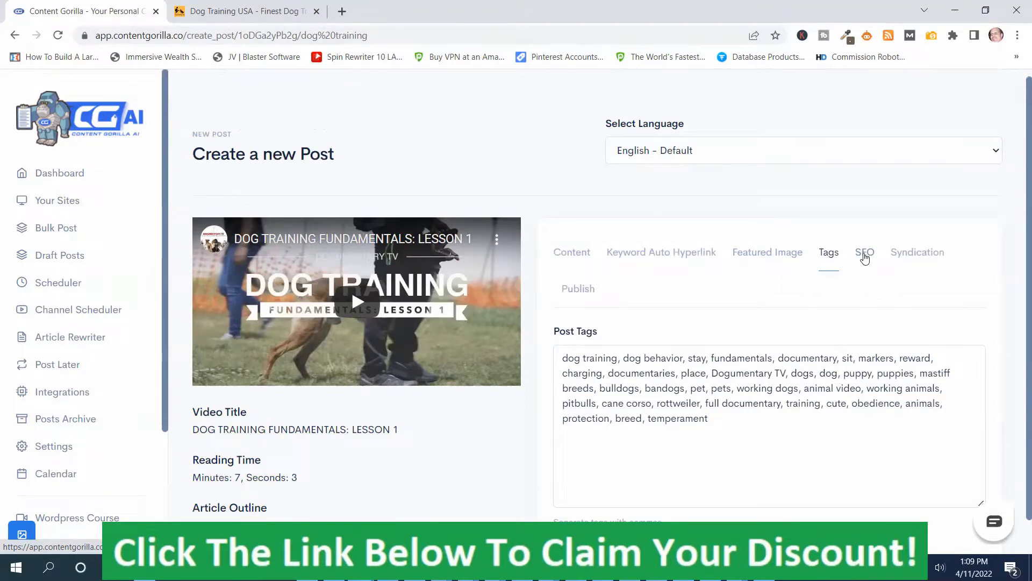
- Check the SEO and Syndication settings, then return to the Content editor
left_click(865, 257)
scroll(778, 407, "down", 2)
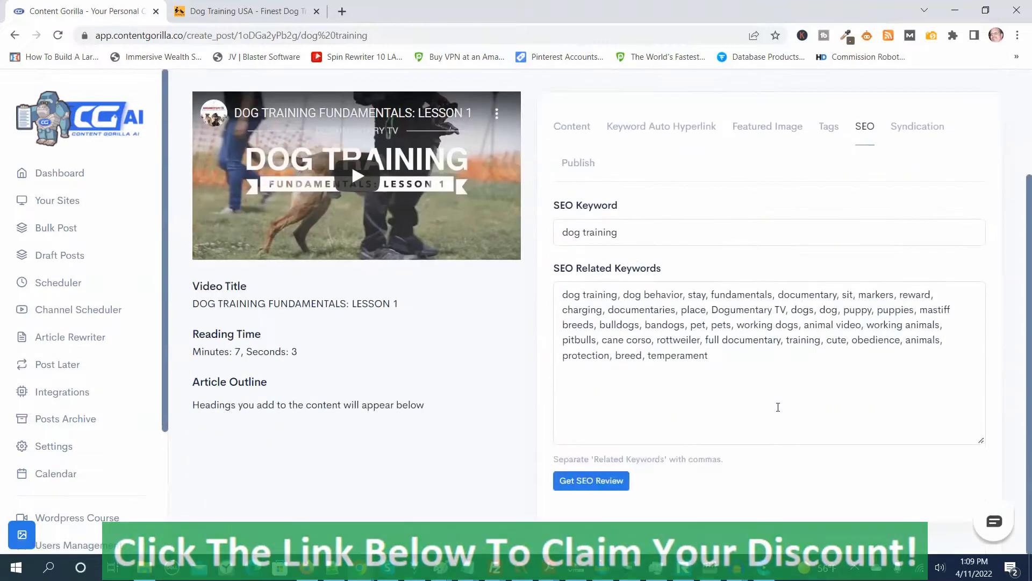
scroll(778, 430, "up", 2)
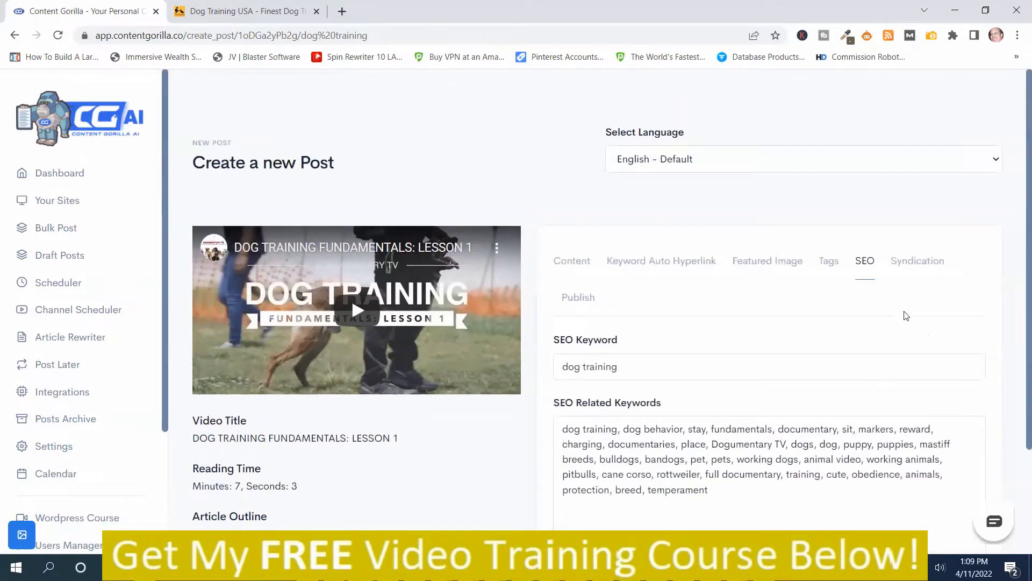
left_click(917, 263)
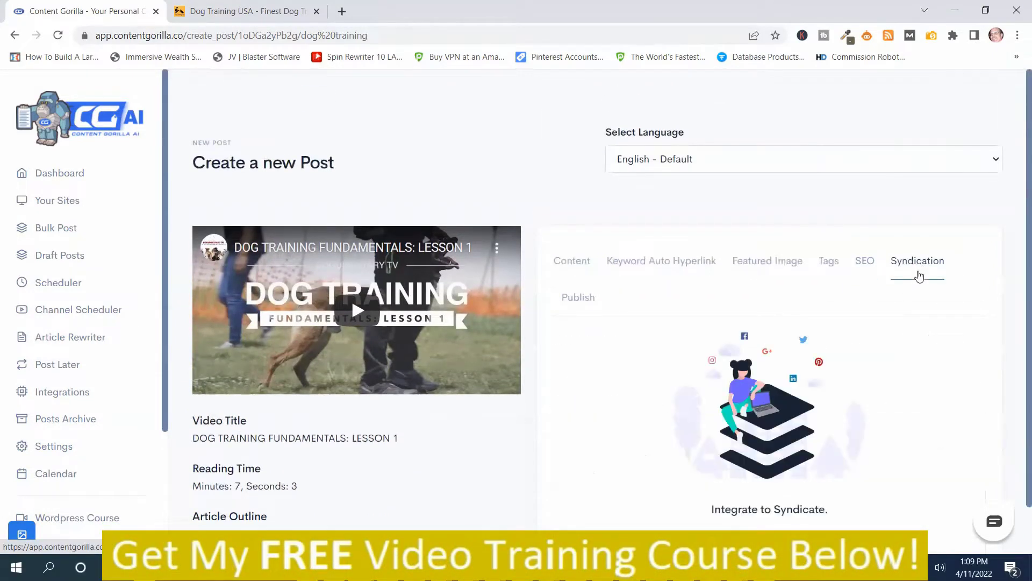
scroll(914, 323, "down", 1)
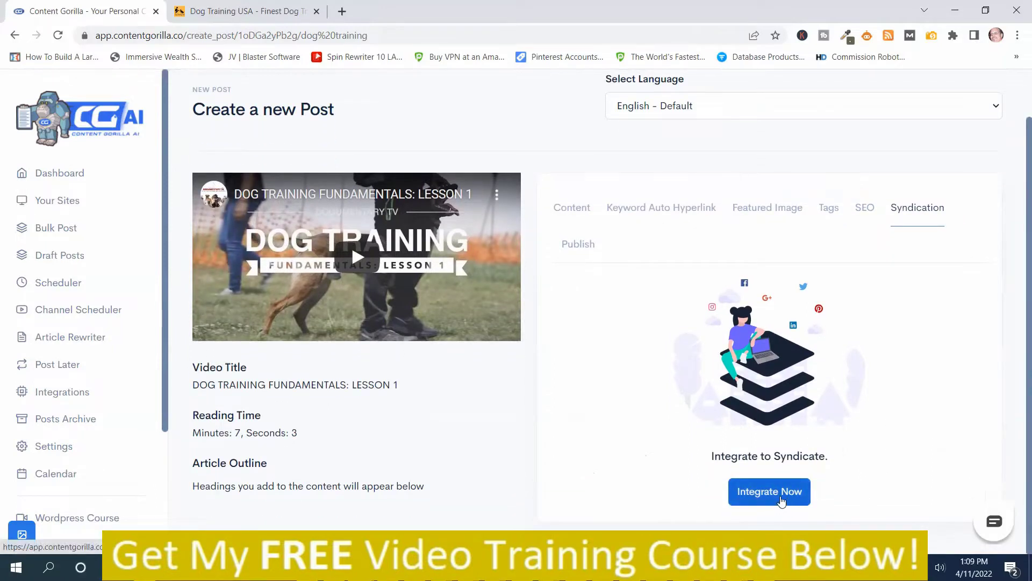
scroll(893, 403, "up", 1)
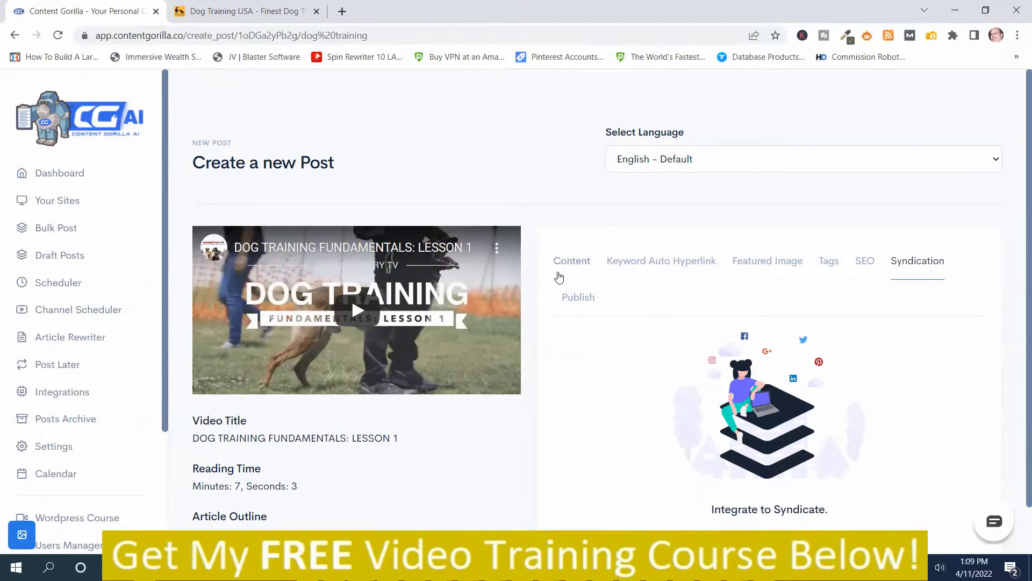
left_click(581, 260)
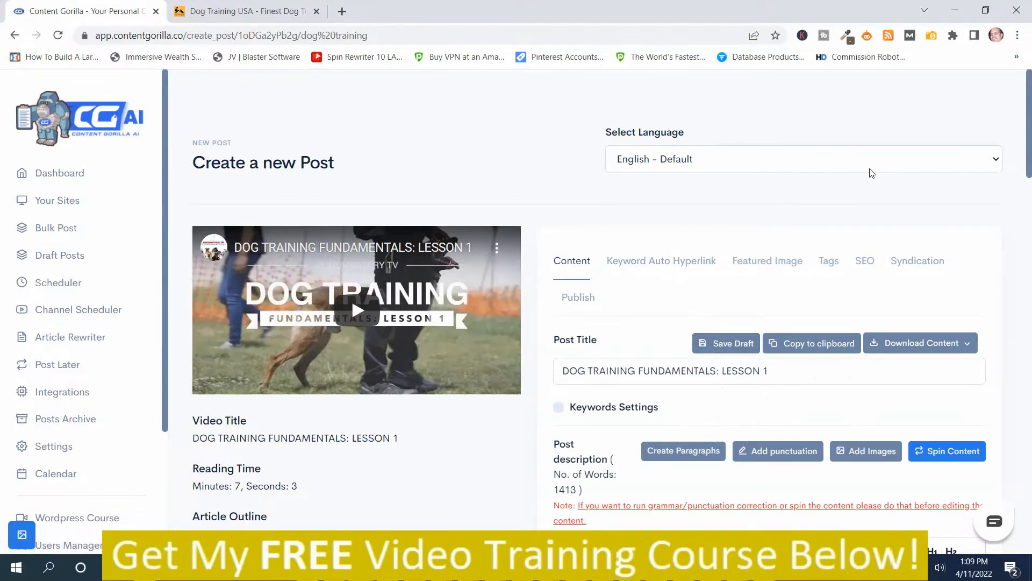
left_click(804, 166)
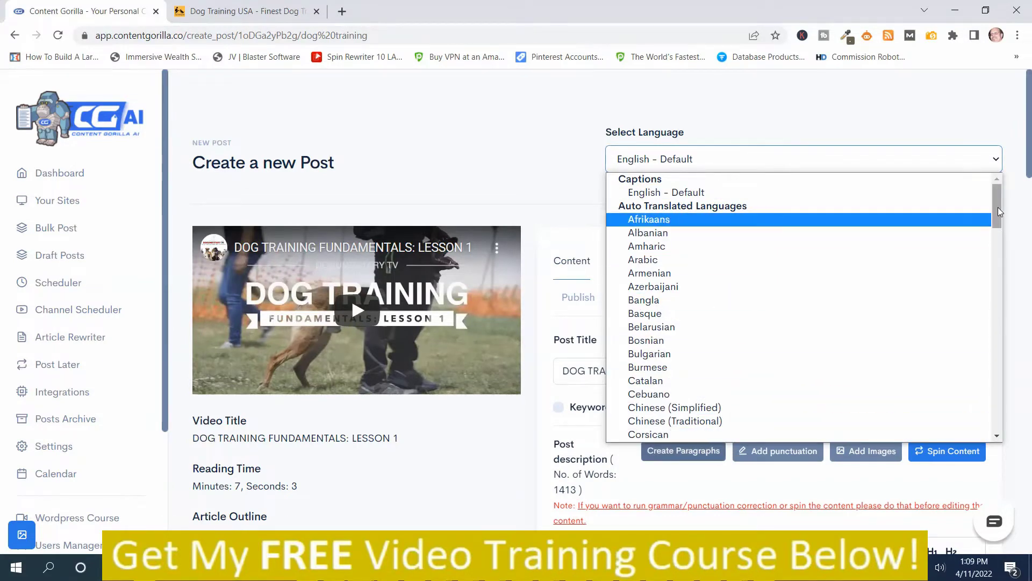
left_click_drag(999, 210, 1000, 183)
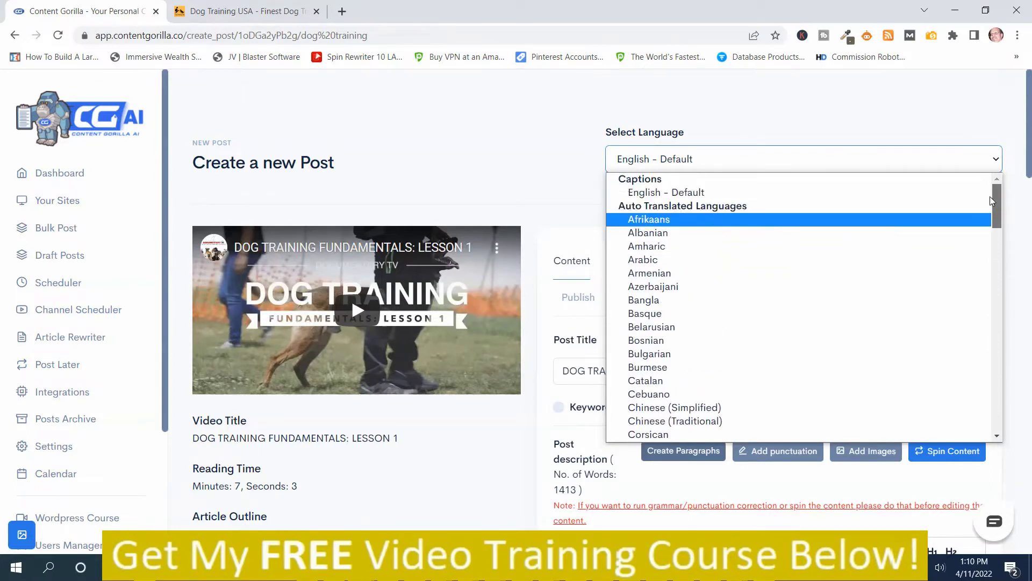
left_click(900, 125)
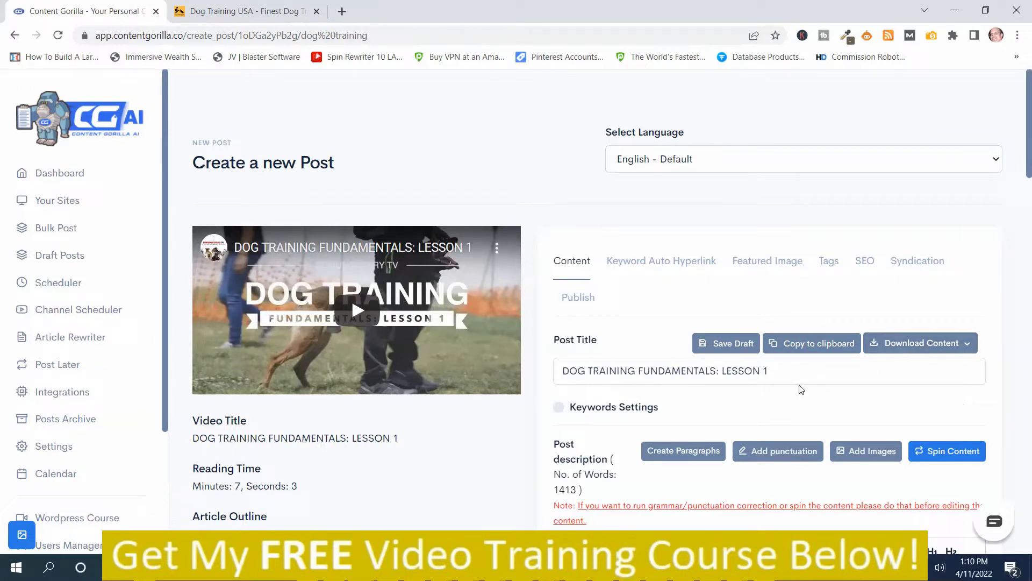
left_click(778, 372)
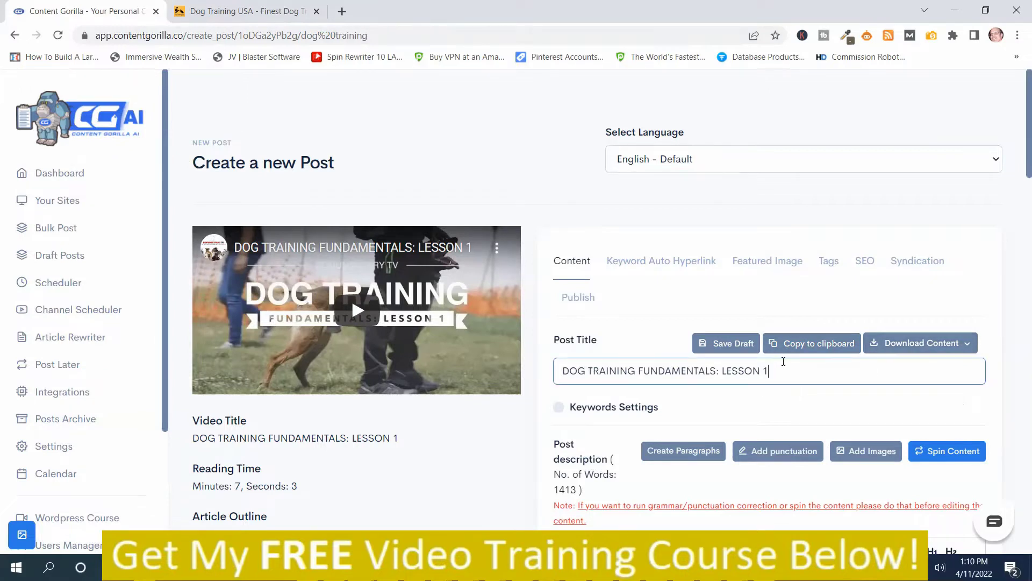
key("BackSpace")
key("BackSpace")
key("BackSpace")
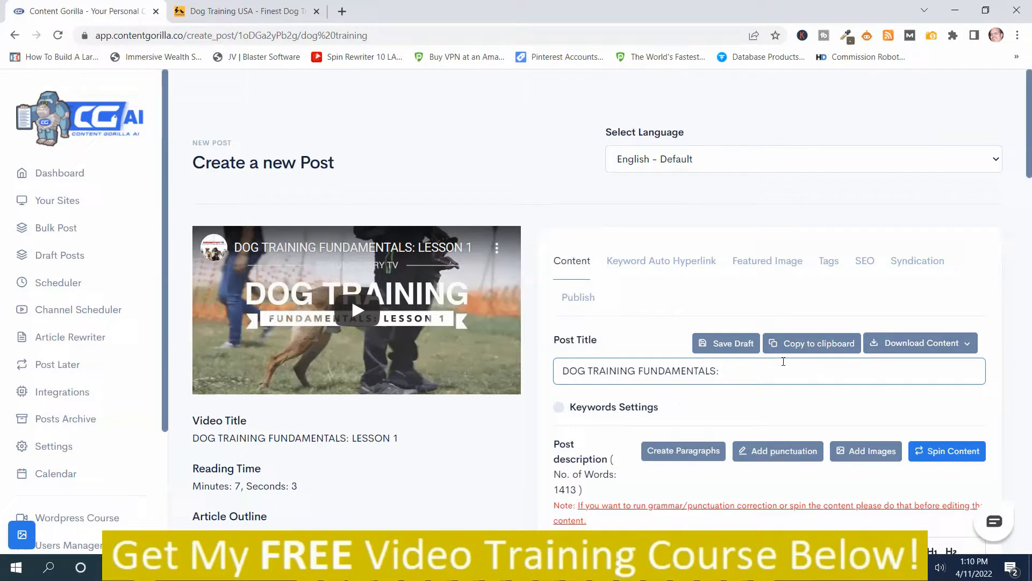
key("BackSpace")
key("BackSpace")
key("BackSpace")
type("ICS")
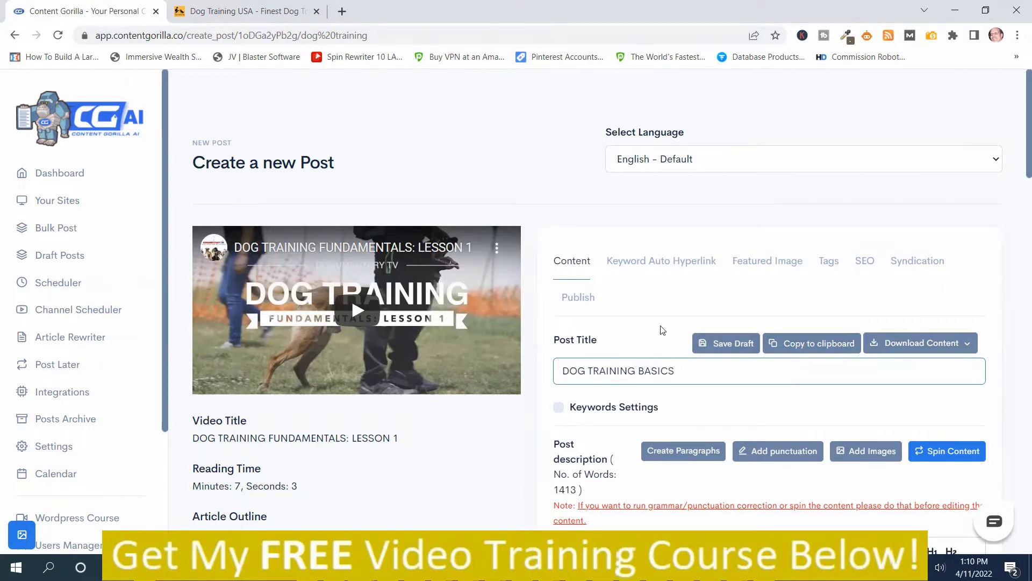
left_click(642, 327)
scroll(637, 328, "down", 1)
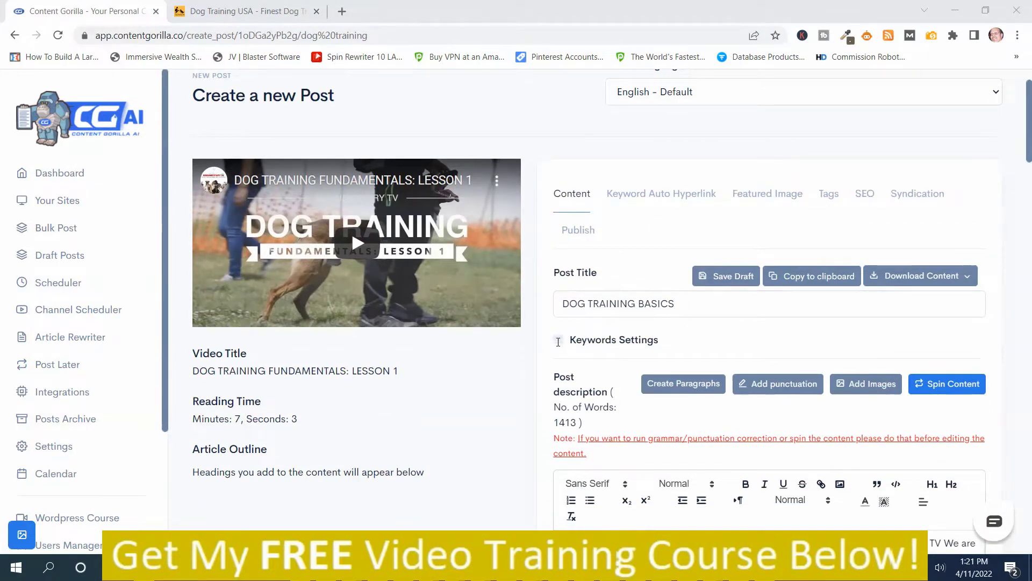
- Add a blank line after the first paragraph ending 'marker?' and bring up the 'dog training' image search
left_click(711, 338)
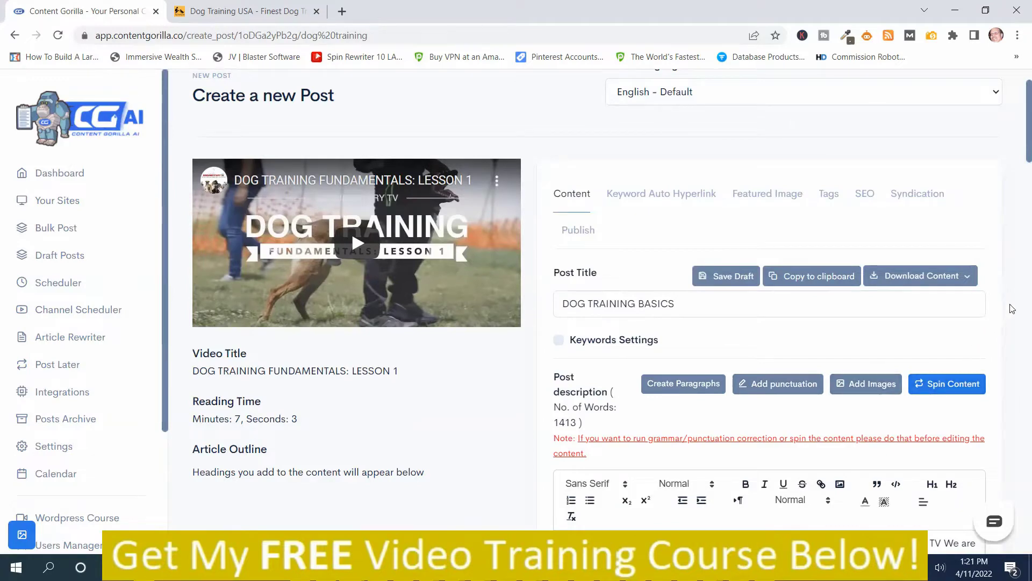
scroll(645, 324, "down", 5)
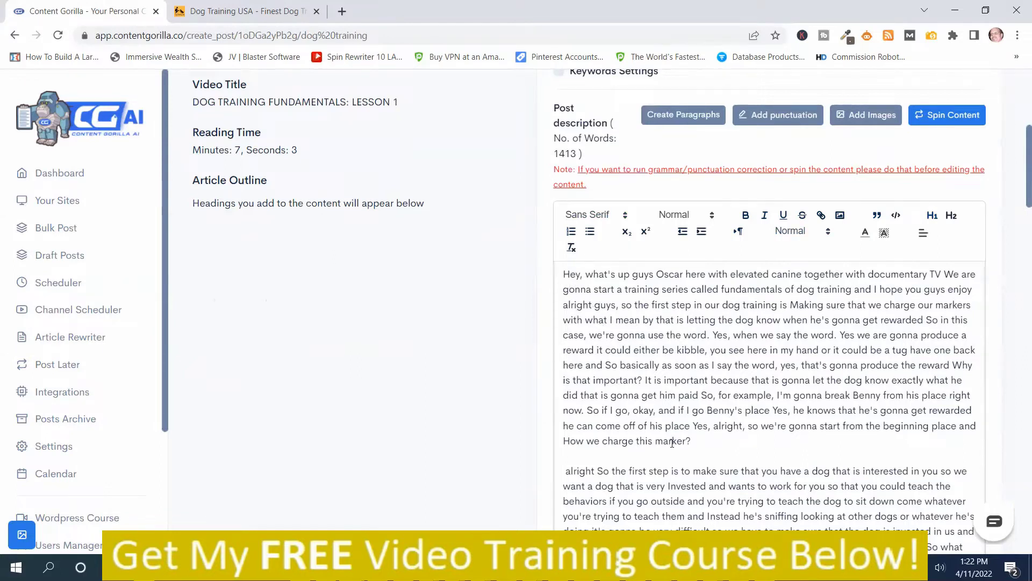
left_click(702, 440)
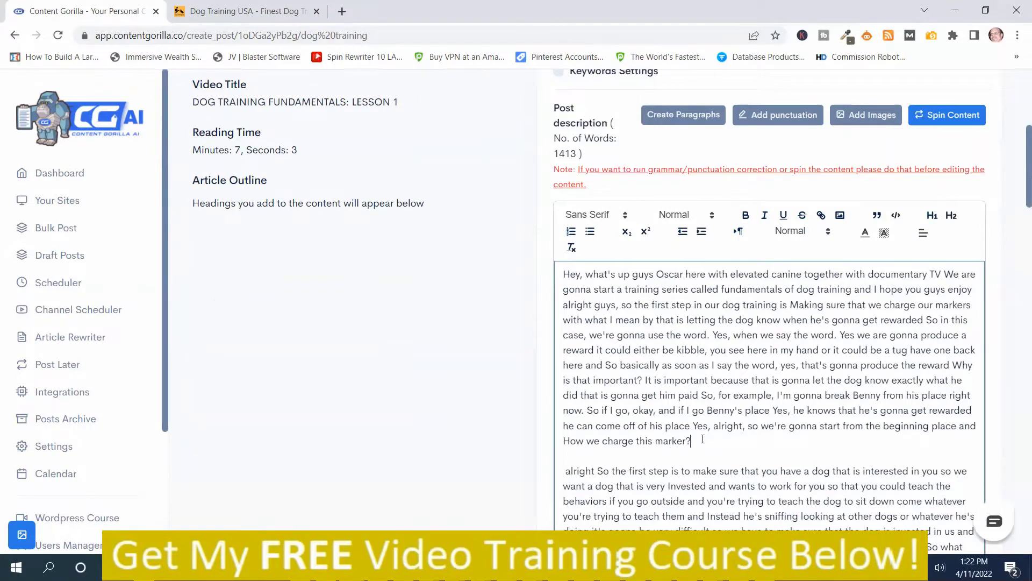
key("Return")
key("Return")
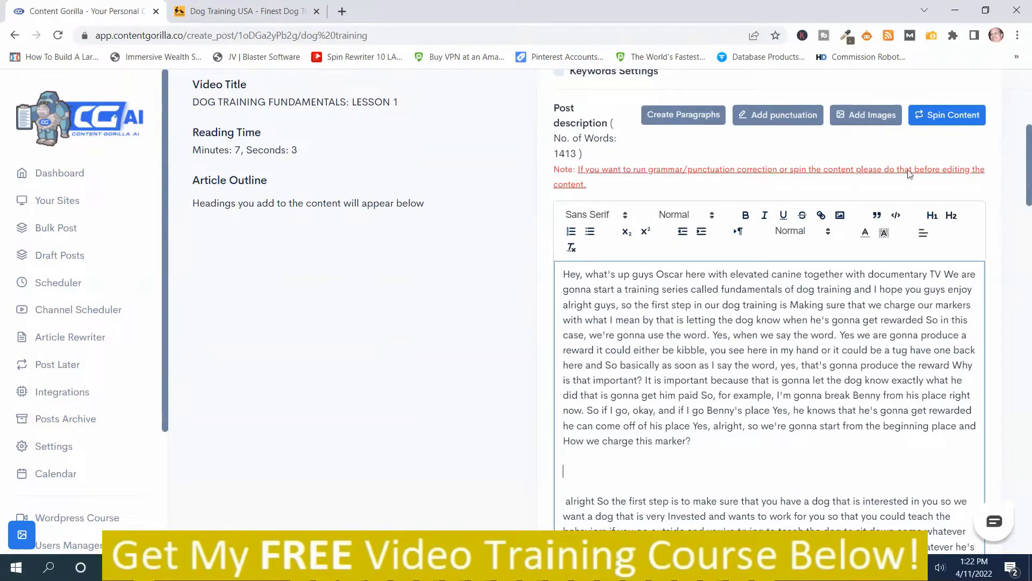
left_click(832, 131)
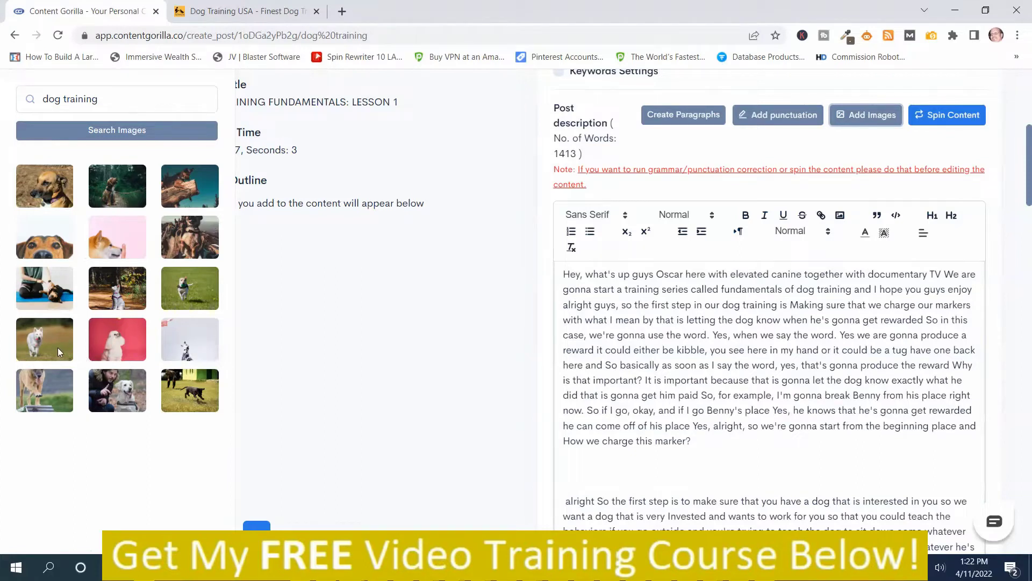
- Insert the white dog photo after the first paragraph and add a blank line below the no training paragraph
mouse_move(51, 343)
left_mouse_down()
mouse_move(169, 343)
mouse_move(574, 454)
mouse_move(611, 480)
left_mouse_up()
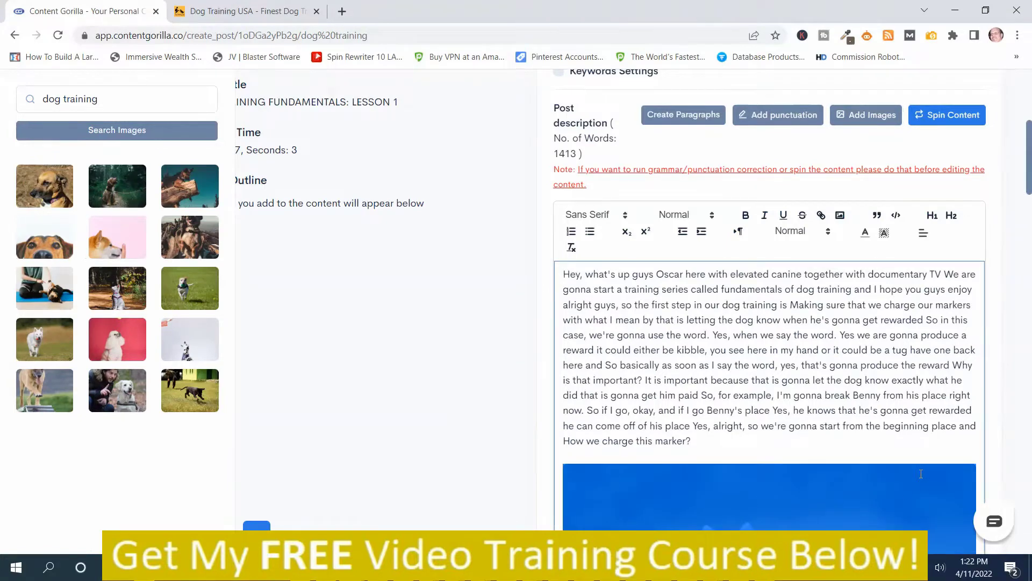
scroll(831, 458, "down", 6)
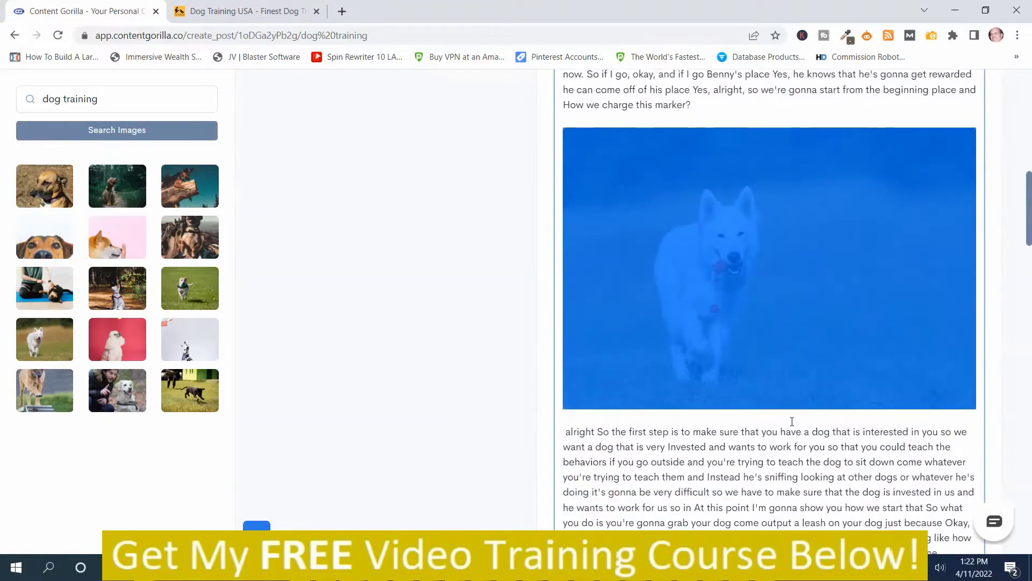
left_click(792, 421)
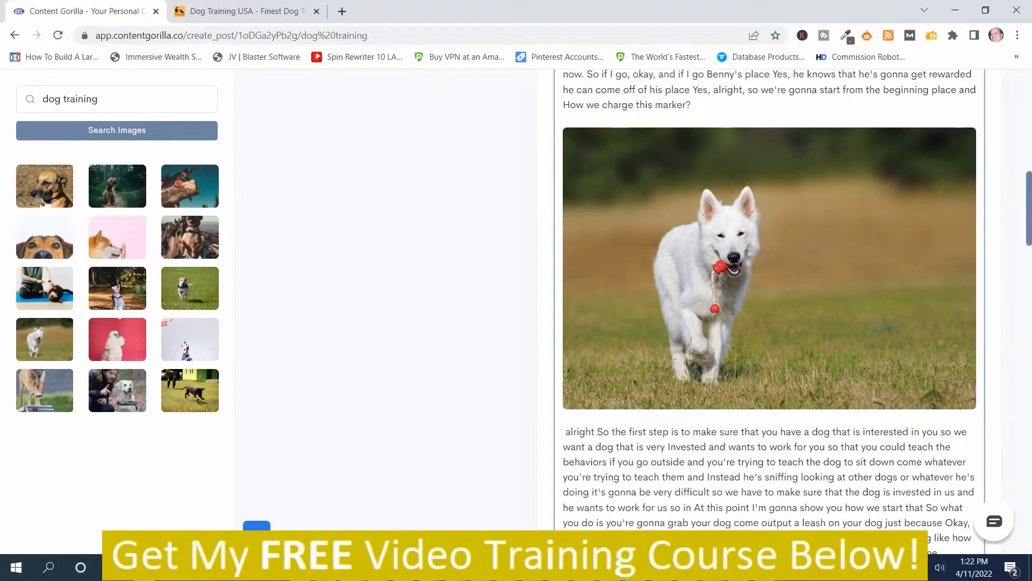
scroll(813, 428, "down", 5)
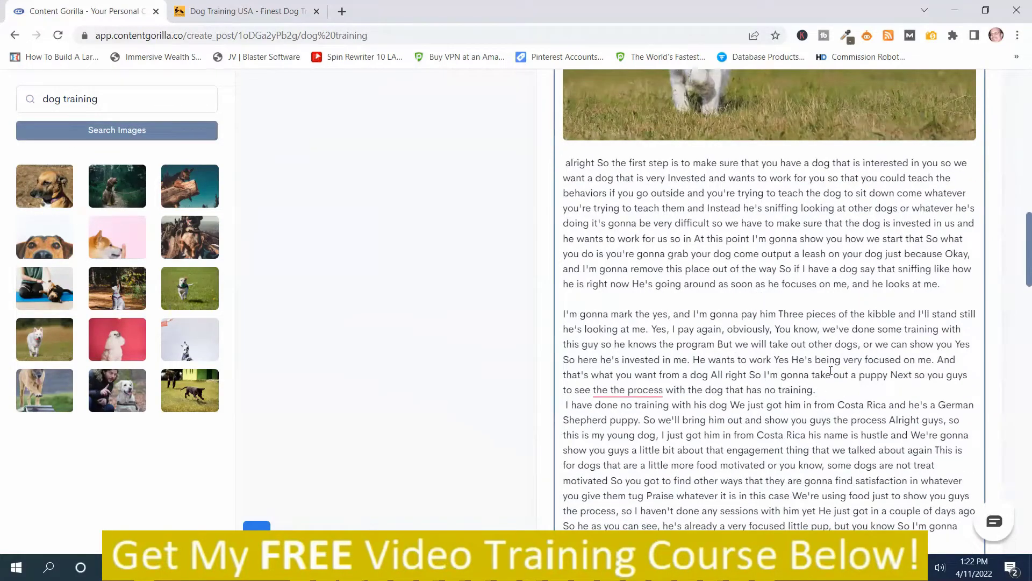
key("Return")
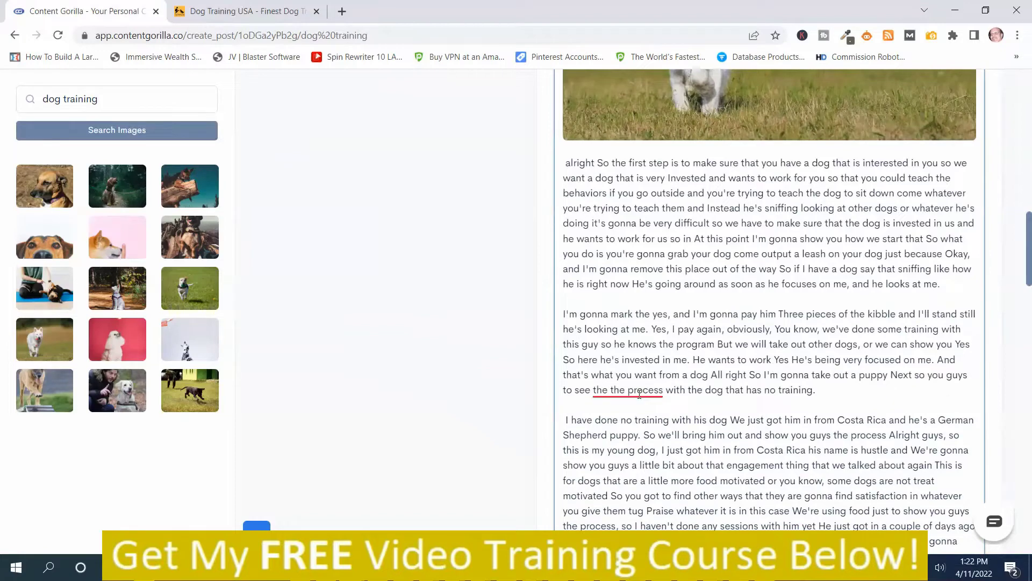
- Remove the doubled 'the' before 'process' and add a line break after the three-pieces-of-food paragraph
right_click(618, 391)
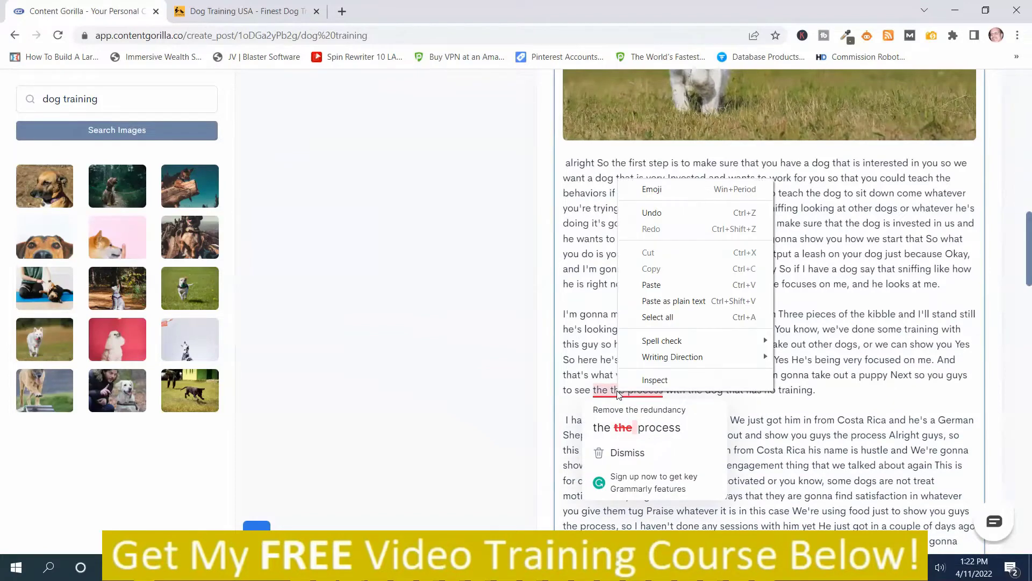
left_click(634, 428)
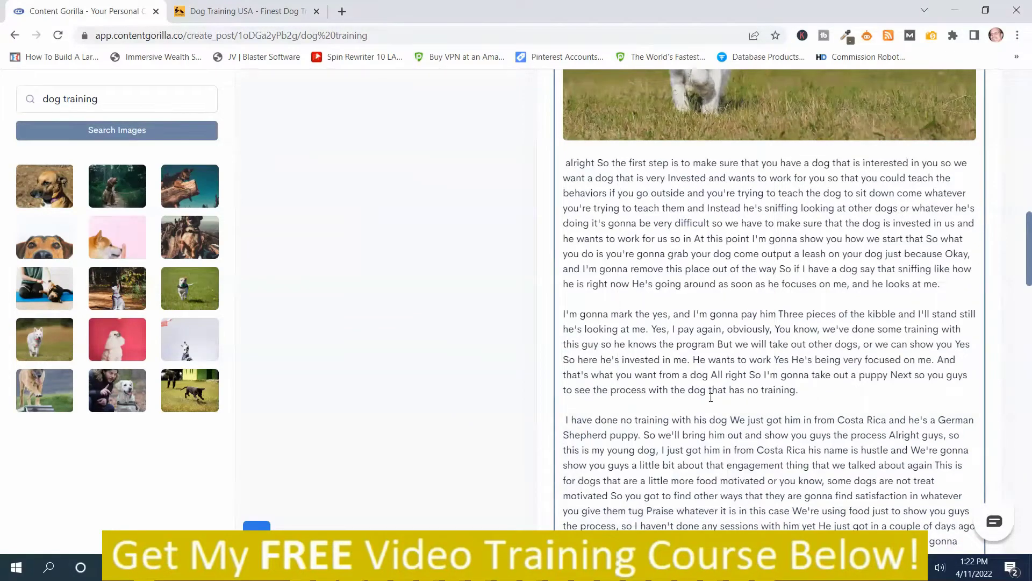
scroll(830, 401, "down", 5)
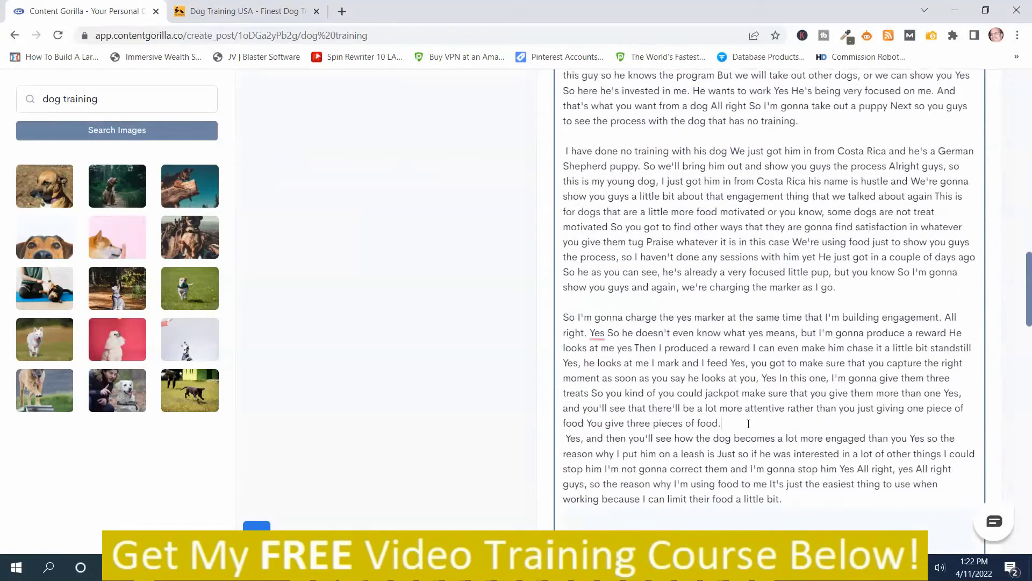
left_click(748, 424)
key("Return")
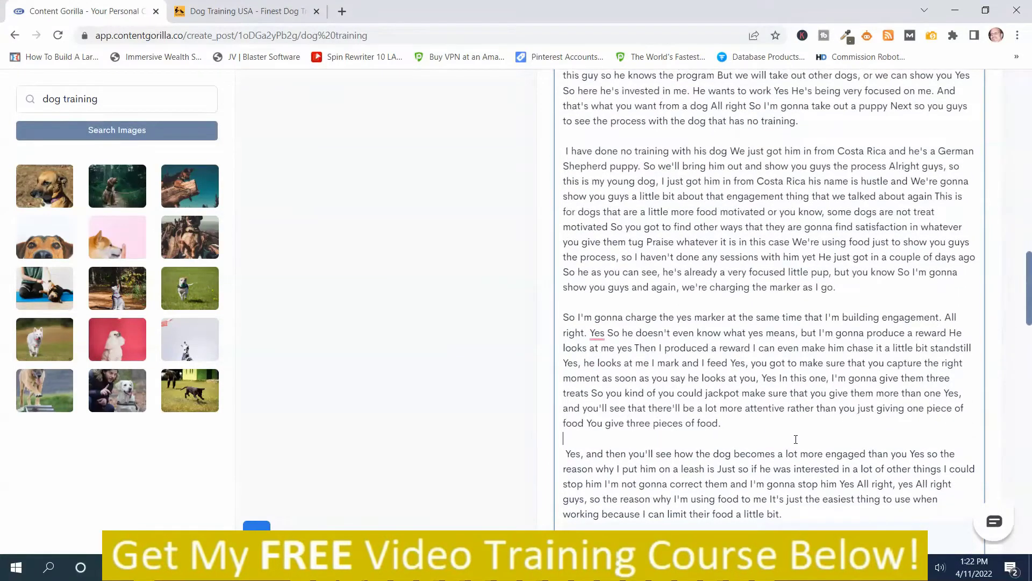
- Accept the Grammarly suggestion adding a comma after 'Yes'
scroll(795, 440, "down", 4)
mouse_move(597, 133)
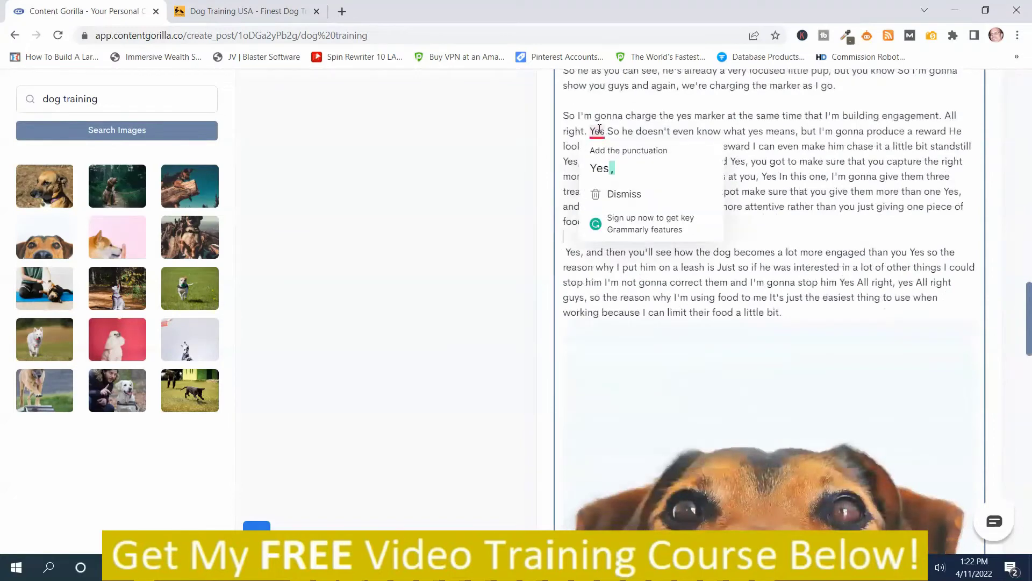
left_click(613, 171)
scroll(695, 335, "down", 5)
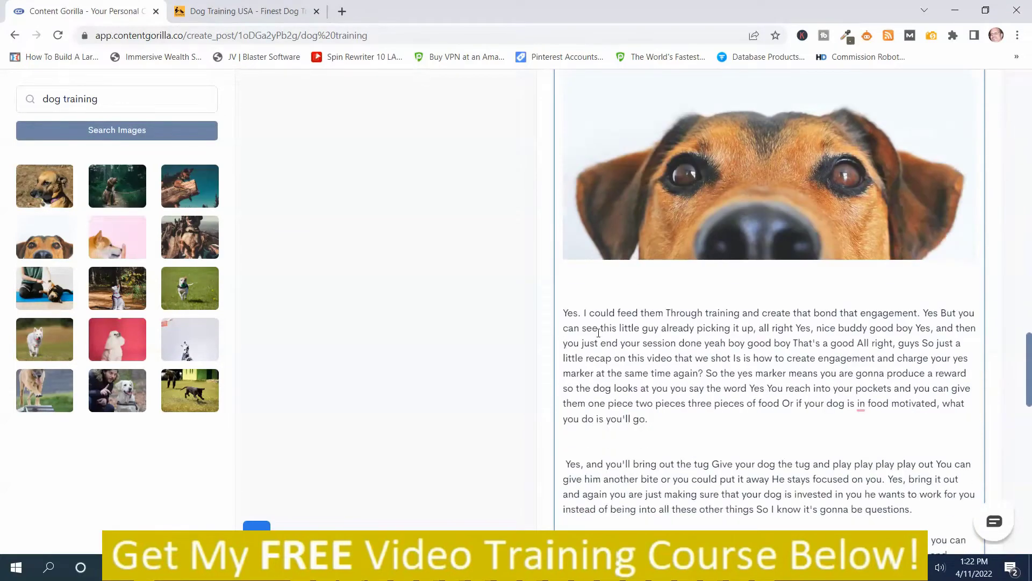
scroll(670, 429, "down", 10)
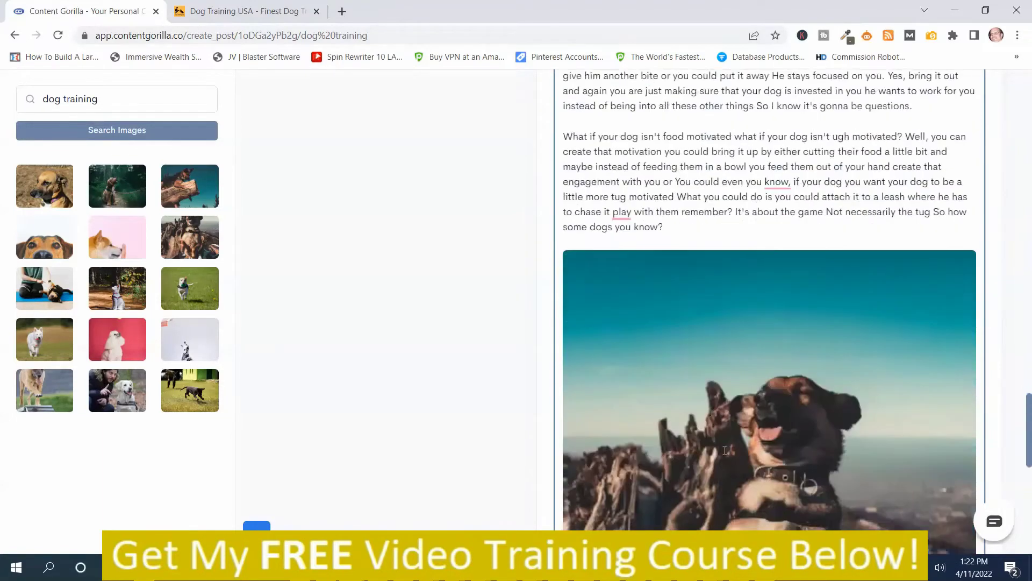
scroll(731, 450, "down", 5)
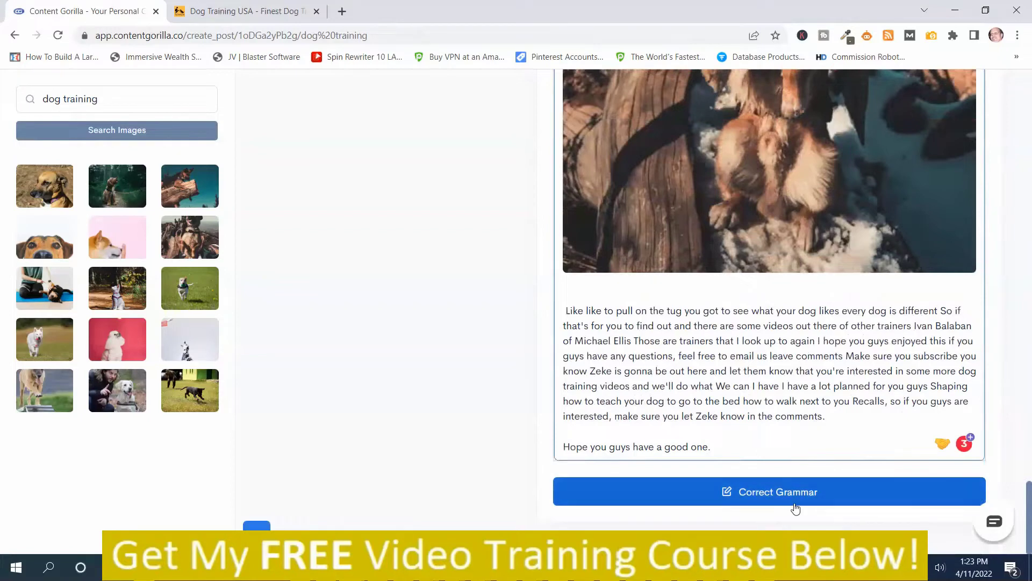
- Run Correct Grammar on the whole post, dismiss the confirmation, and hide the image search panel
left_click(758, 497)
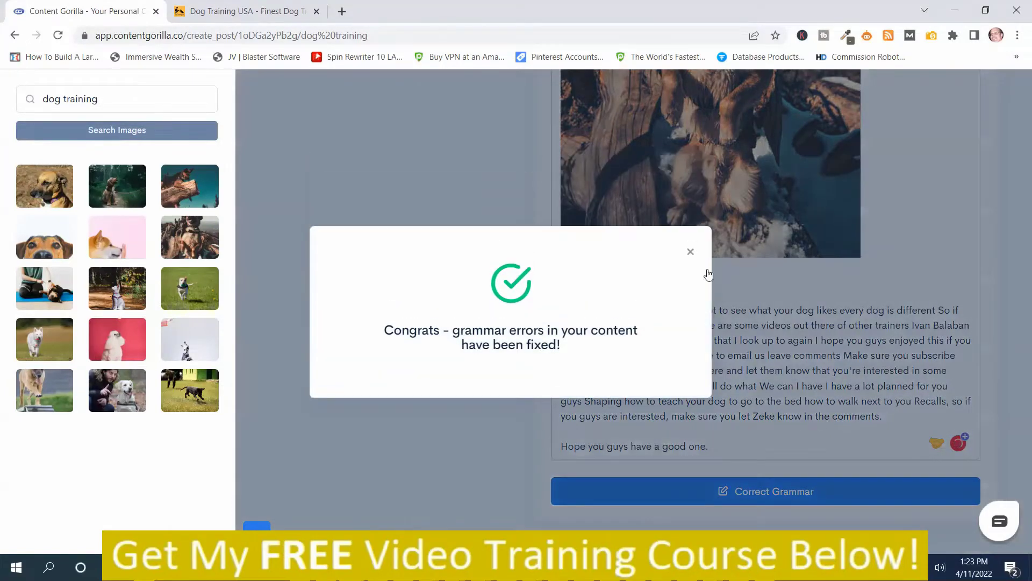
left_click(690, 252)
scroll(491, 321, "up", 10)
scroll(734, 285, "up", 15)
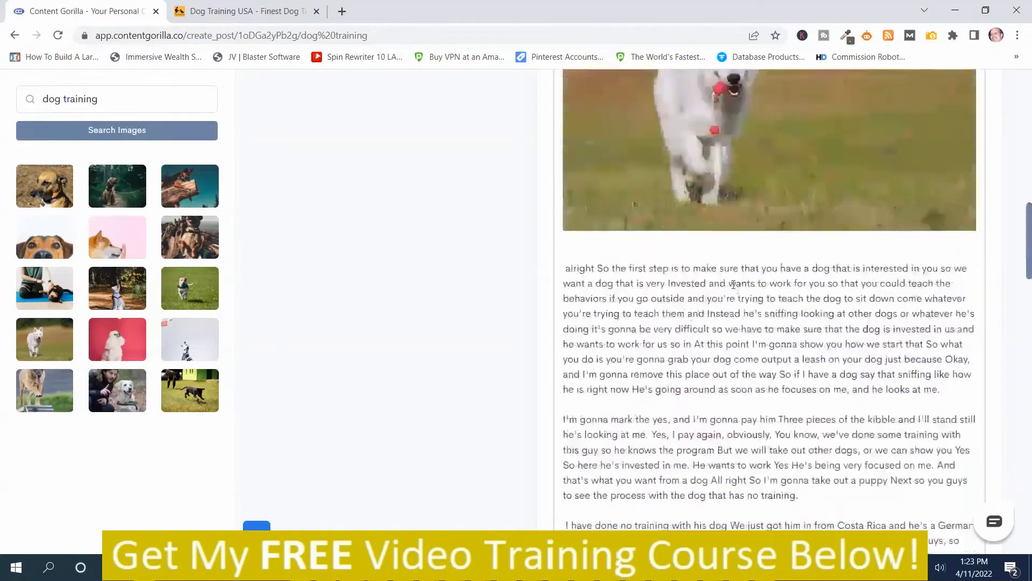
scroll(734, 284, "up", 10)
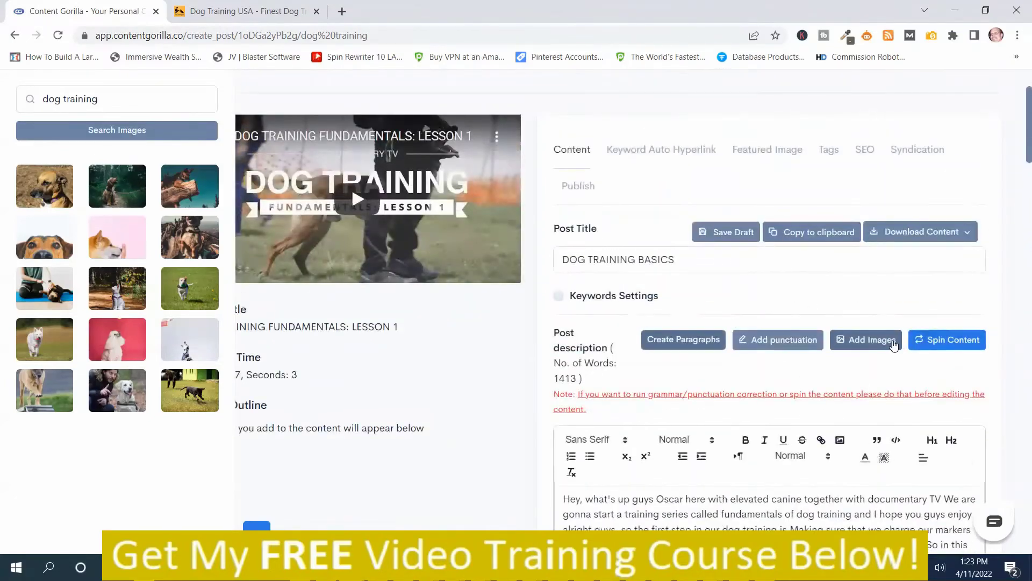
left_click(894, 344)
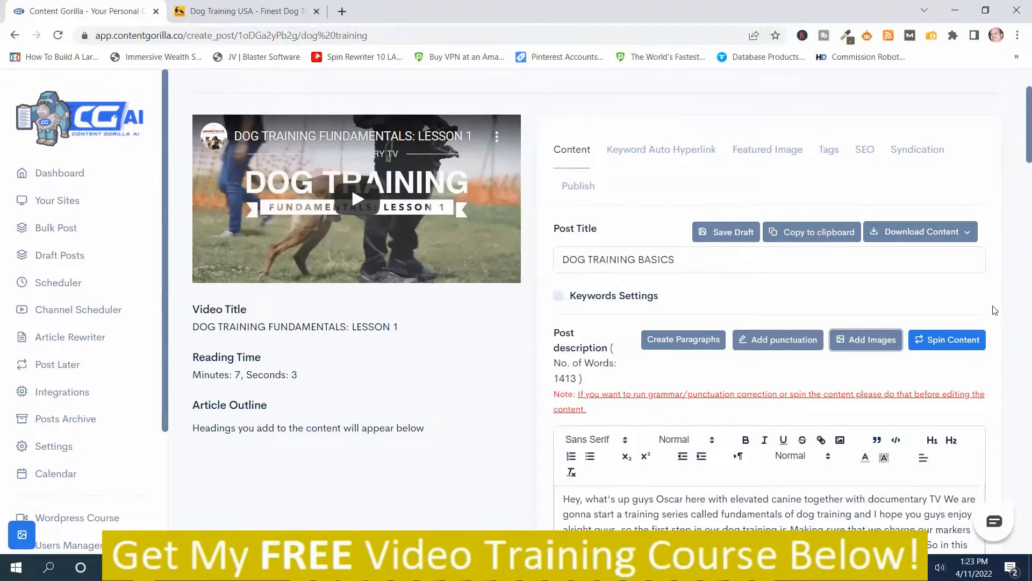
scroll(1001, 312, "up", 2)
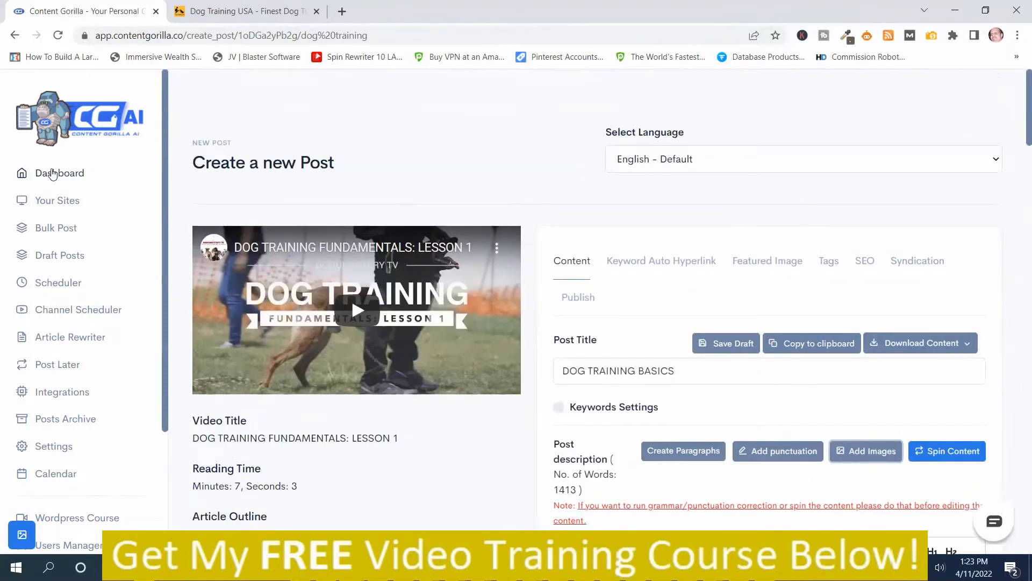
- Return to the Dashboard and scroll through the connected websites under Your Sites
left_click(53, 173)
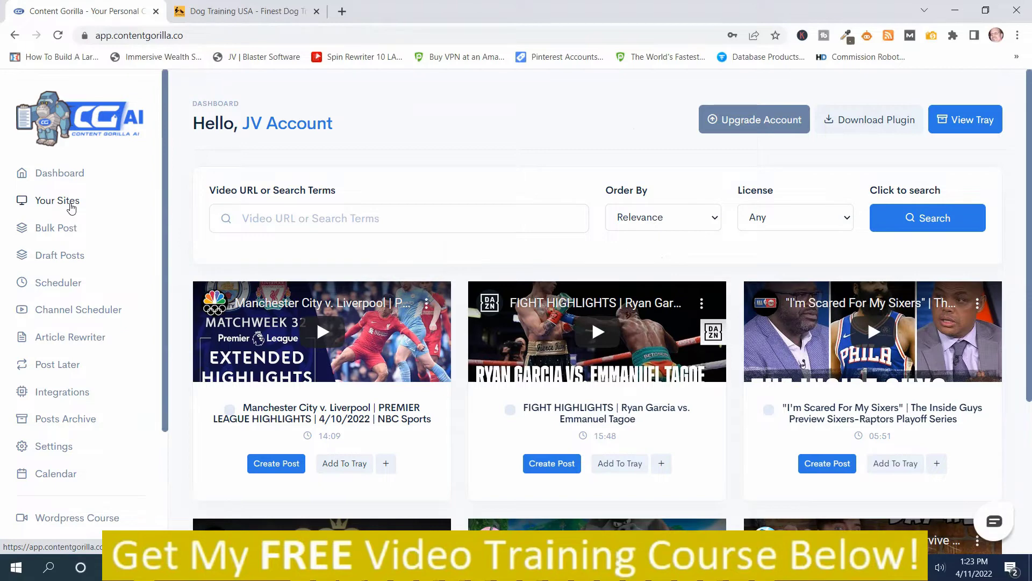
left_click(72, 208)
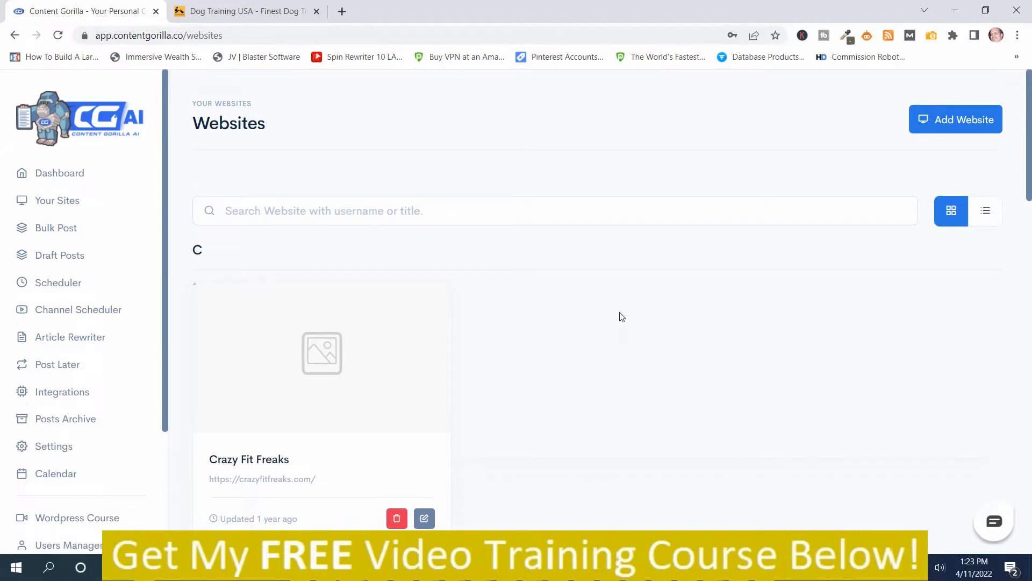
scroll(622, 316, "down", 9)
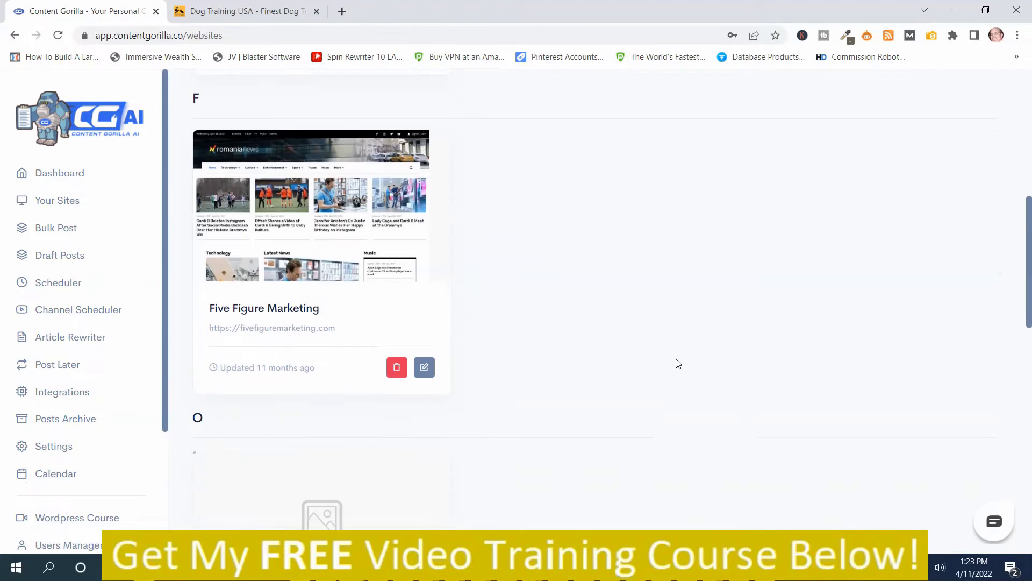
scroll(678, 364, "up", 9)
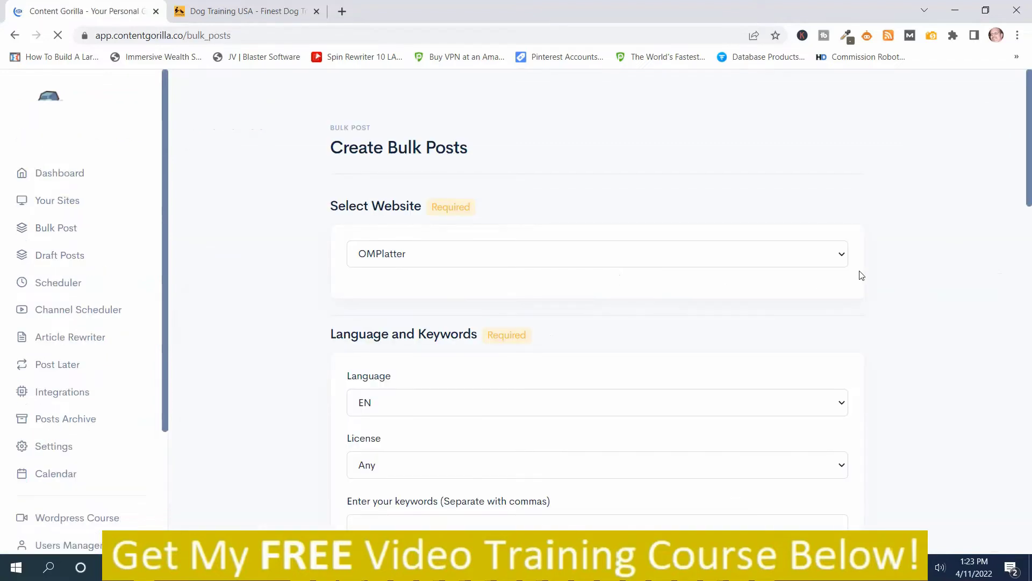
scroll(663, 232, "down", 2)
scroll(662, 232, "up", 2)
scroll(669, 283, "down", 3)
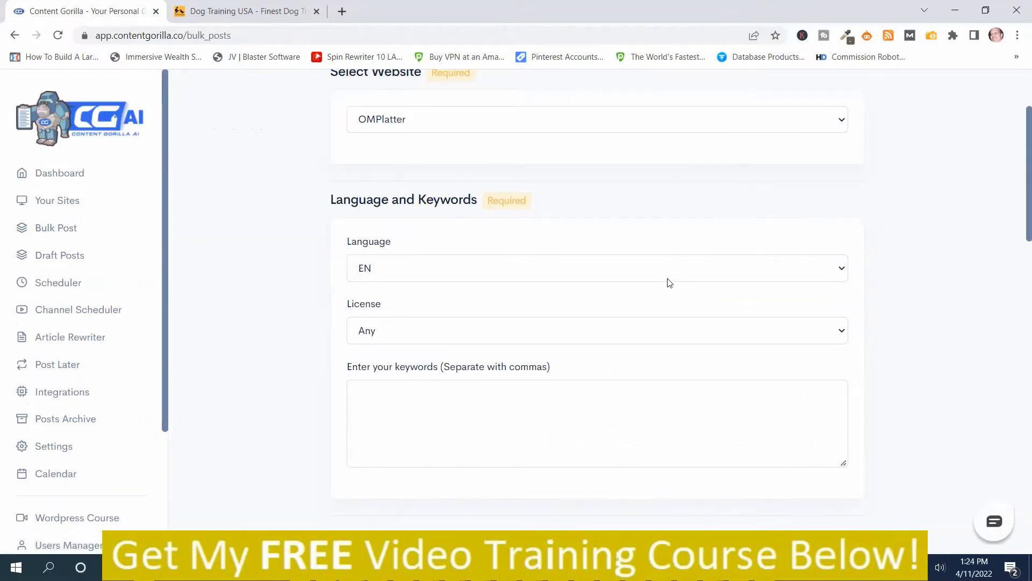
scroll(500, 196, "up", 2)
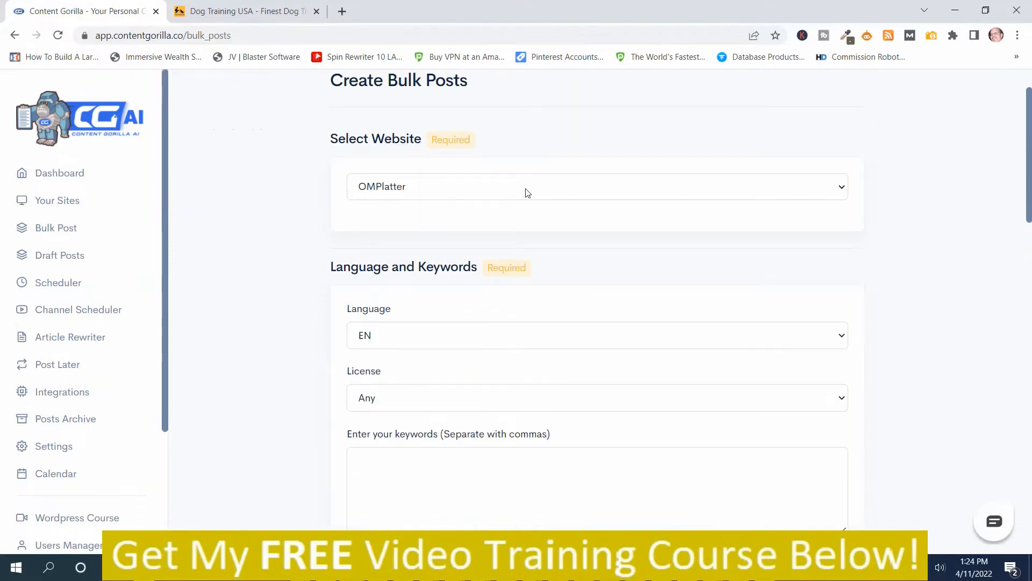
scroll(562, 228, "down", 9)
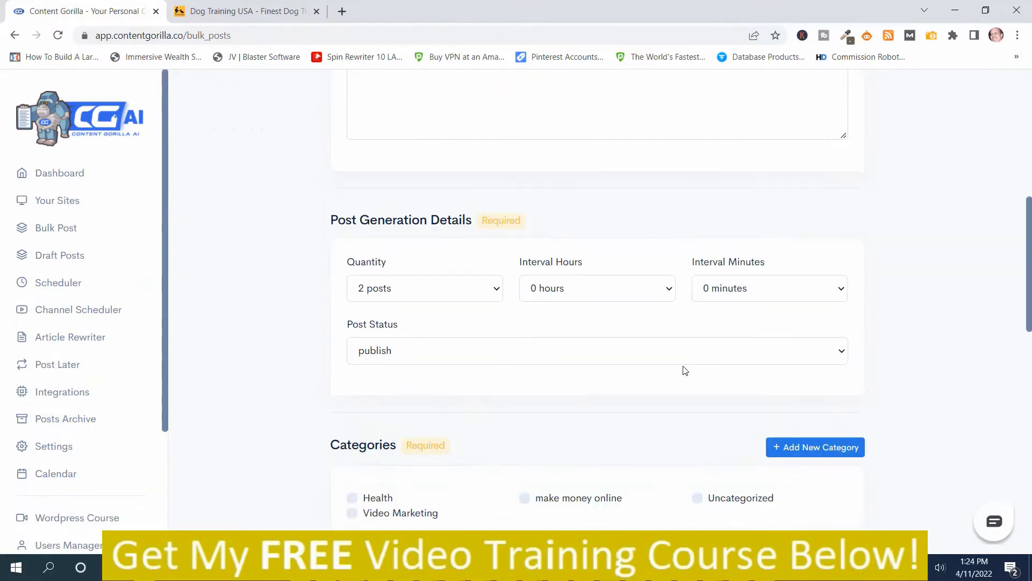
scroll(689, 400, "down", 11)
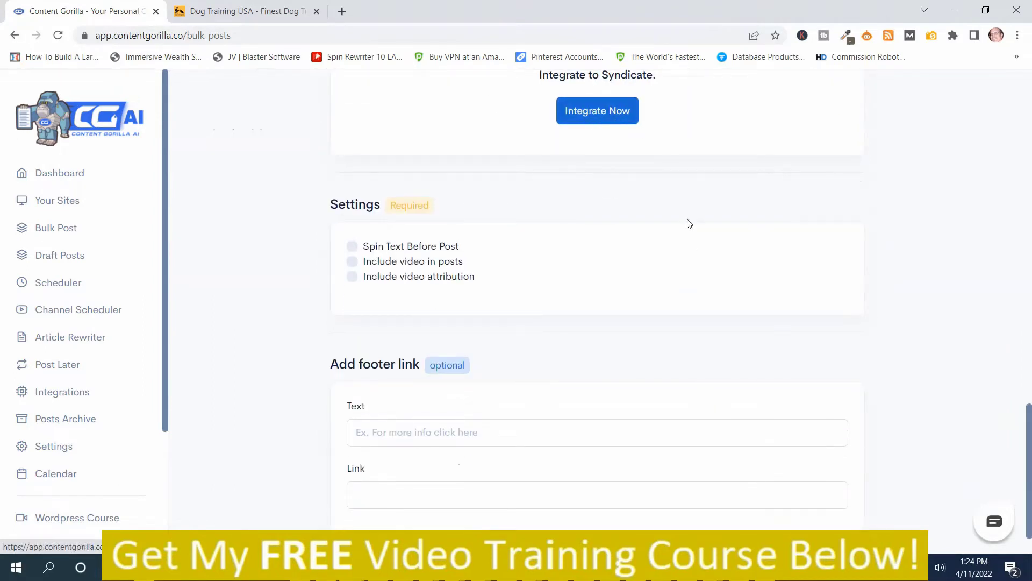
scroll(691, 264, "down", 1)
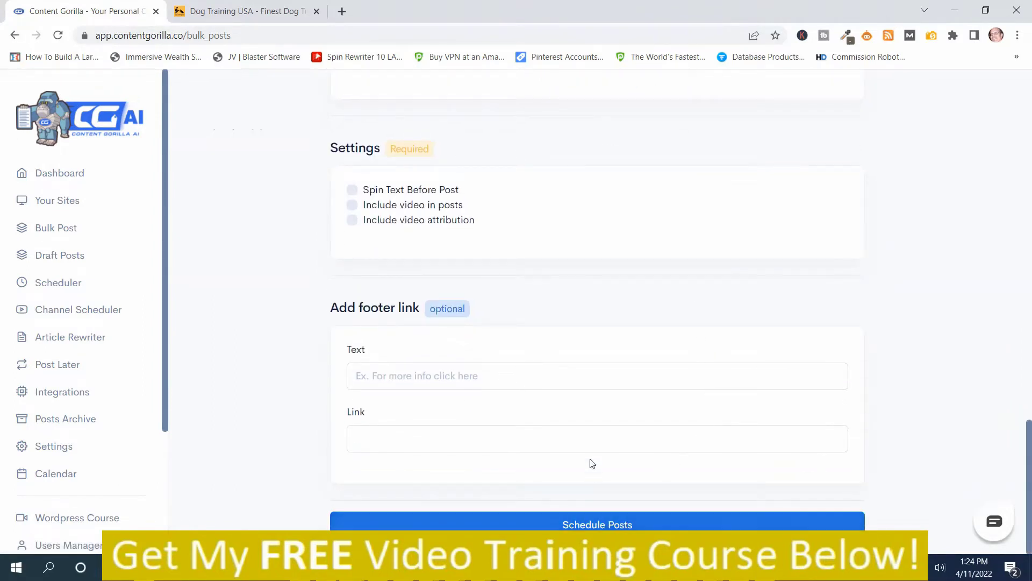
scroll(600, 436, "up", 10)
scroll(240, 286, "up", 13)
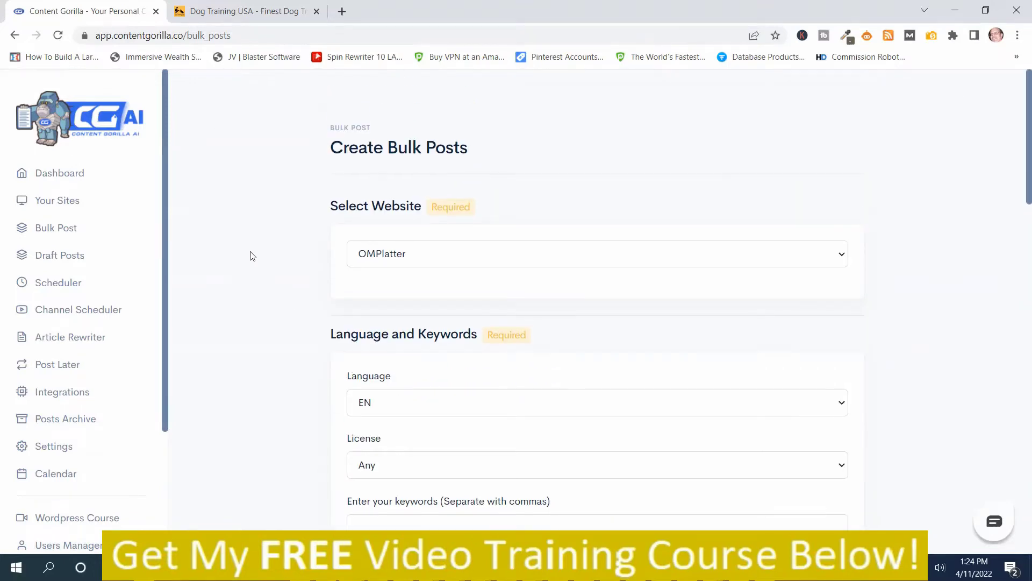
- Look at the Draft Posts and Scheduler pages, ending on the Article Rewriter
left_click(73, 261)
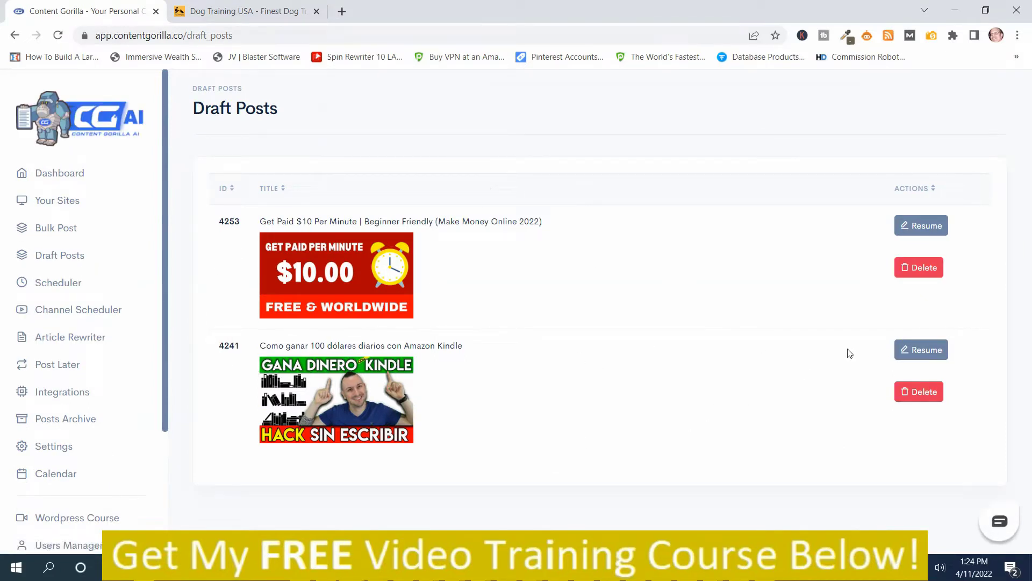
left_click(59, 290)
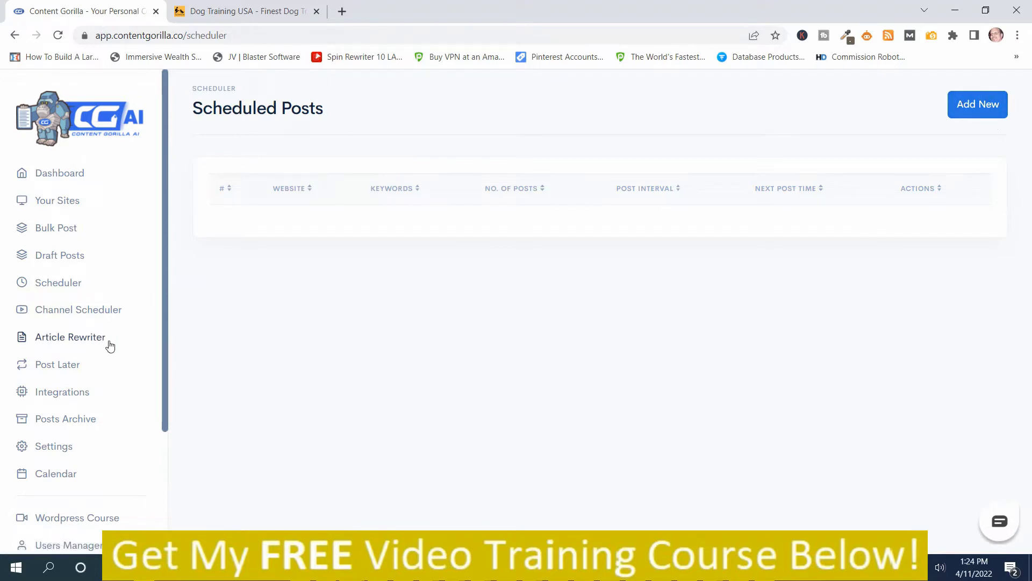
left_click(82, 342)
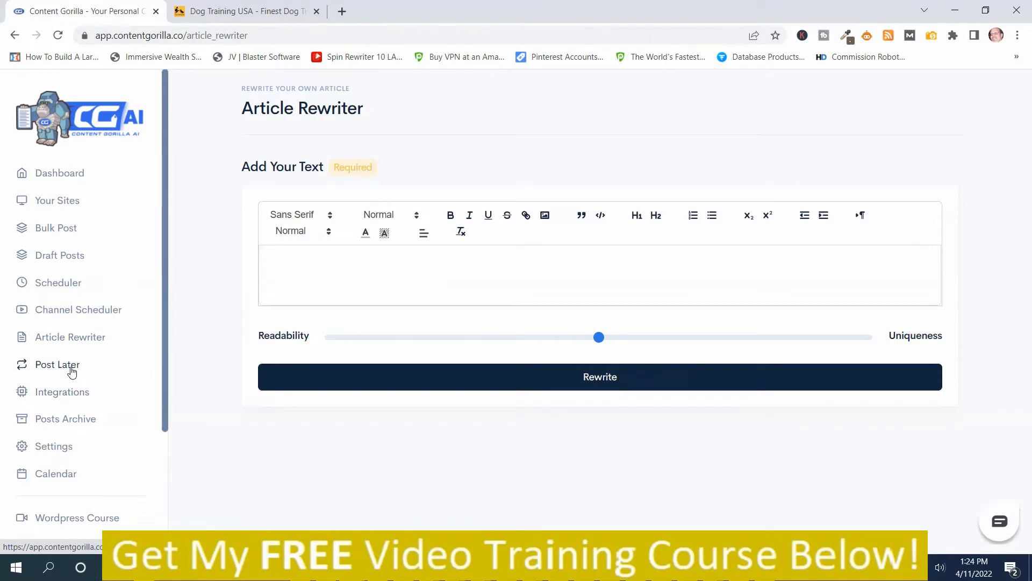
- Browse the Post Later videos and Integrations, then scroll through the Posts Archive table
left_click(72, 371)
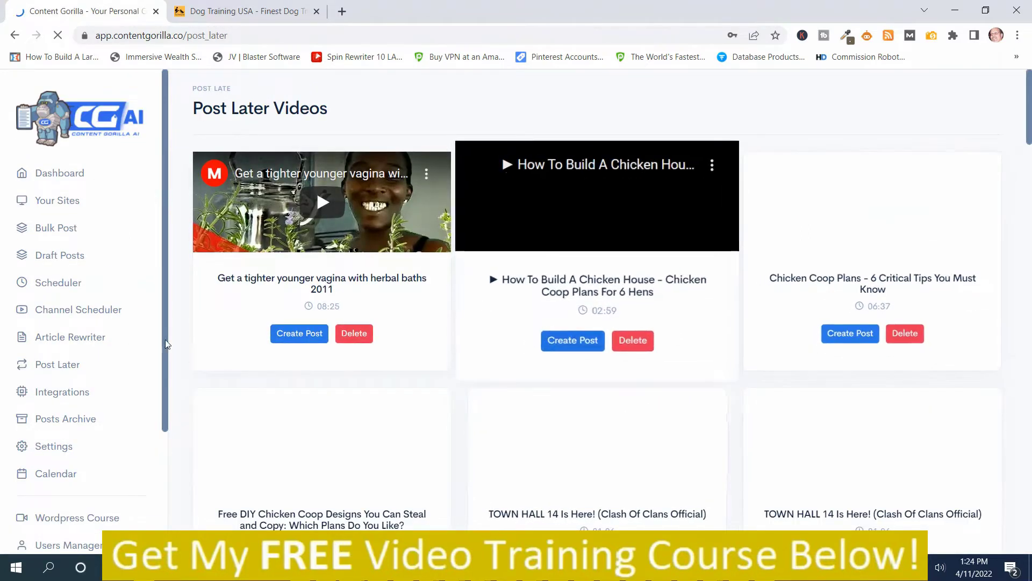
left_click(78, 393)
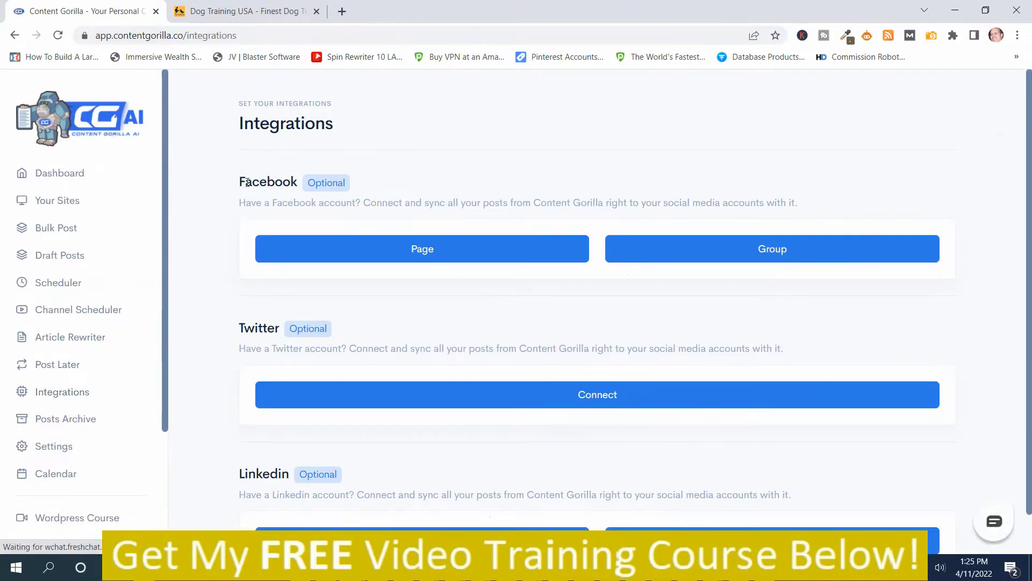
scroll(462, 467, "down", 1)
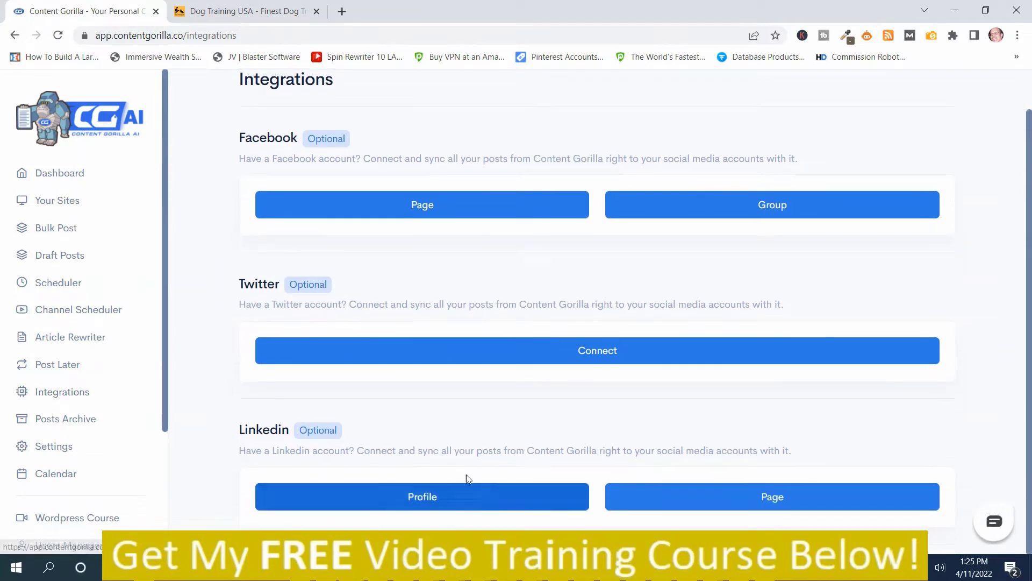
left_click(85, 425)
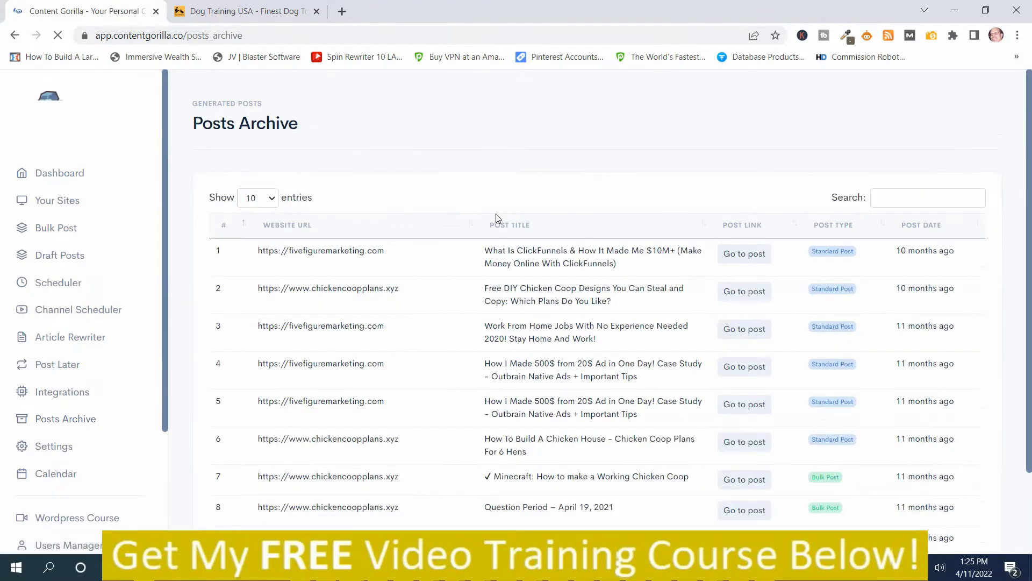
scroll(579, 308, "down", 2)
scroll(584, 291, "up", 1)
scroll(592, 333, "down", 1)
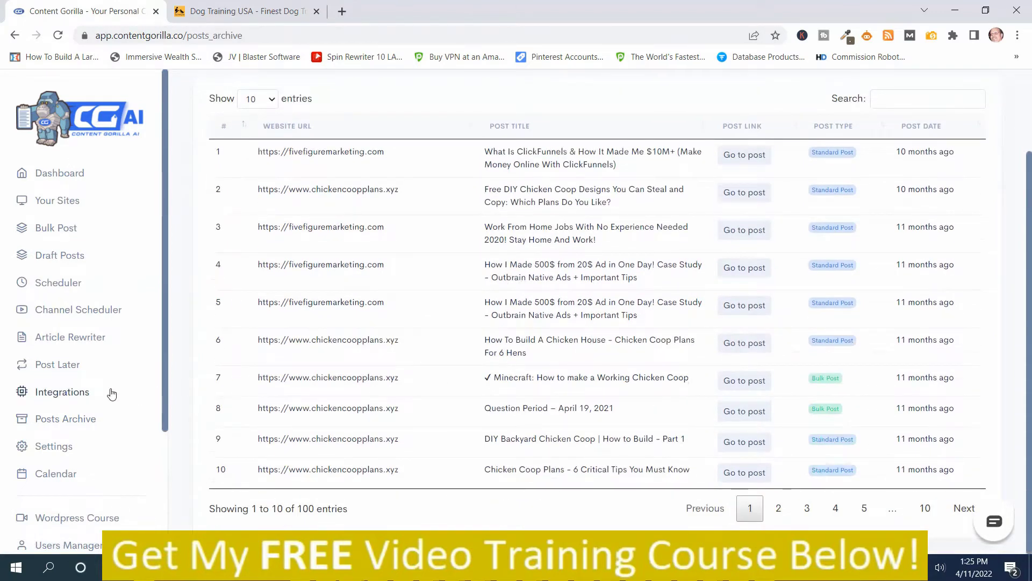
- Open Settings and scroll down to the Default Spinner Setting and Save button
left_click(50, 452)
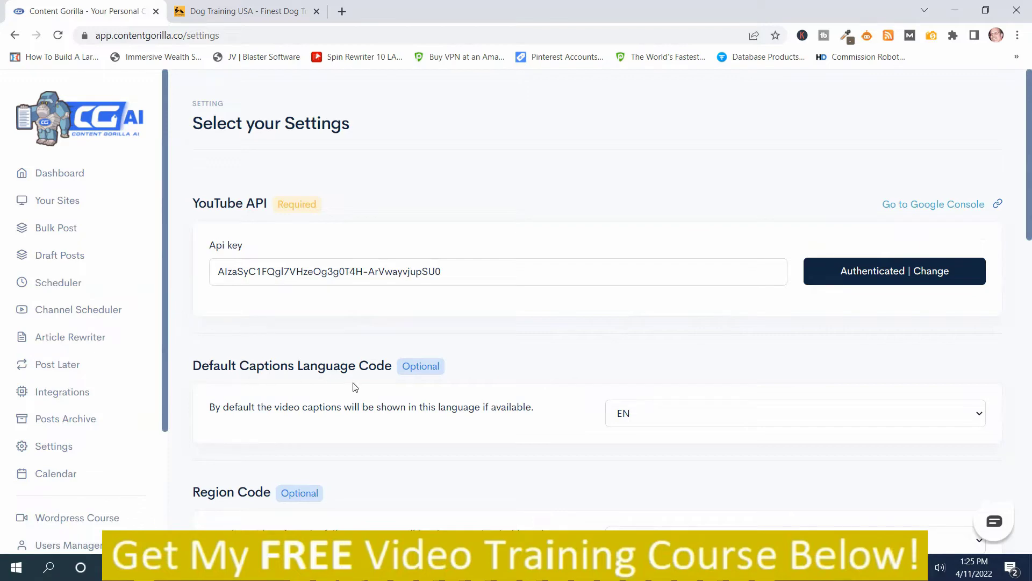
scroll(317, 369, "down", 4)
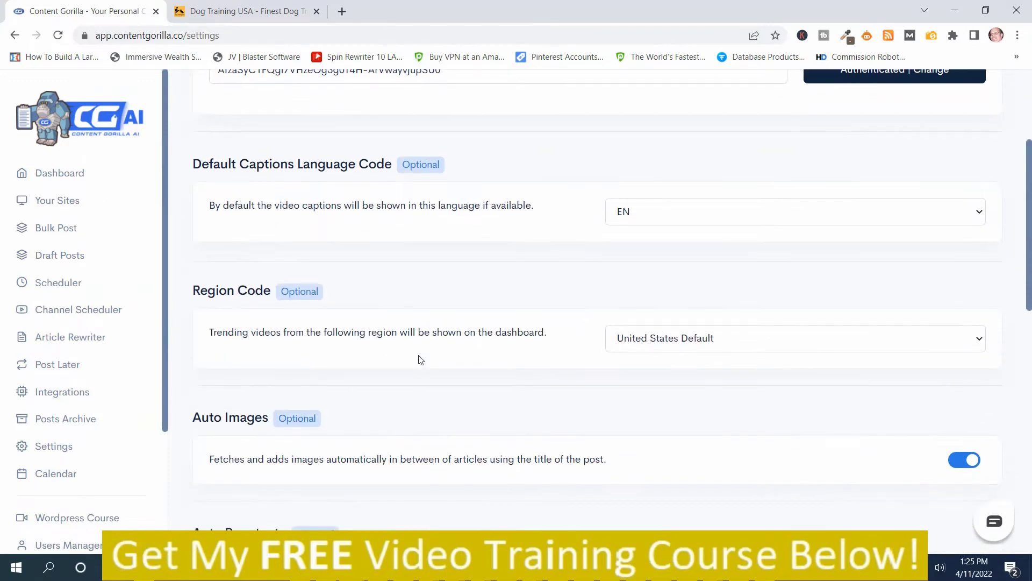
scroll(445, 325, "down", 8)
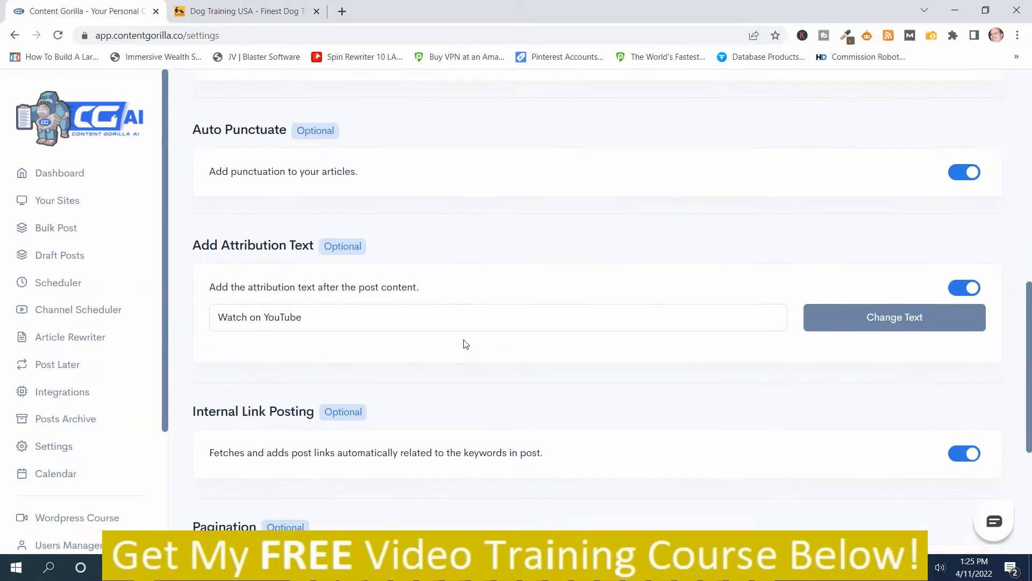
scroll(468, 346, "down", 3)
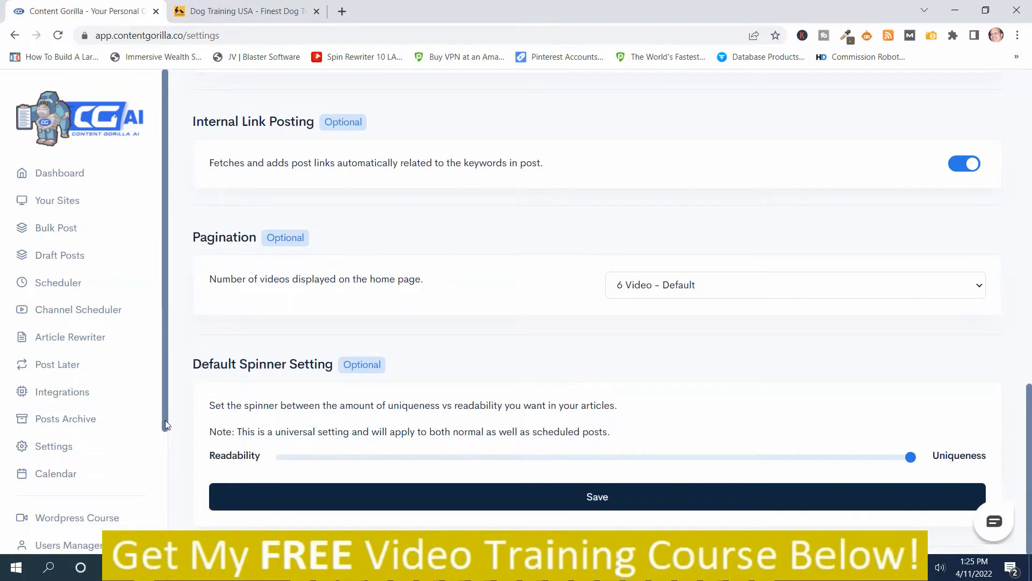
- Open the Calendar at April 2022 and scroll down the month grid and sidebar
left_click(60, 474)
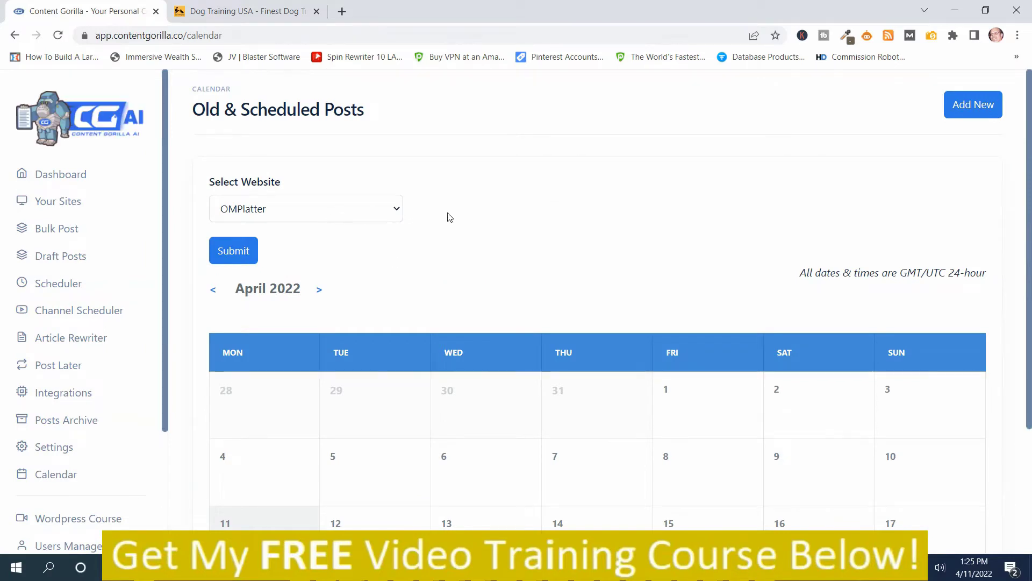
scroll(543, 327, "down", 3)
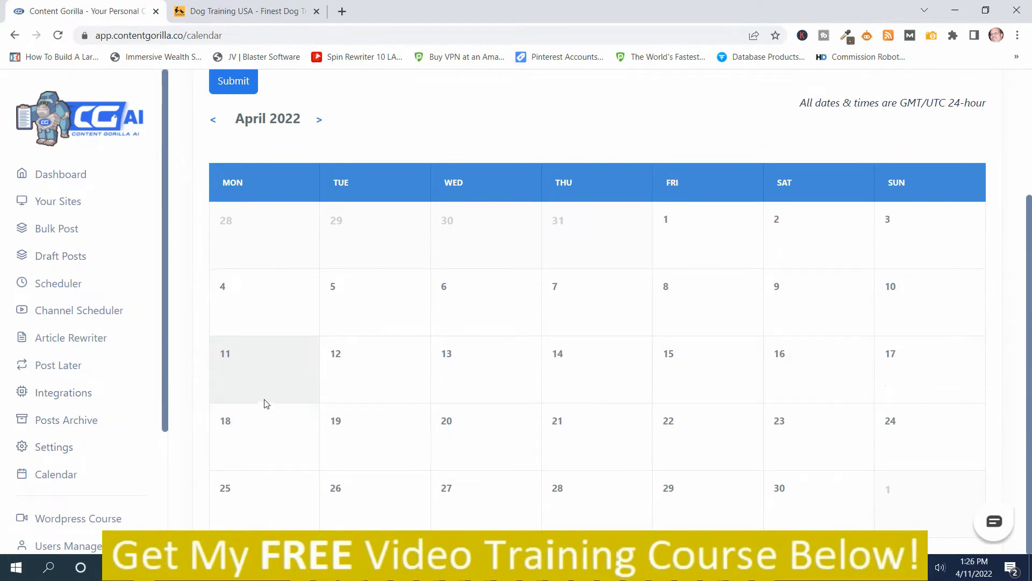
left_click_drag(165, 408, 167, 443)
scroll(167, 444, "down", 3)
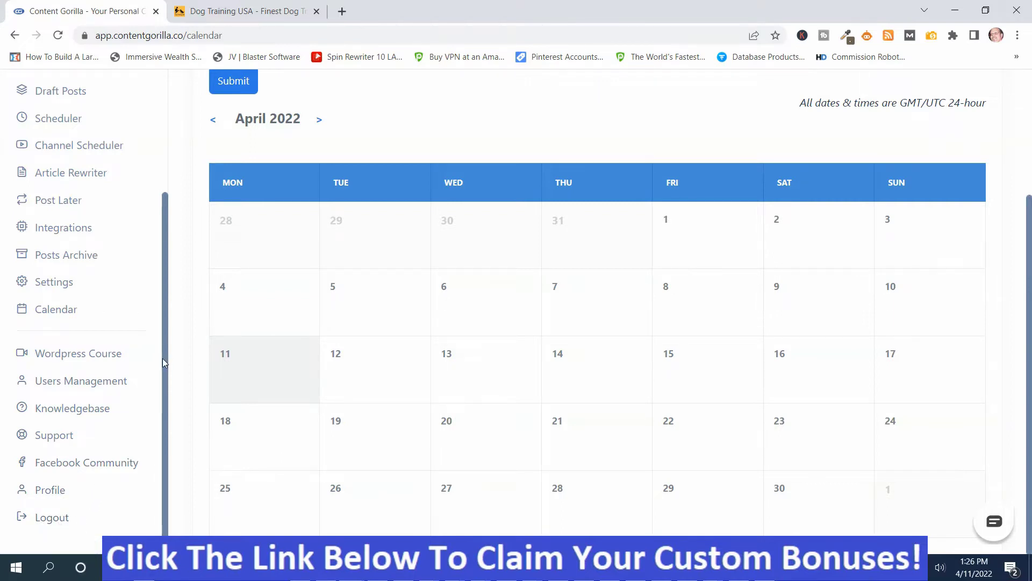
- Scroll the sidebar up and return to the Dashboard with its empty video search
left_click_drag(164, 363, 115, 189)
left_click(56, 175)
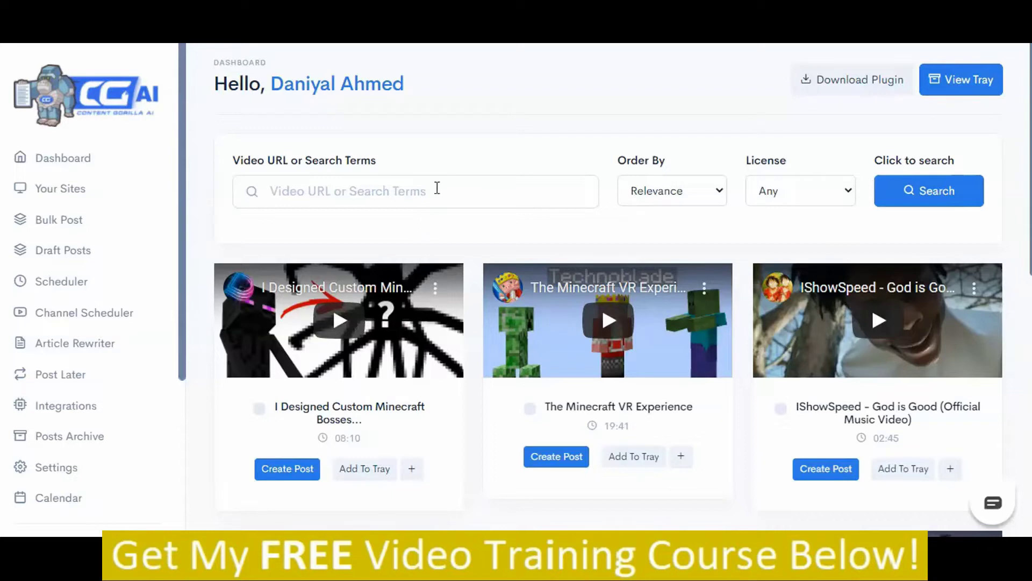
- Search the videos for 'what are nfts gary vee'
left_click(438, 195)
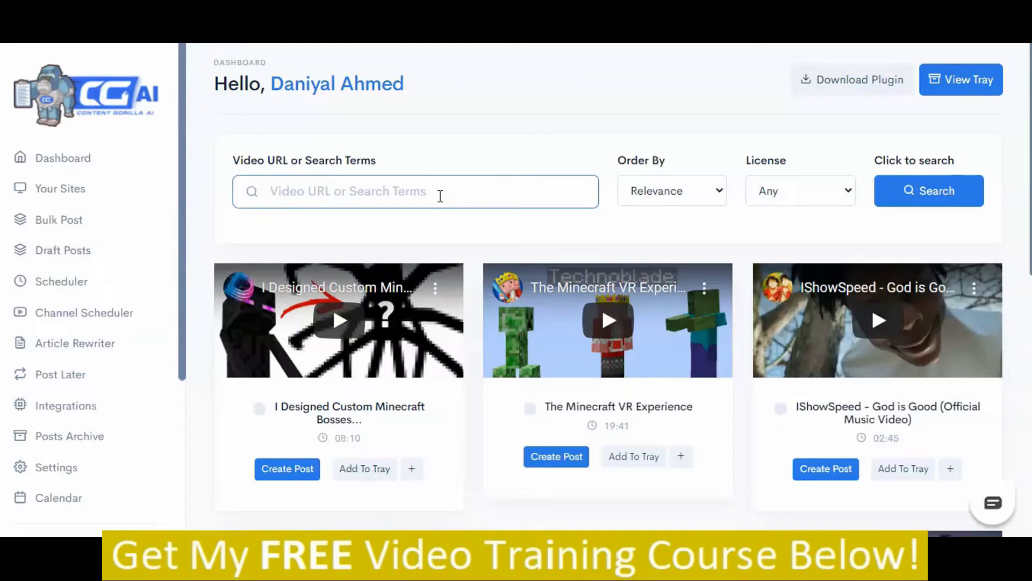
type("What are NB")
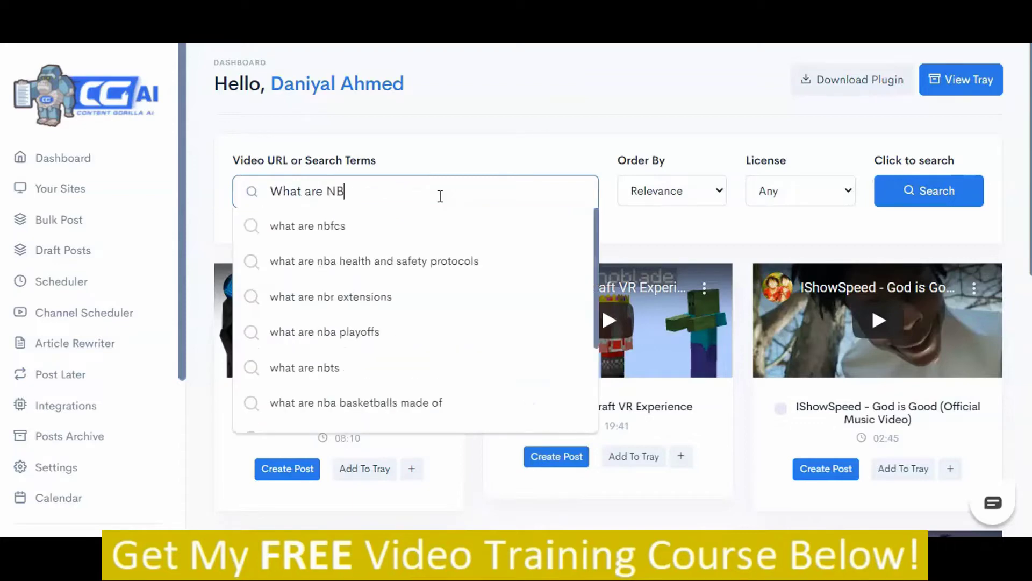
key("BackSpace")
type("FTs gary vee")
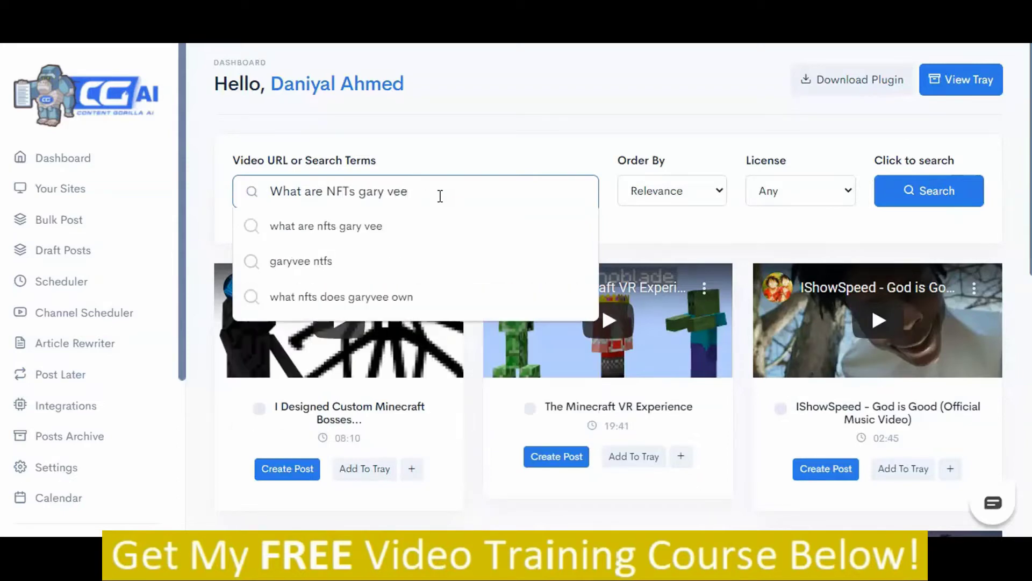
left_click(444, 226)
left_click(922, 203)
scroll(536, 161, "down", 1)
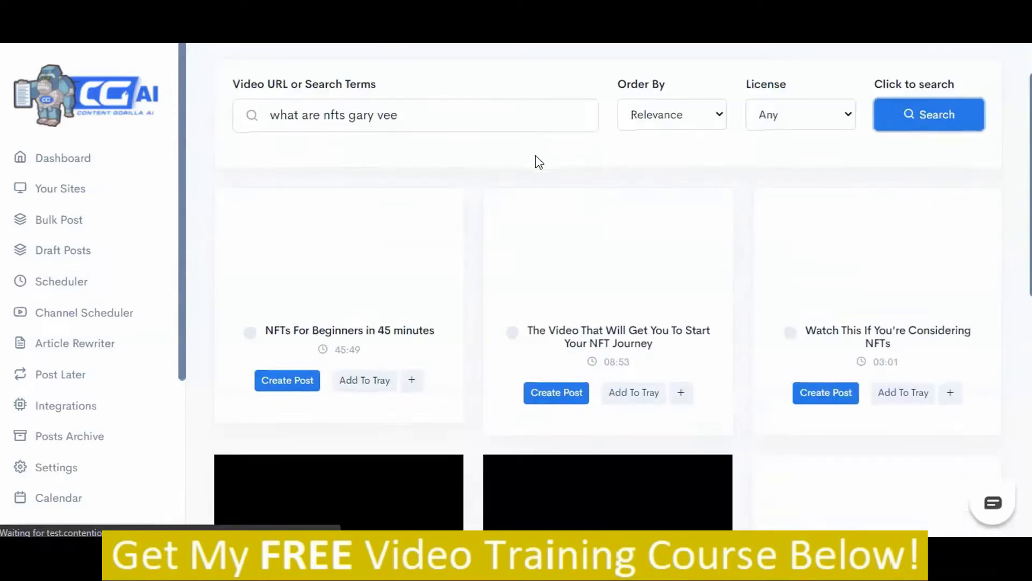
scroll(532, 162, "down", 3)
scroll(491, 219, "up", 3)
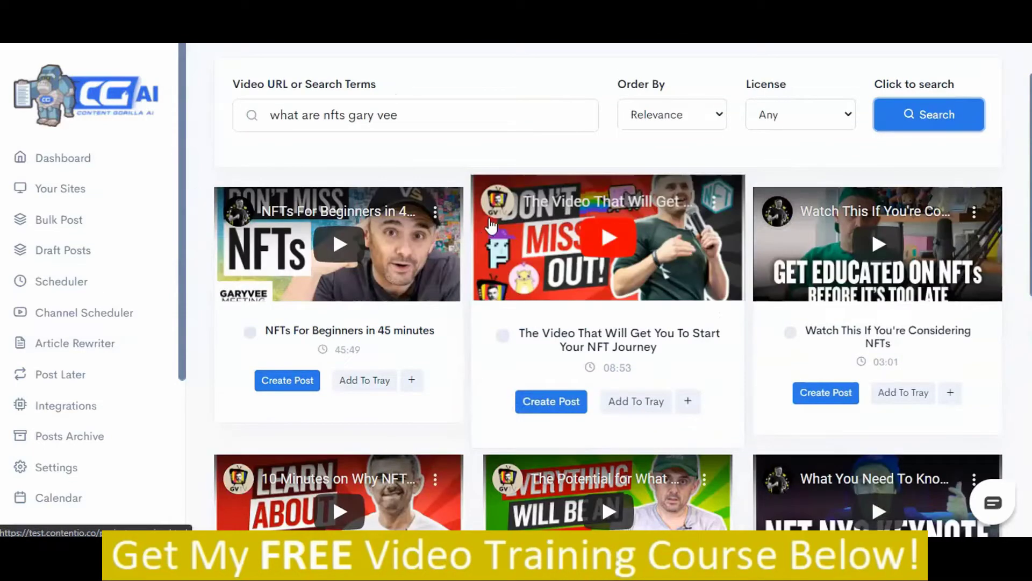
- Create a new post from the NFT Journey video's transcript
left_click(533, 404)
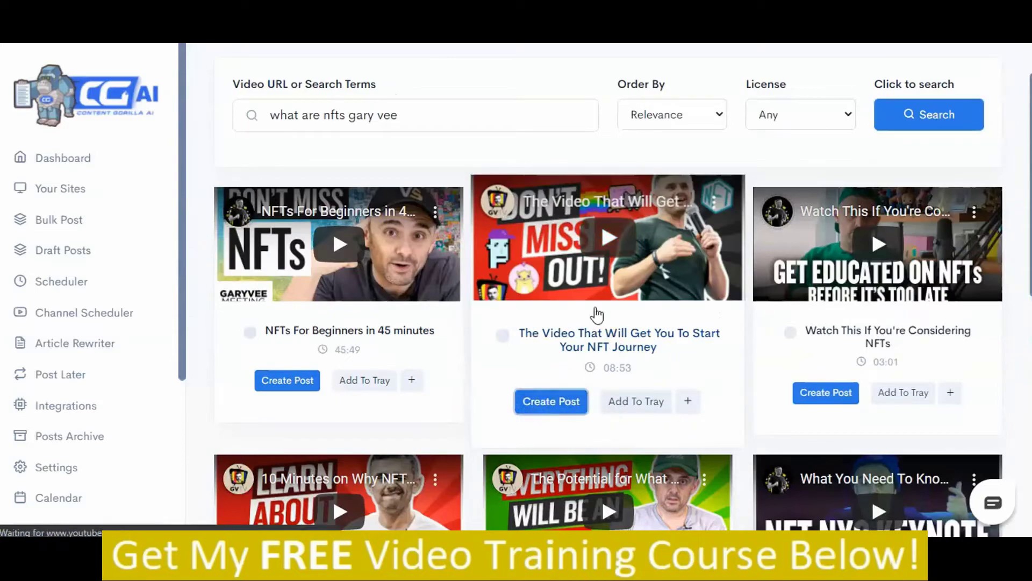
scroll(564, 431, "down", 15)
scroll(833, 104, "up", 5)
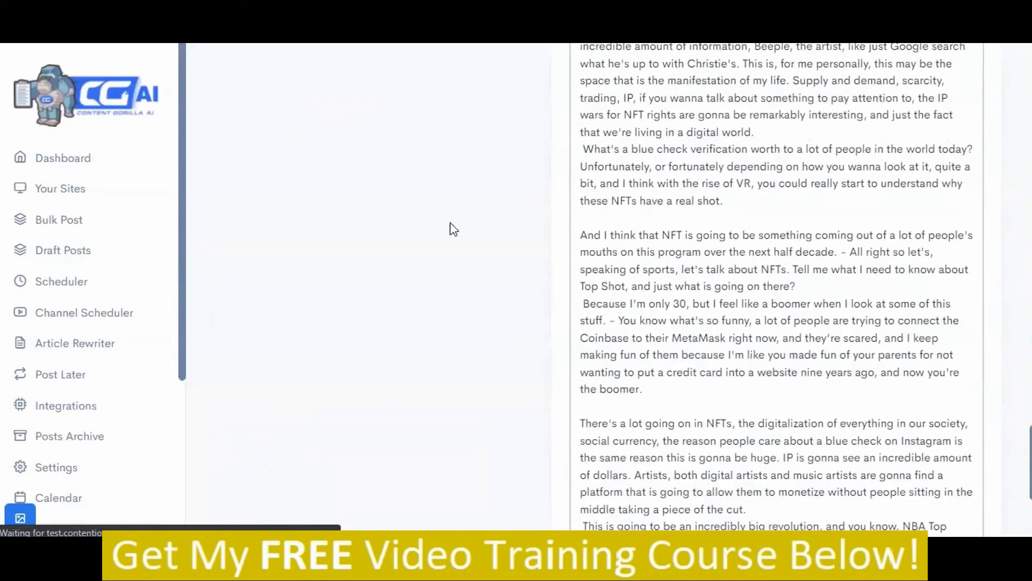
scroll(505, 250, "up", 10)
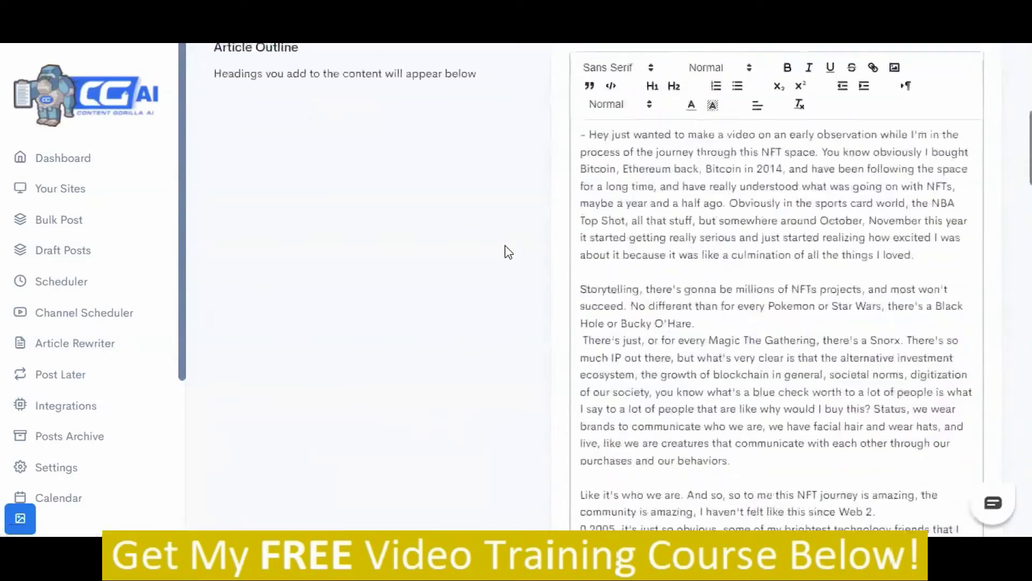
scroll(508, 252, "up", 9)
scroll(637, 301, "down", 5)
scroll(908, 278, "down", 15)
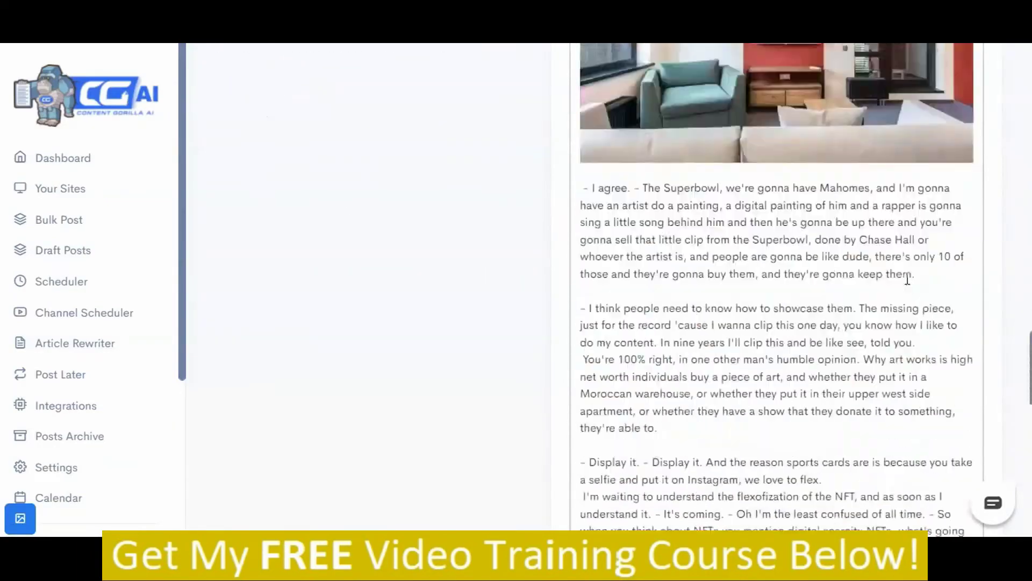
scroll(907, 278, "down", 4)
scroll(908, 271, "down", 5)
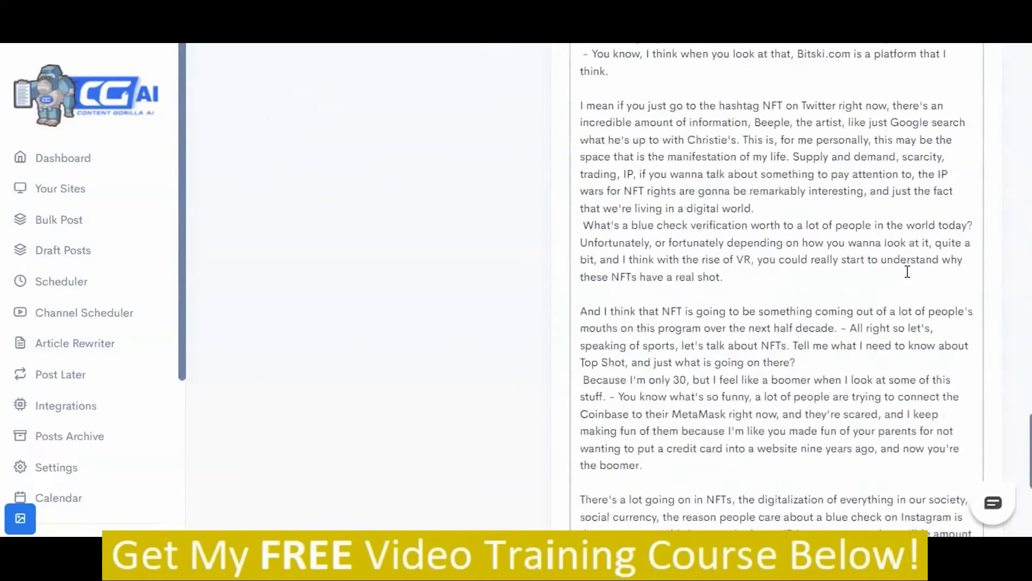
scroll(908, 272, "down", 5)
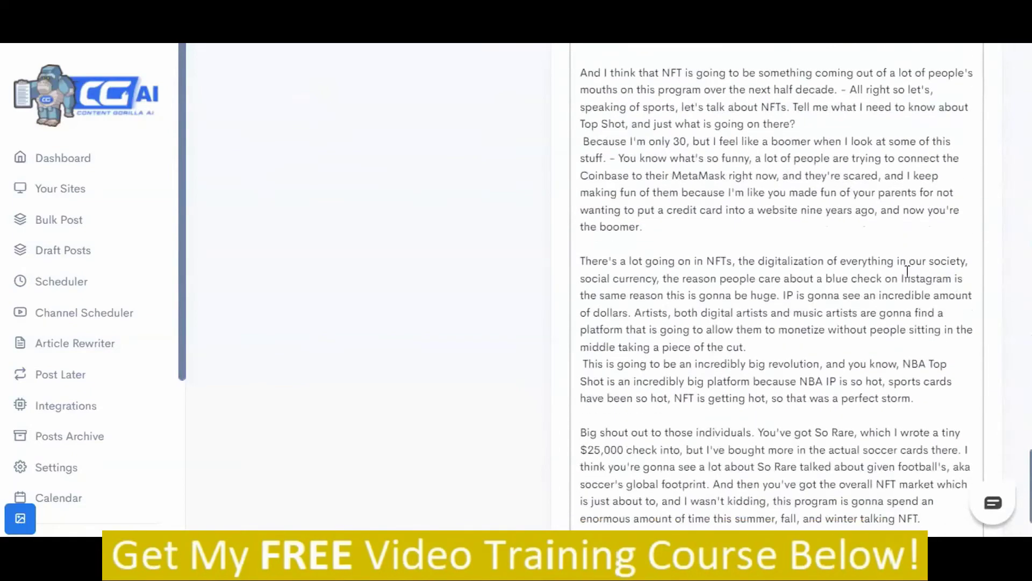
- Insert a blank line after 'Bucky O'Hare.' to end the Storytelling paragraph
left_click(877, 286)
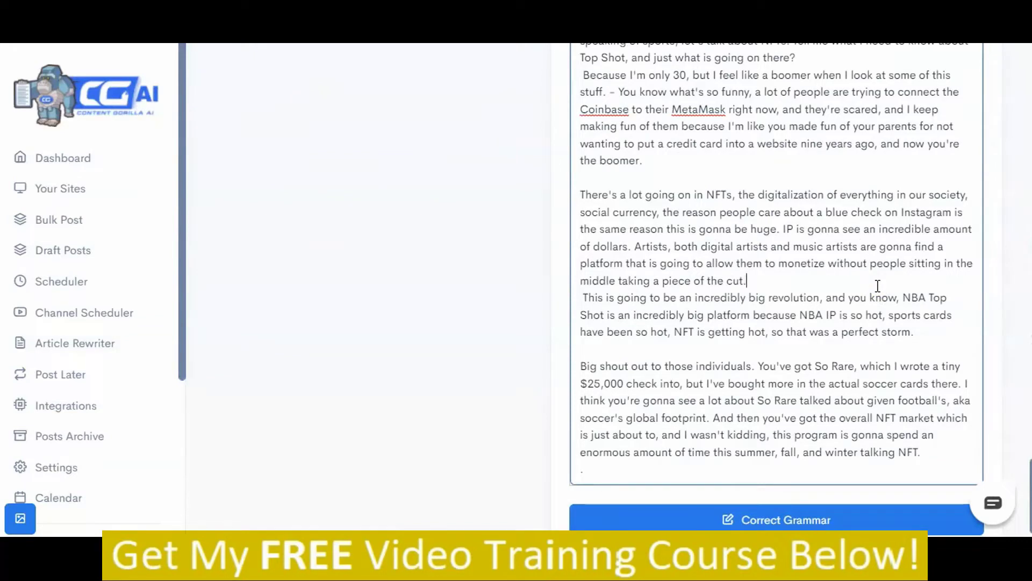
scroll(883, 376, "up", 1)
scroll(884, 376, "up", 20)
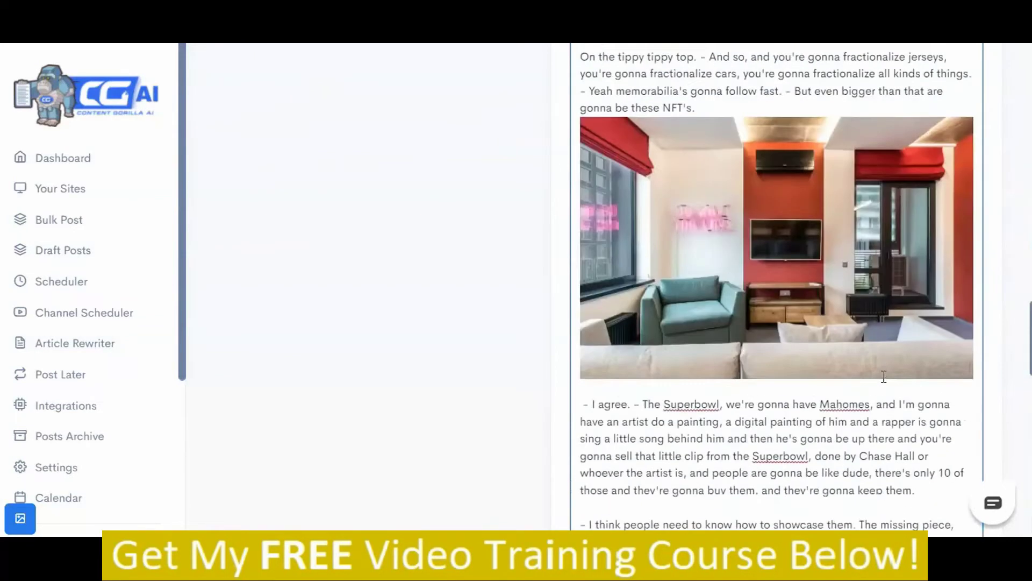
scroll(883, 377, "up", 2)
scroll(883, 376, "down", 2)
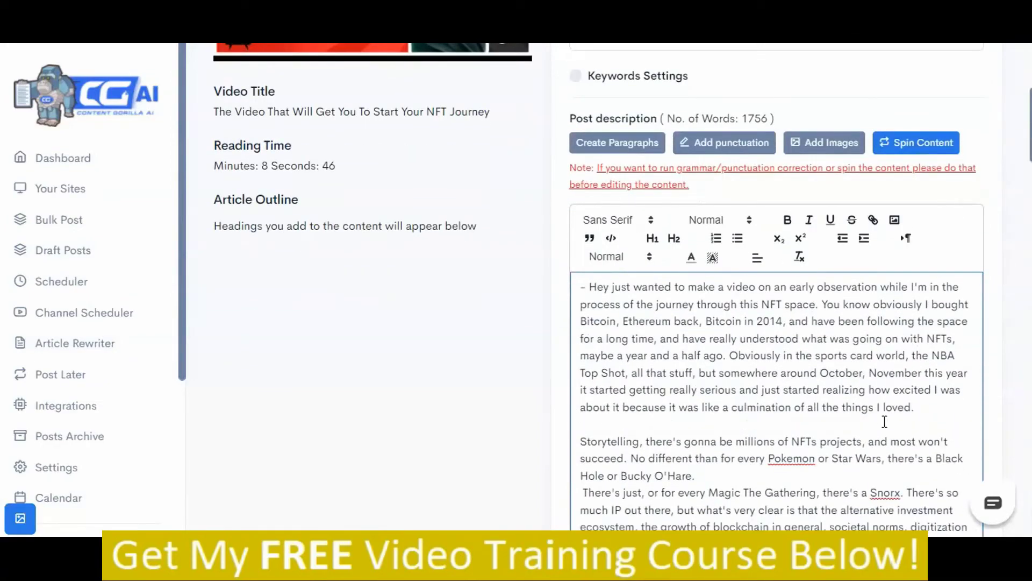
scroll(869, 423, "down", 3)
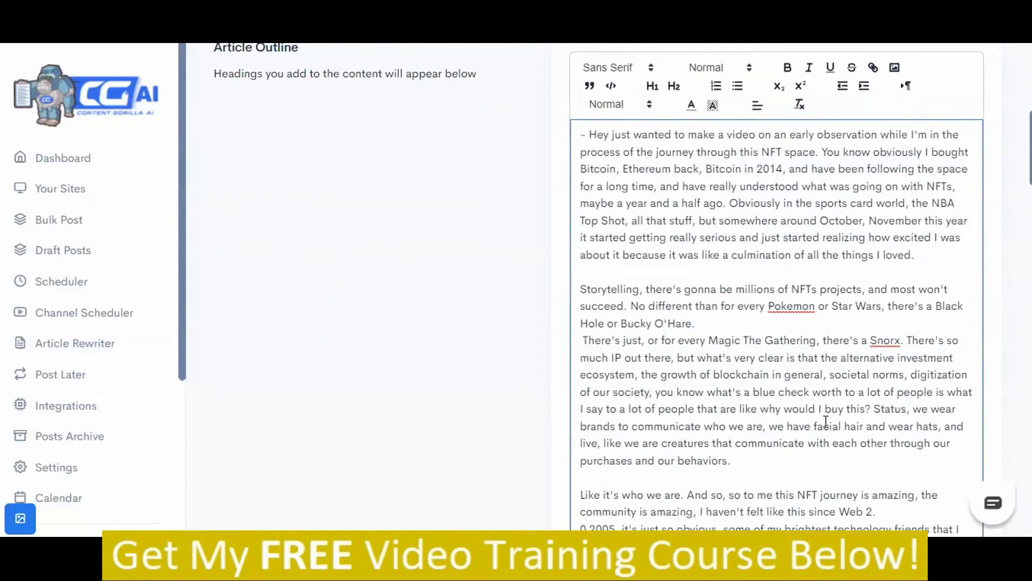
left_click(783, 331)
key("Return")
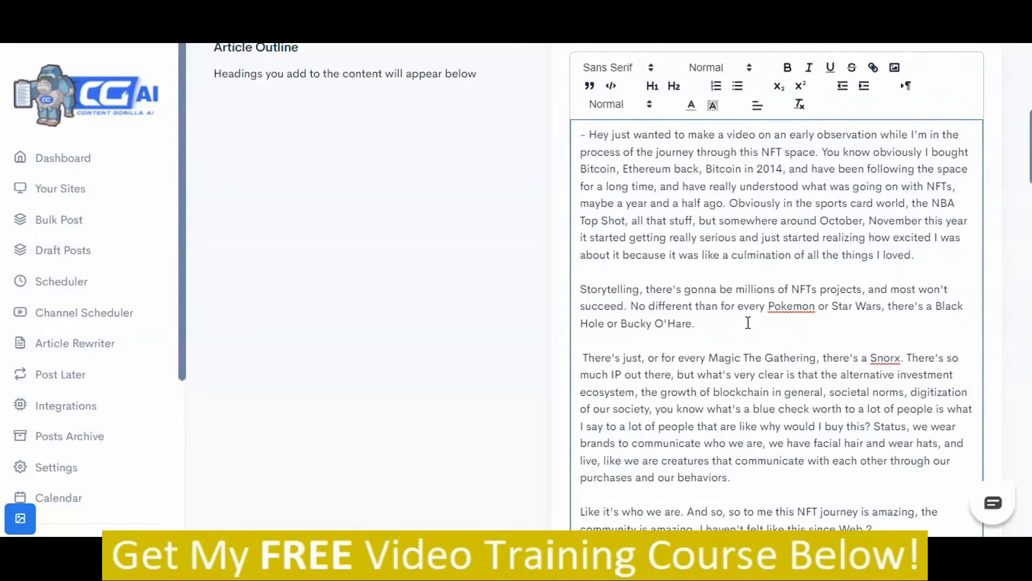
- Add an 'Overview' H1 heading at the very top of the post
scroll(745, 325, "up", 3)
left_click(580, 288)
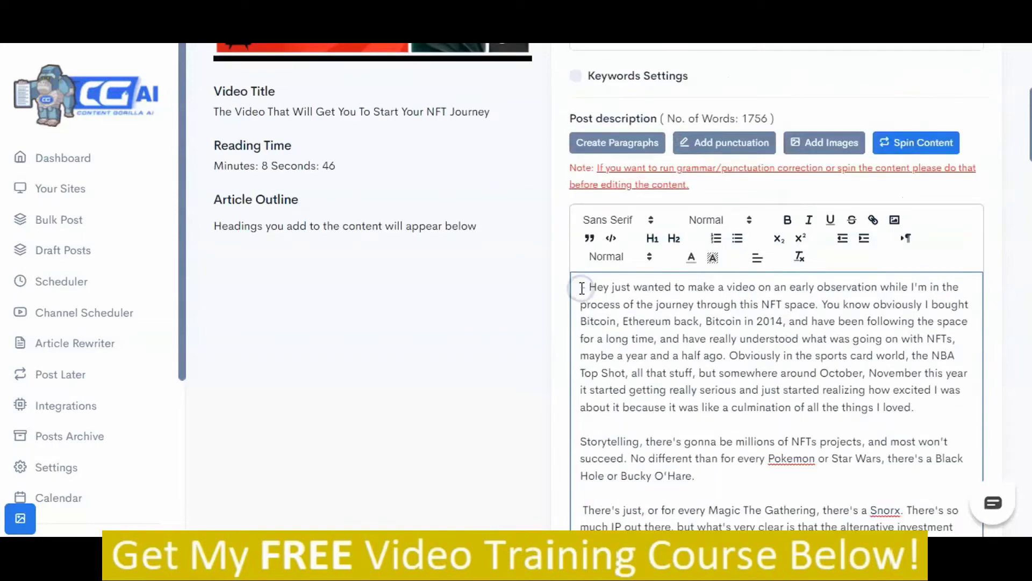
key("Return")
key("Return")
left_click(582, 288)
type("Overv")
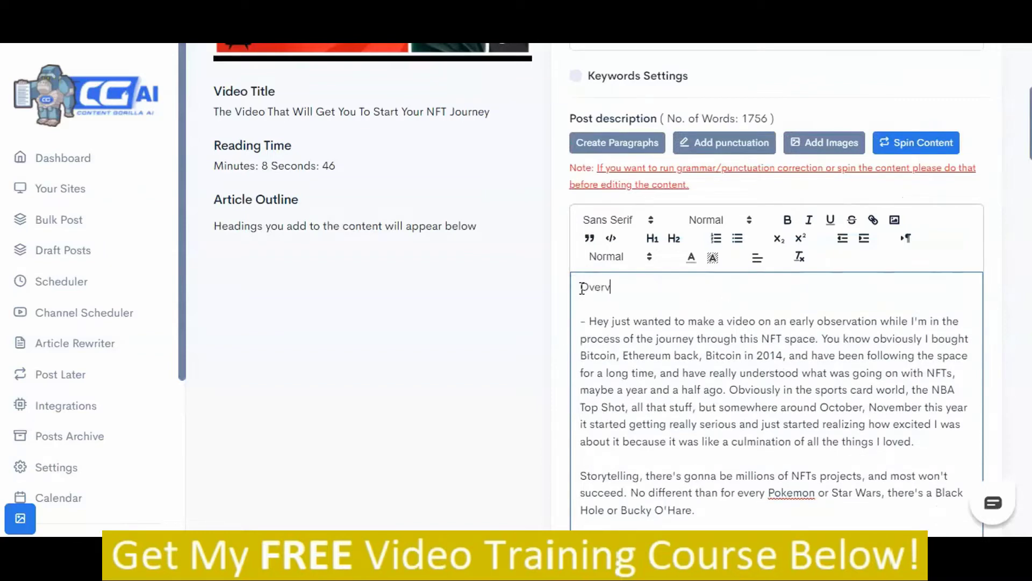
type("iew:")
key("shift+Home")
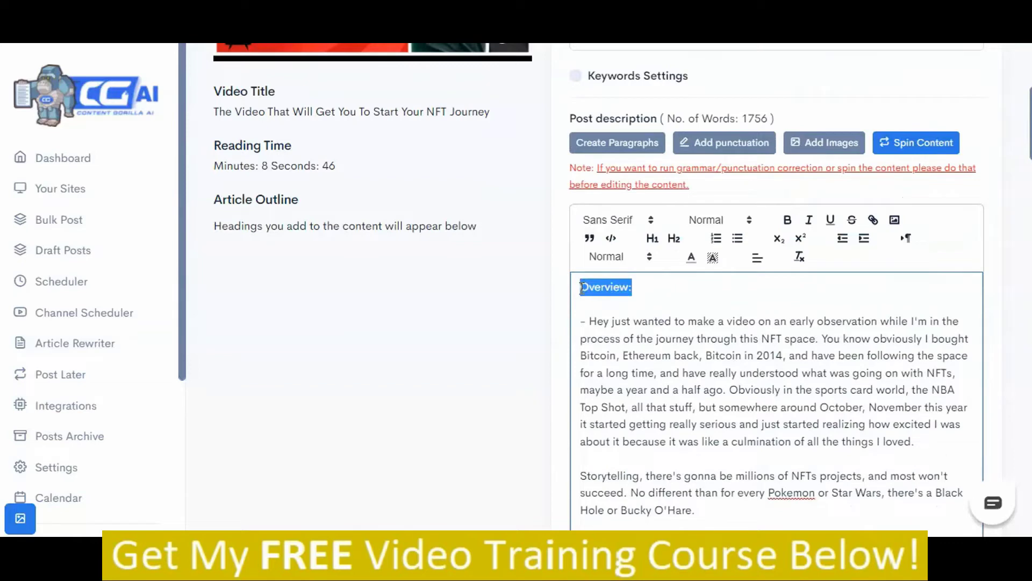
left_click(650, 238)
left_click(727, 303)
- Add a new line 'What is an NFT?' after the Web 2. paragraph
scroll(728, 306, "down", 3)
scroll(807, 312, "down", 2)
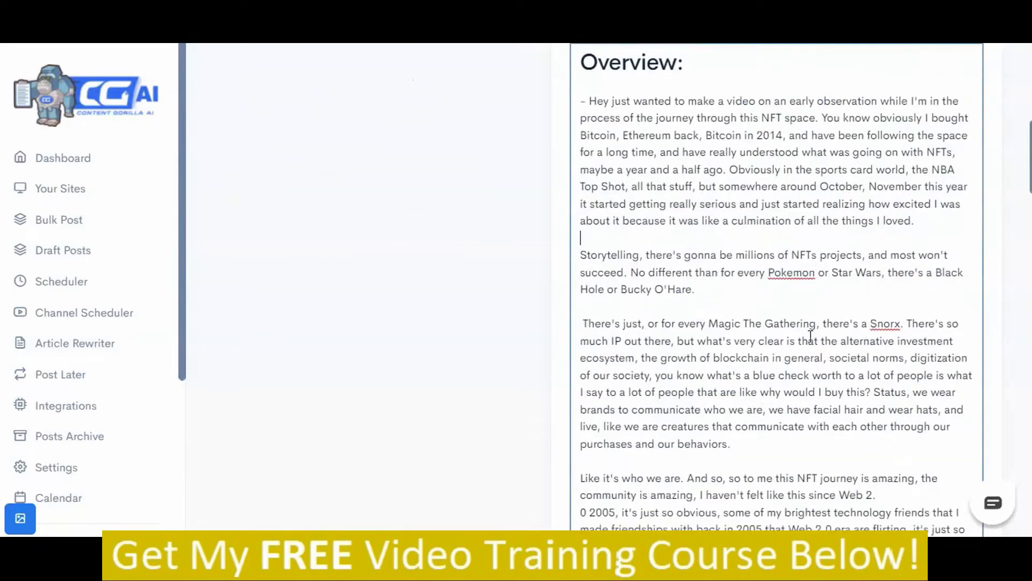
scroll(720, 295, "down", 2)
left_click(735, 213)
scroll(745, 312, "down", 2)
left_click(749, 293)
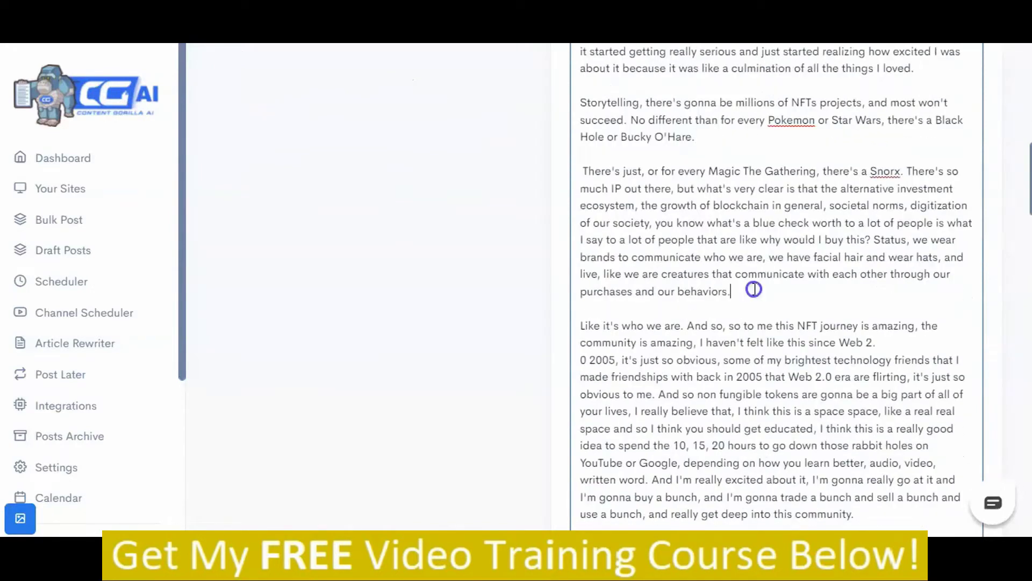
left_click(893, 339)
key("Return")
key("Return")
key("Return")
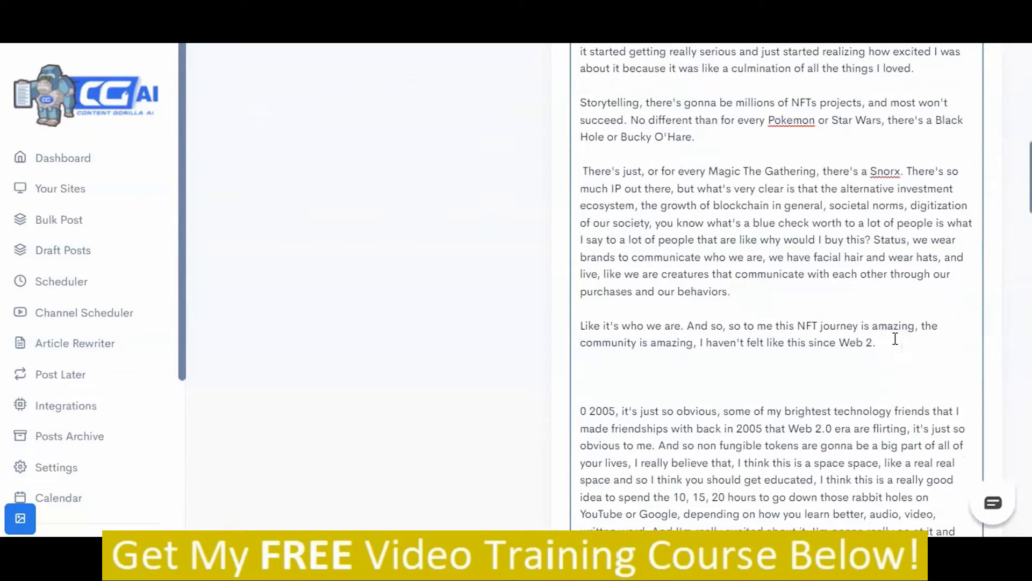
type("What is an NFT")
- Generate an AI paragraph for 'What is an NFT?' in a named person's voice, then dismiss the success message
scroll(685, 368, "down", 2)
left_click(670, 300)
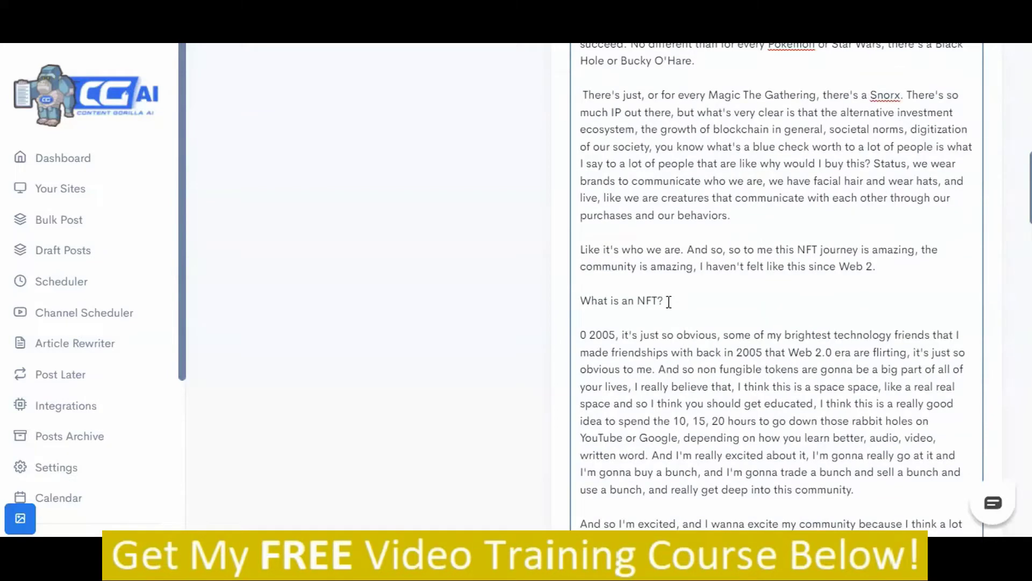
left_click_drag(670, 301, 581, 299)
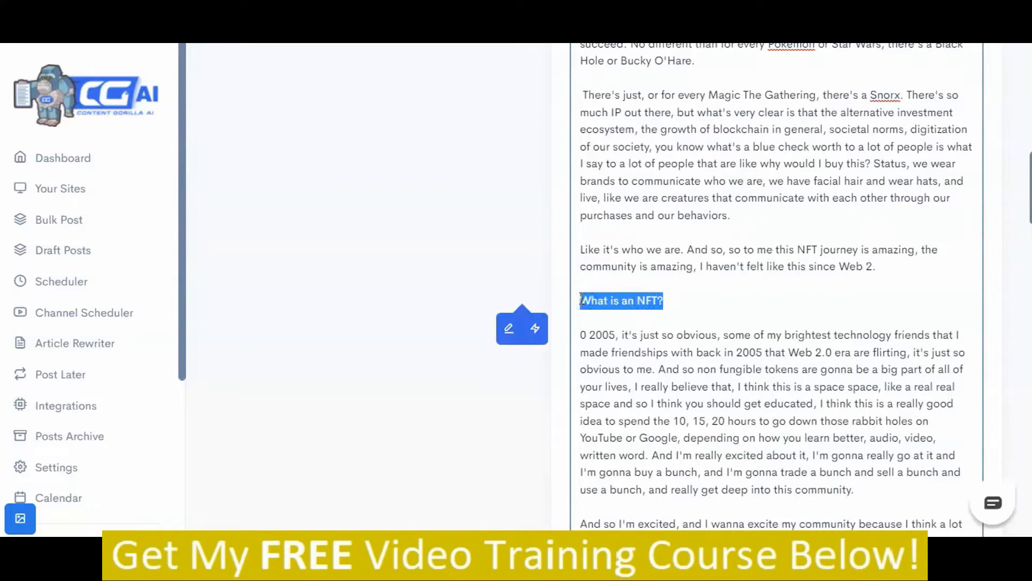
left_click(508, 332)
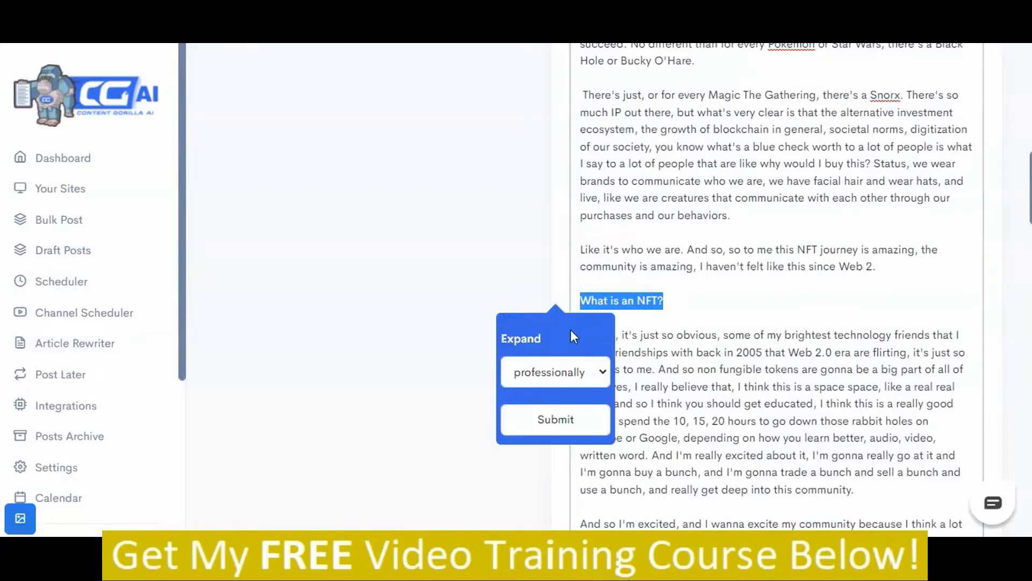
scroll(570, 357, "down", 2)
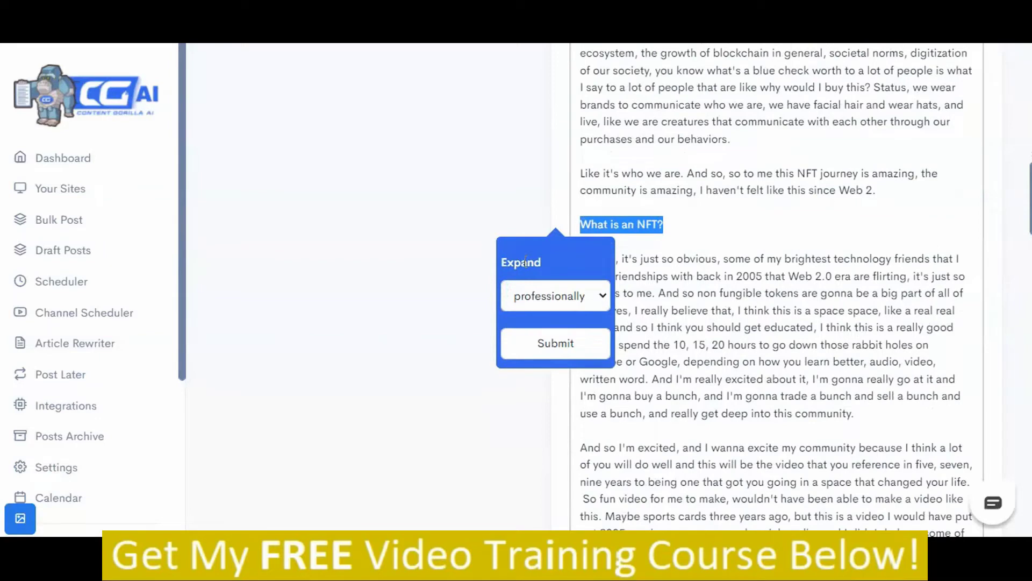
left_click(557, 293)
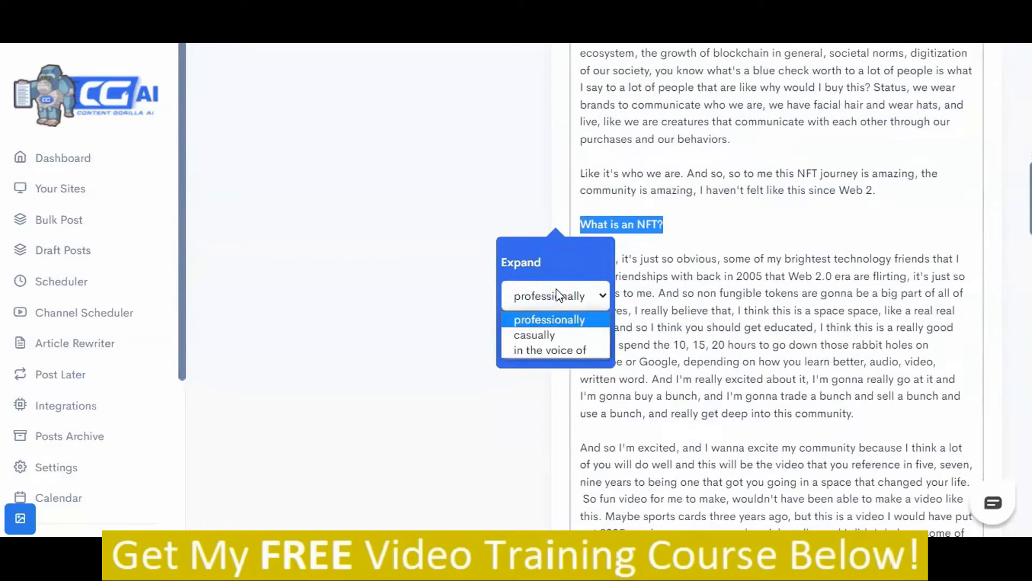
left_click(566, 349)
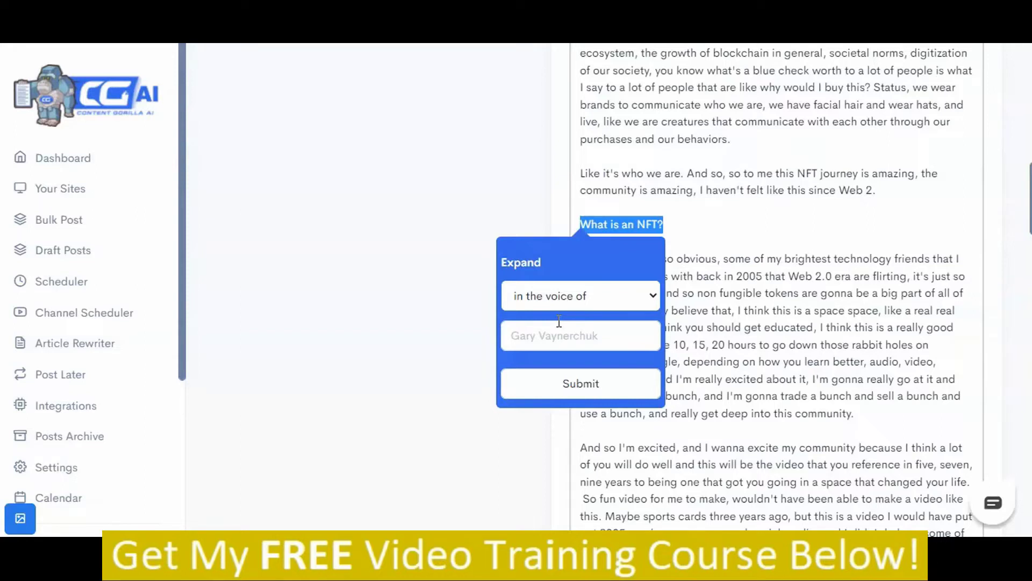
left_click(574, 347)
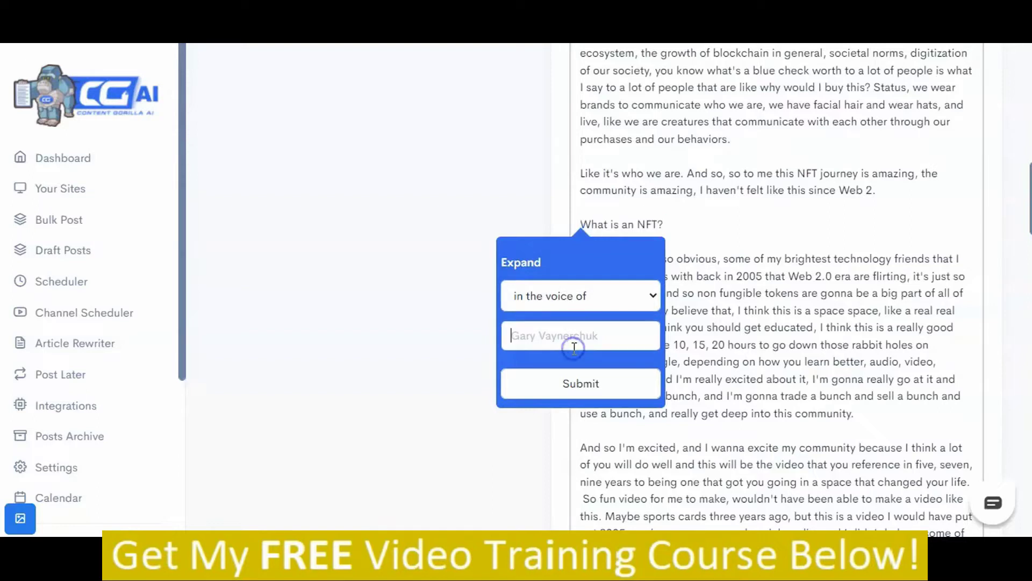
type("Gary V")
type("at")
type("nerchu")
type("k")
left_click(567, 382)
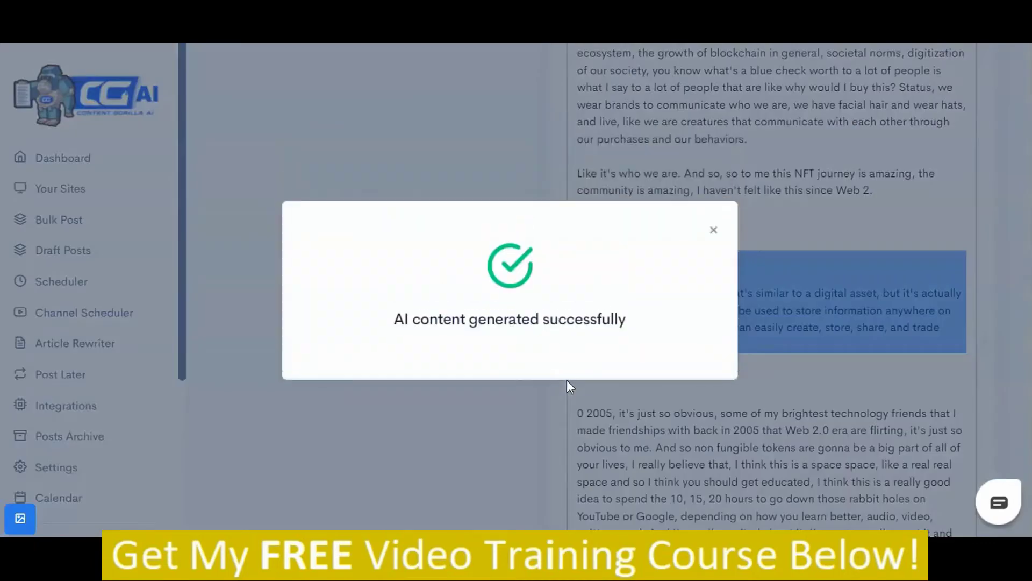
left_click(717, 228)
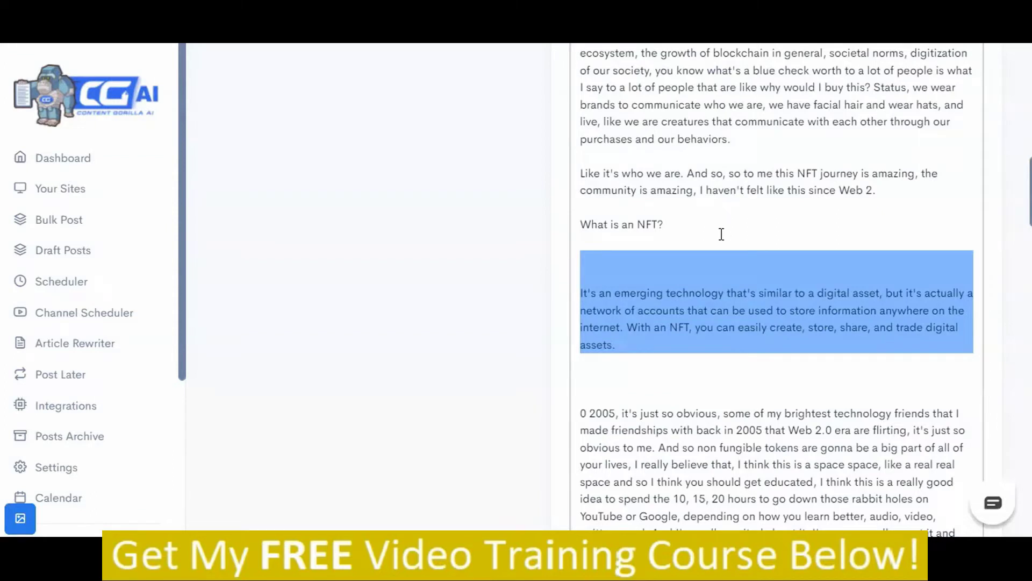
- Review the generated NFT paragraph, leaving the caret on the empty line below it
left_click_drag(719, 245, 719, 264)
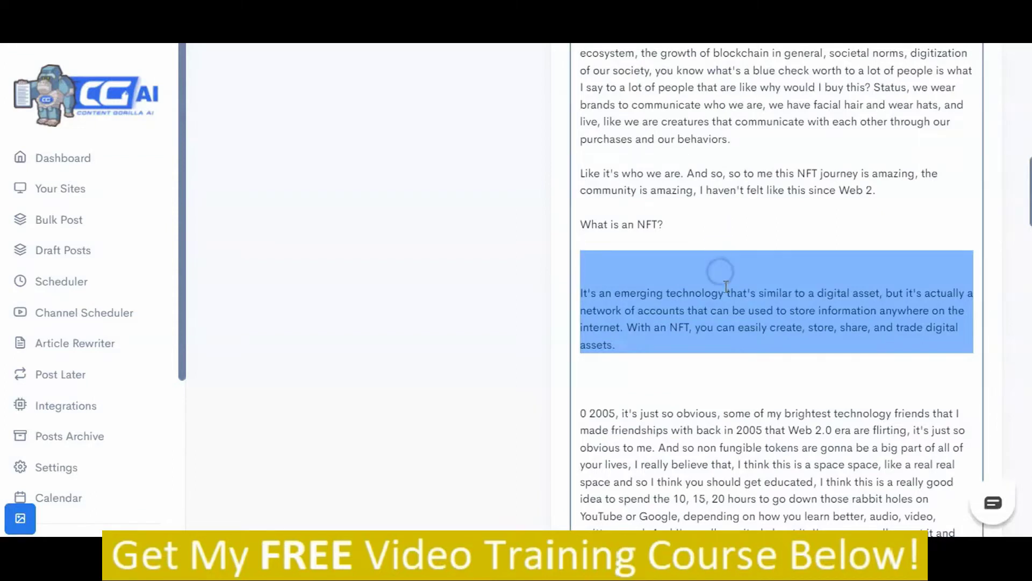
left_click(594, 305)
left_click_drag(575, 293, 616, 296)
left_click(616, 296)
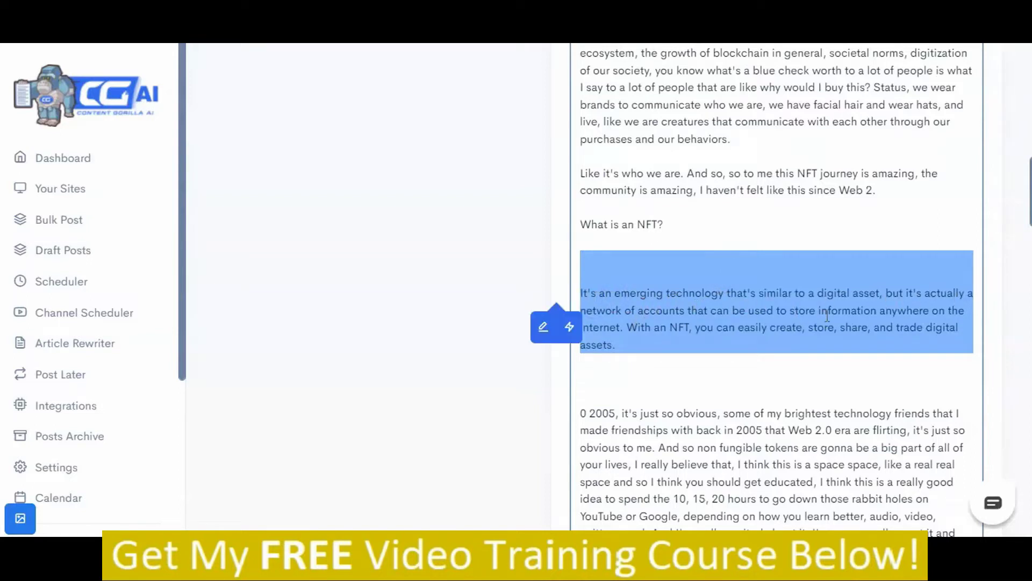
left_click(660, 343)
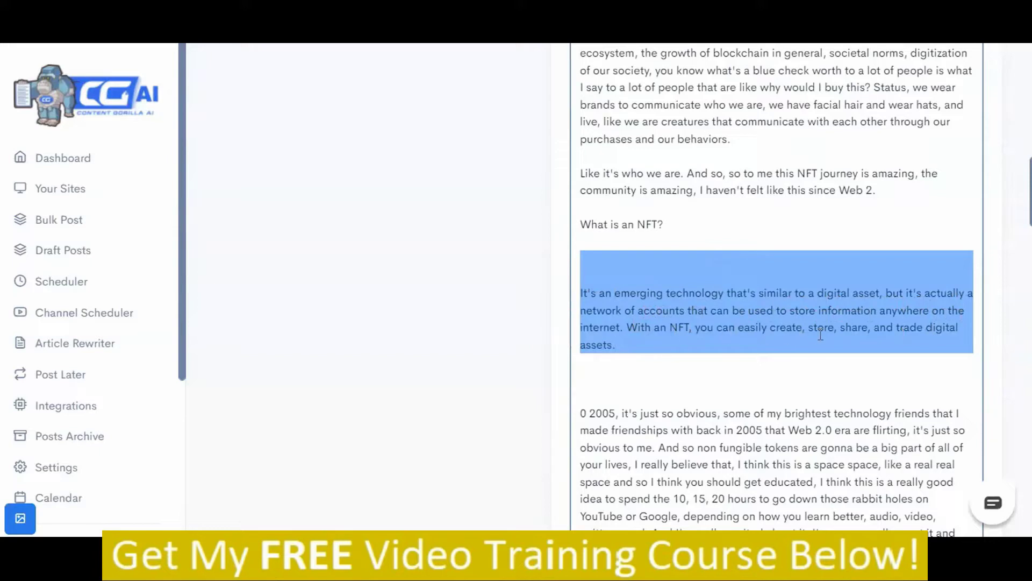
left_click(857, 350)
- Format the 'What is an NFT?' line as an H1 heading
scroll(649, 341, "up", 1)
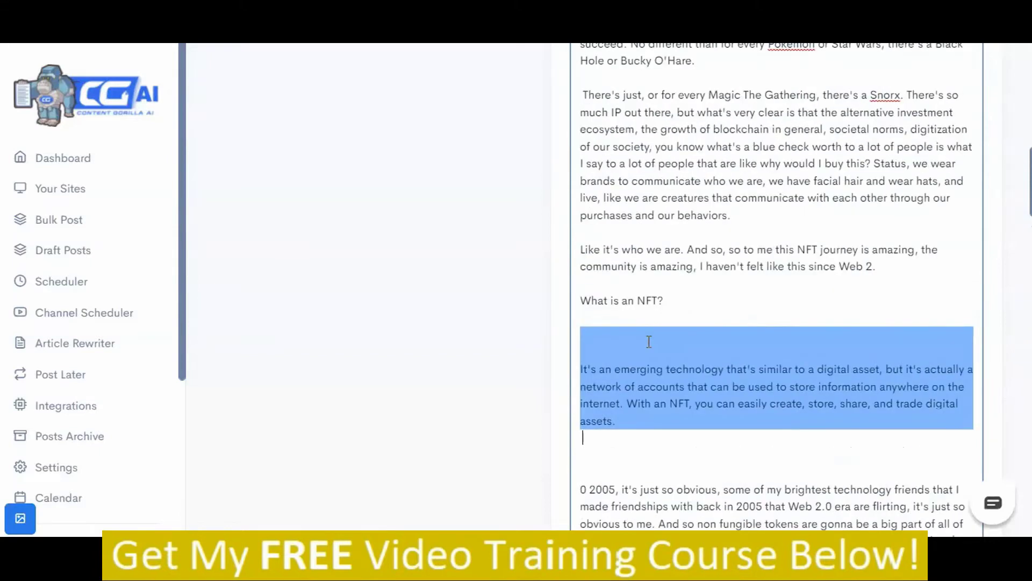
scroll(649, 342, "down", 1)
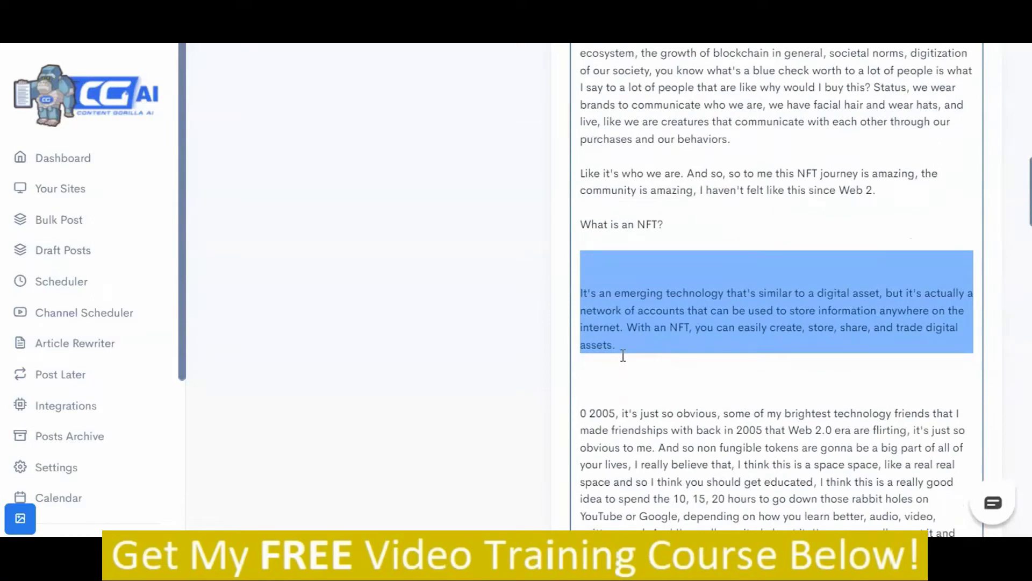
triple_click(647, 224)
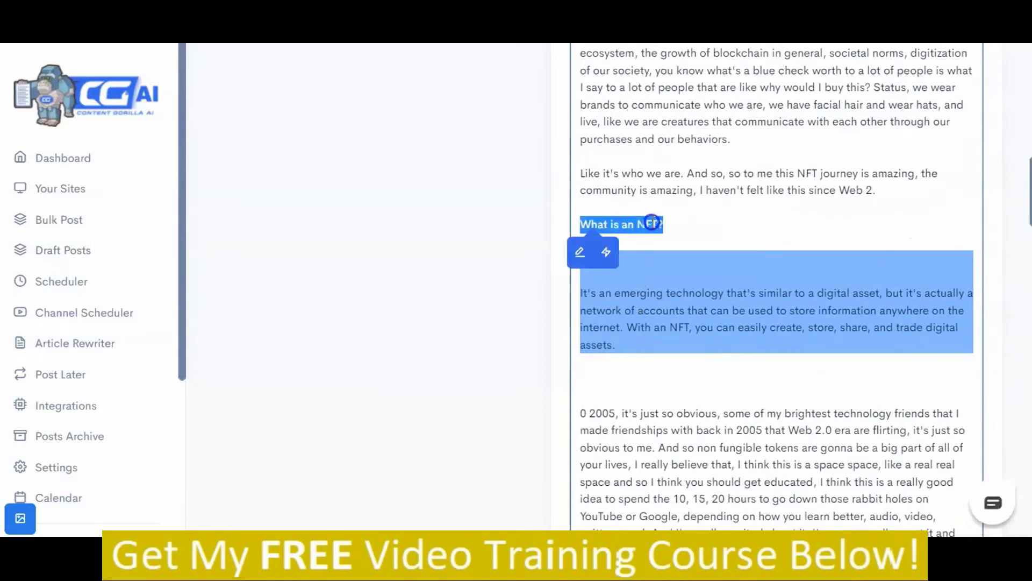
scroll(665, 243, "up", 5)
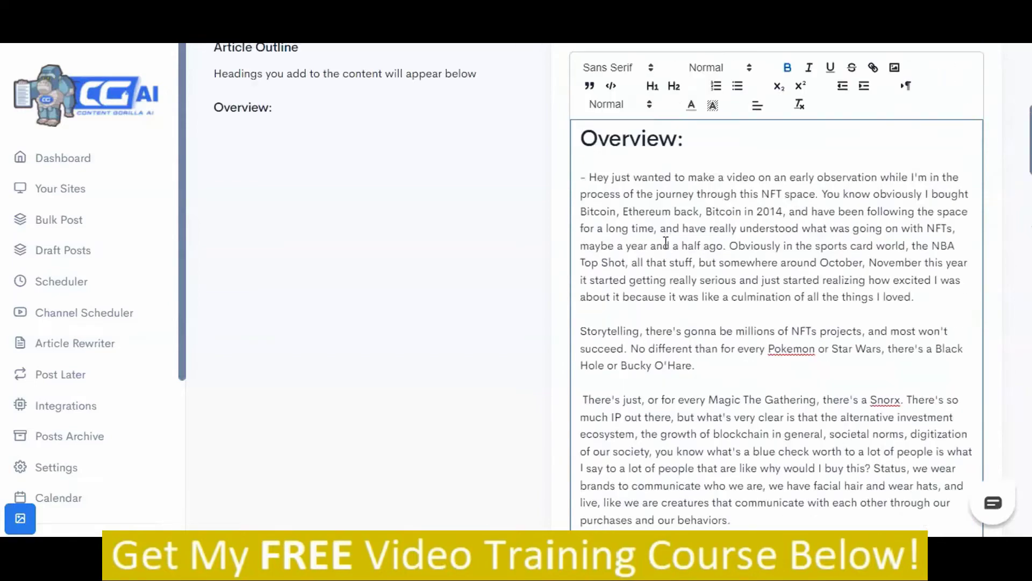
left_click(652, 86)
- Move down the transcript and place the caret after 'into this community.'
scroll(720, 331, "down", 5)
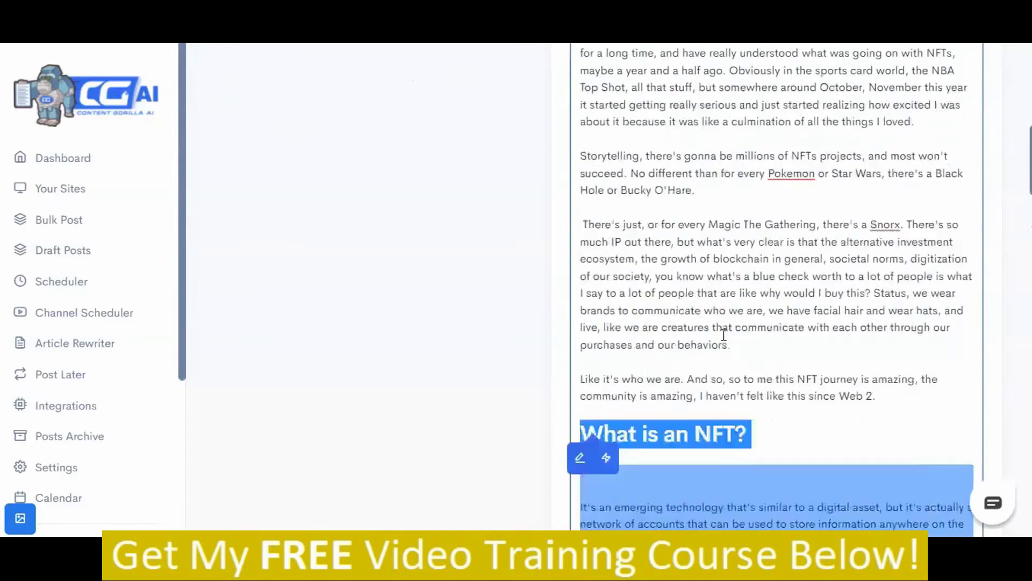
triple_click(737, 357)
scroll(740, 359, "down", 4)
scroll(741, 359, "down", 4)
scroll(884, 310, "down", 3)
scroll(884, 310, "down", 20)
scroll(883, 310, "up", 20)
scroll(882, 310, "down", 10)
scroll(882, 310, "down", 3)
left_click(894, 301)
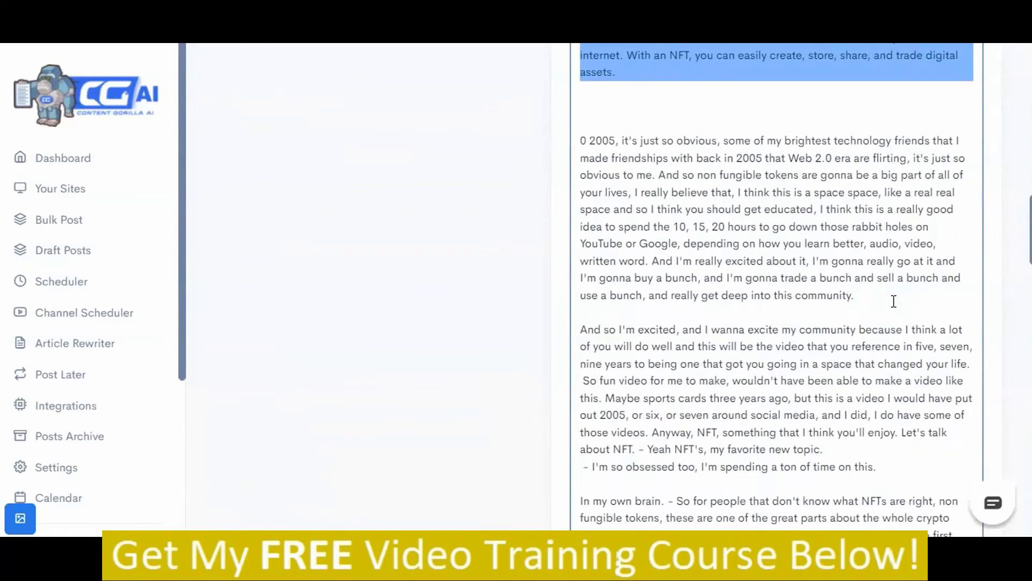
scroll(894, 302, "down", 5)
scroll(895, 301, "up", 2)
- Add a 'Future of NFT' line after 'time on this.' and select it
left_click(907, 315)
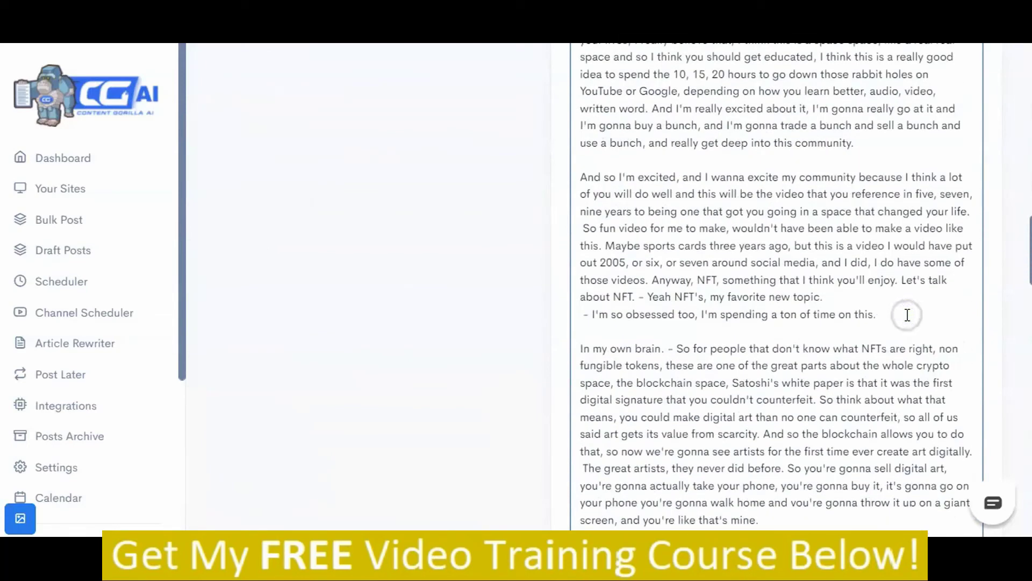
key("Return")
key("Return")
key("Return")
key("Return")
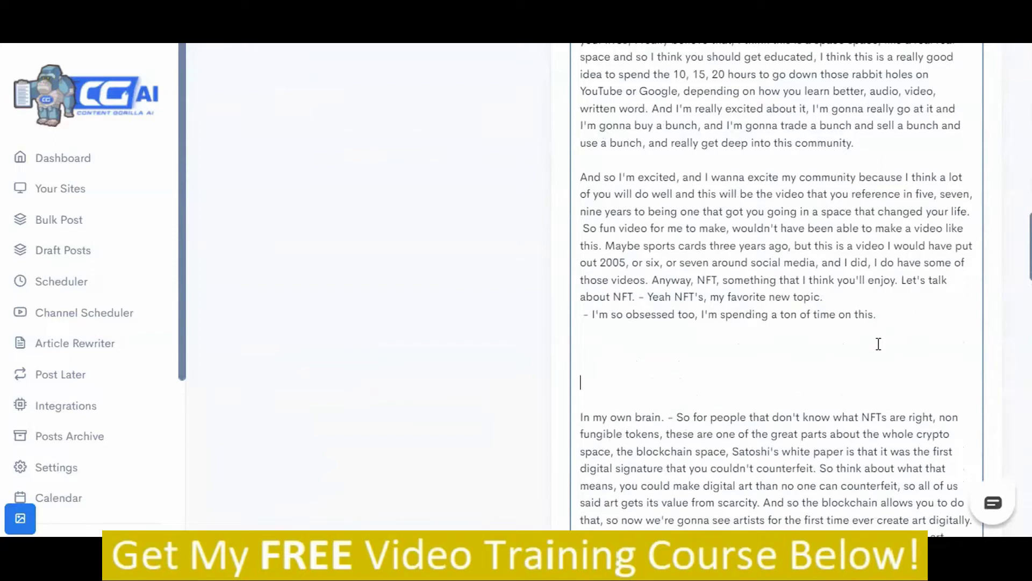
left_click(871, 367)
type("N")
type("Future of N")
type("FT")
key("ctrl+shift+Left")
key("ctrl+shift+Left")
key("ctrl+shift+Left")
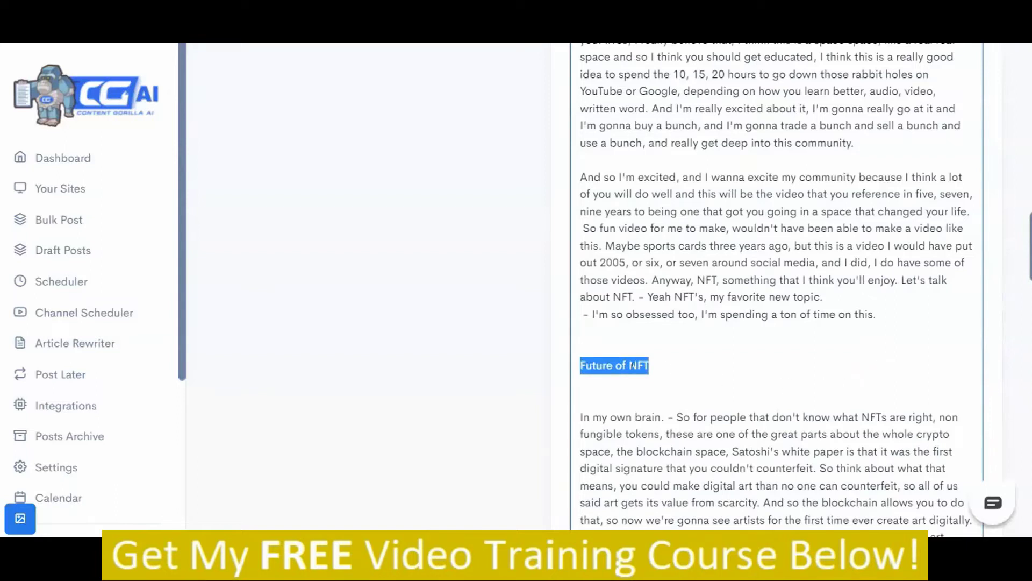
left_click(602, 365)
left_click_drag(580, 365, 680, 364)
- AI-expand 'Future of NFT' in a named person's voice and dismiss the success message
left_click(605, 398)
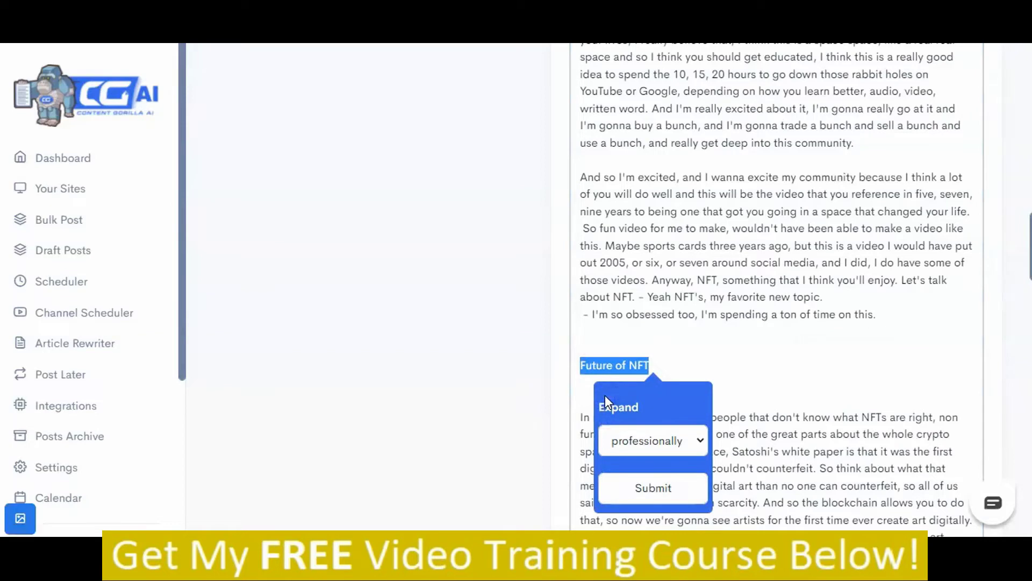
left_click(650, 441)
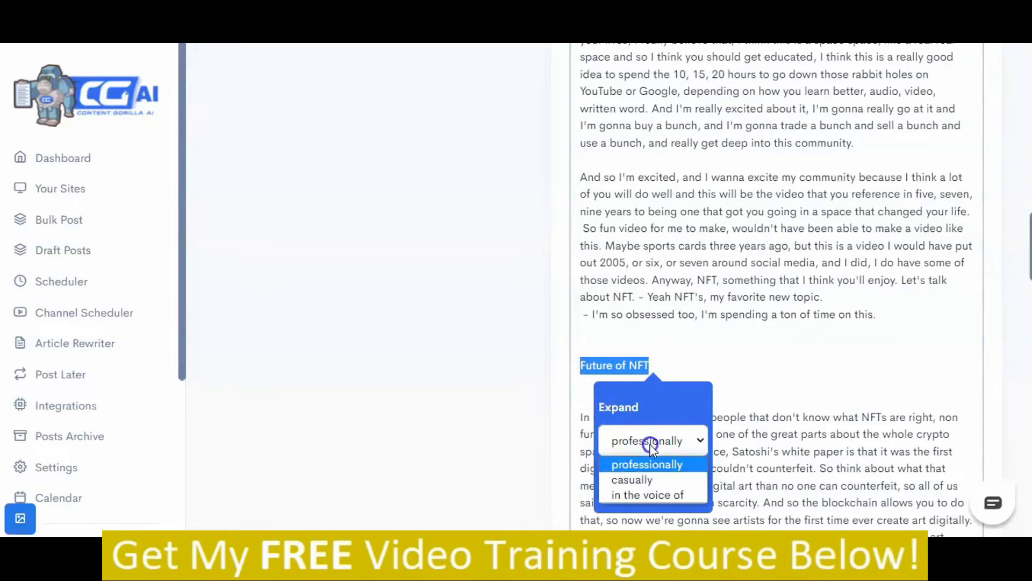
left_click(662, 494)
scroll(677, 451, "down", 2)
left_click(689, 407)
type("Will Smith")
left_click(690, 440)
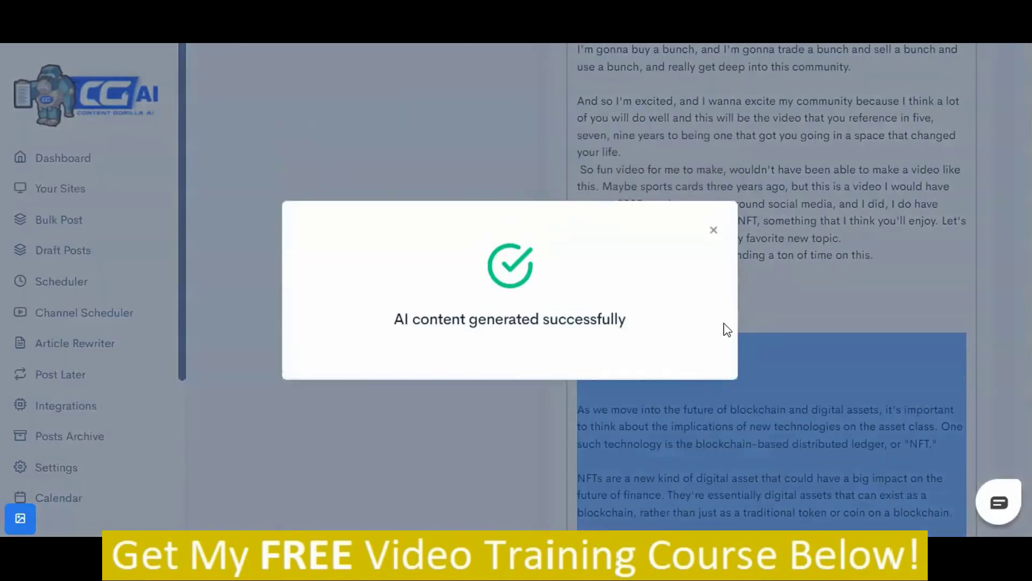
left_click(714, 229)
- Remove the empty lines above the generated Future of NFT passage
scroll(762, 341, "down", 1)
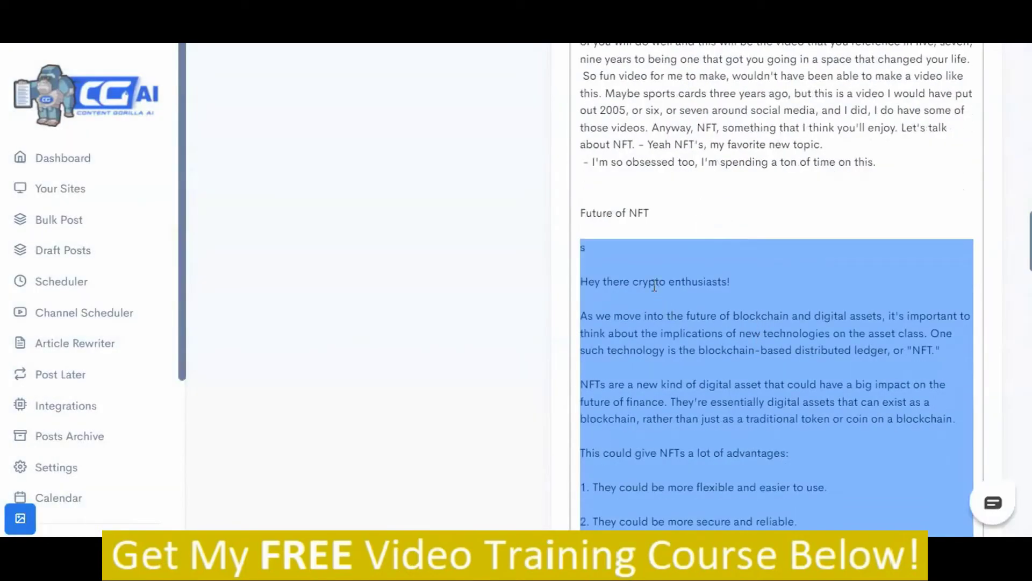
left_click(582, 245)
key("BackSpace")
key("BackSpace")
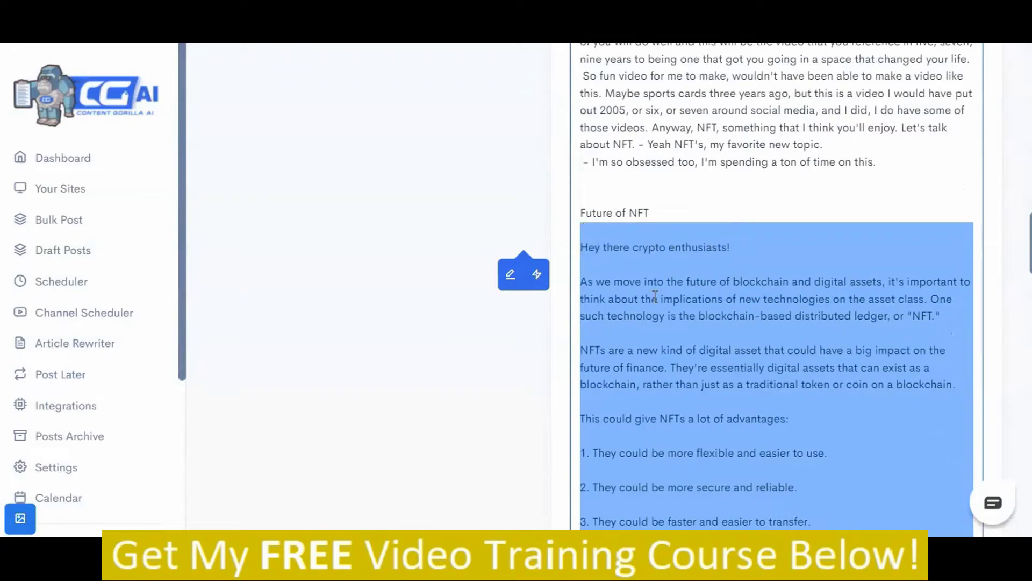
scroll(876, 244, "down", 1)
left_click(860, 211)
scroll(870, 250, "down", 1)
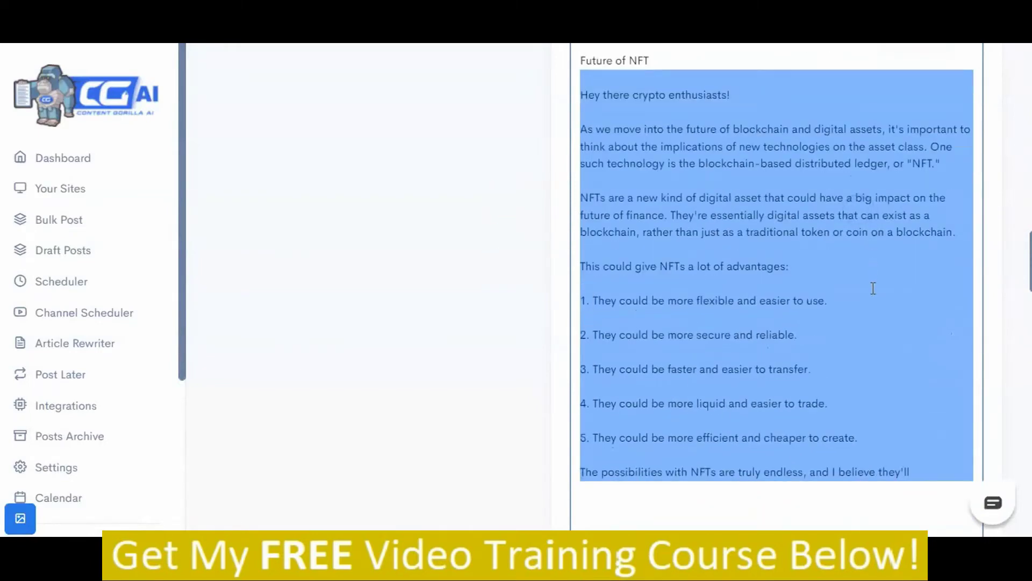
scroll(873, 290, "down", 1)
scroll(875, 300, "up", 2)
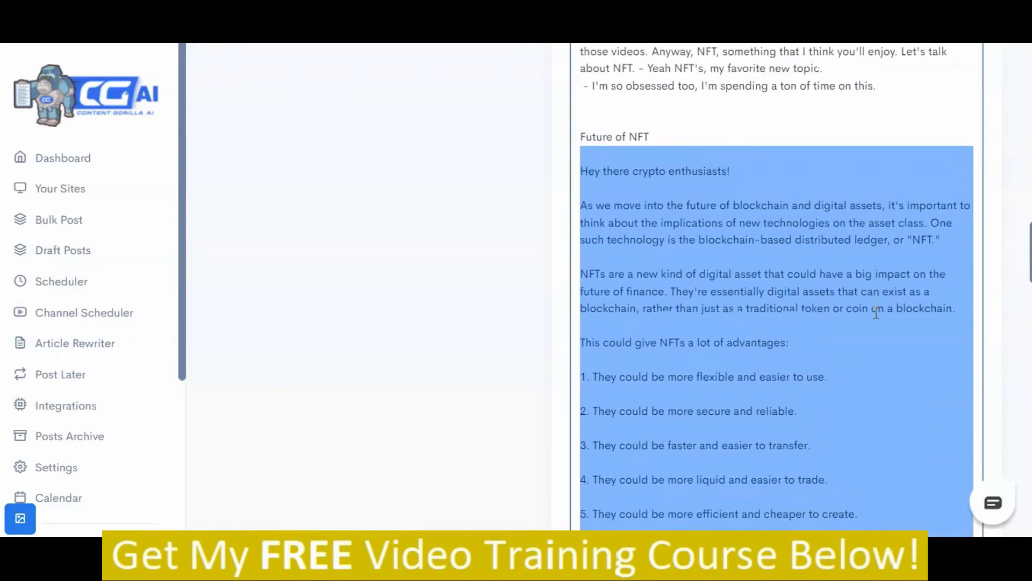
scroll(877, 307, "down", 4)
- Add a 'What is an NFT' line after the generated passage and select it
left_click(718, 286)
key("Return")
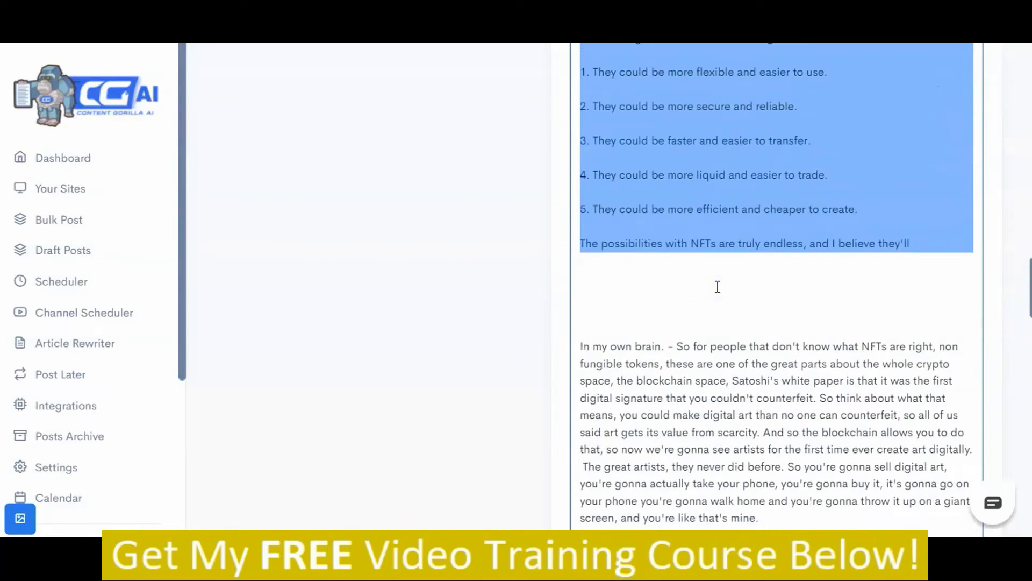
type("What is an NFT")
key("shift+Left")
key("shift+Left")
key("shift+Left")
key("shift+Left")
key("shift+Left")
key("shift+Left")
key("shift+Left")
key("shift+Left")
key("shift+Left")
key("shift+Left")
key("shift+Left")
key("shift+Left")
key("shift+Left")
key("shift+Left")
key("shift+Left")
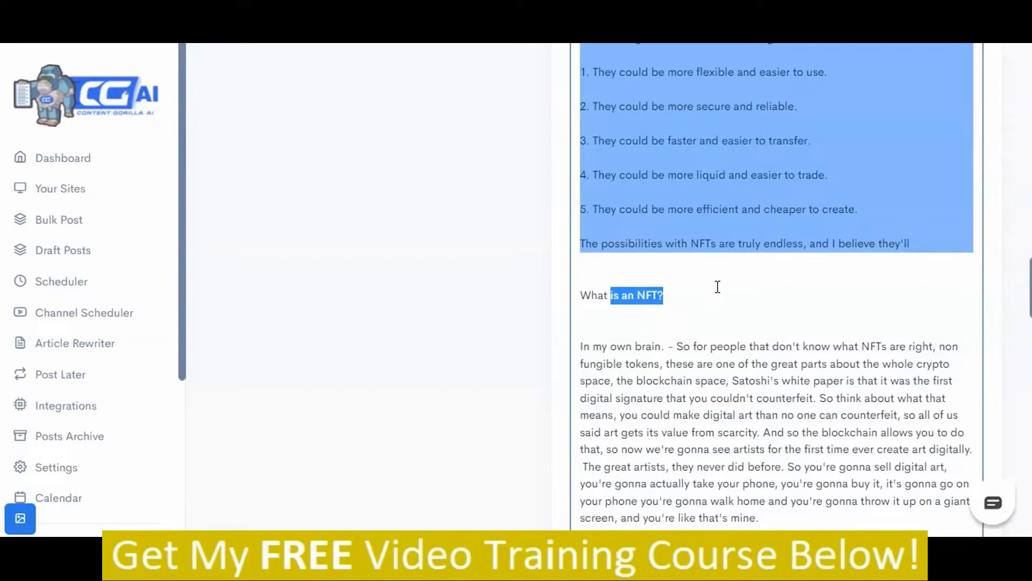
key("Left")
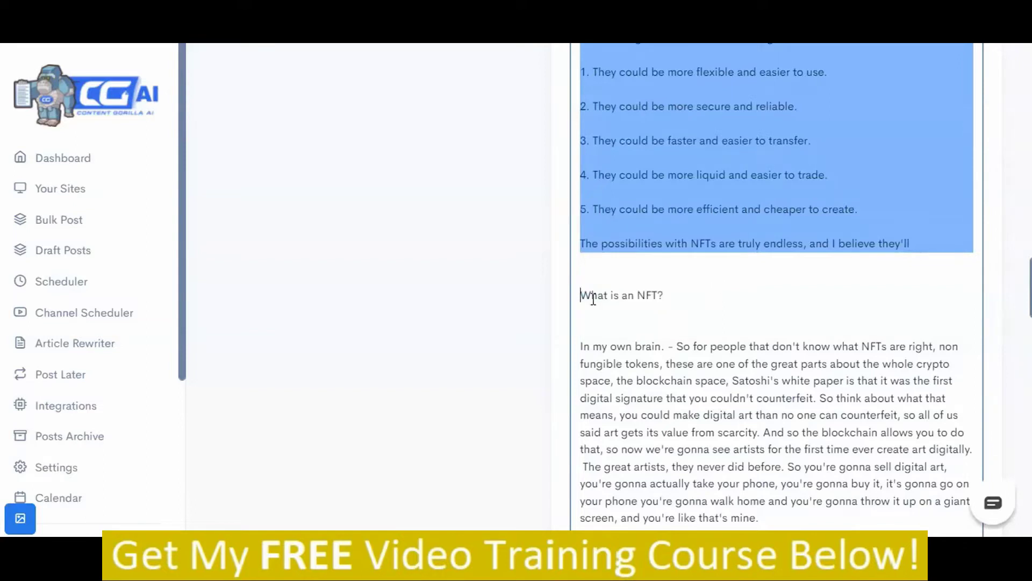
left_click_drag(581, 294, 675, 303)
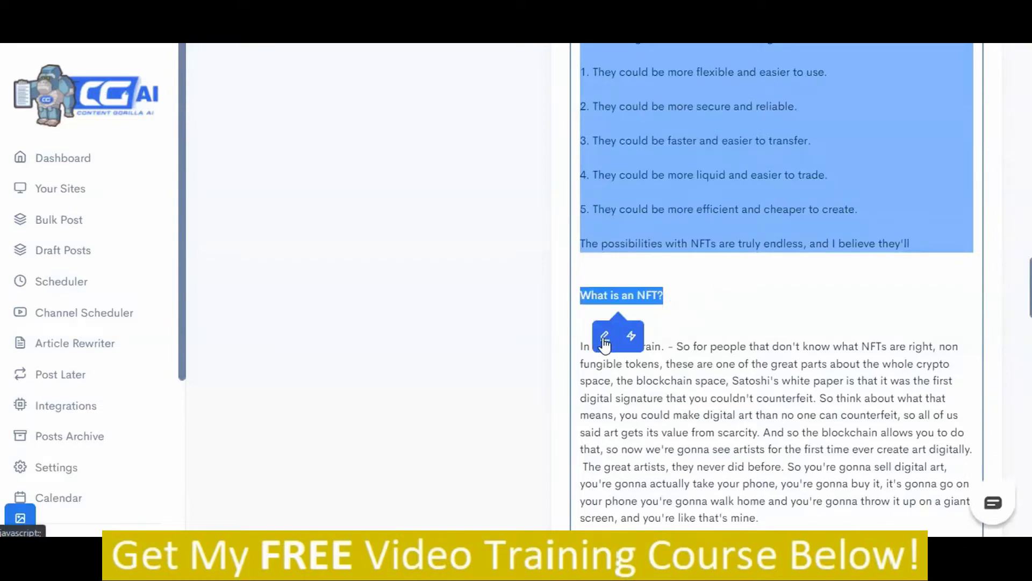
- Submit an AI expansion of the selected line in a named actor's voice
left_click(632, 336)
left_click(652, 382)
left_click(650, 433)
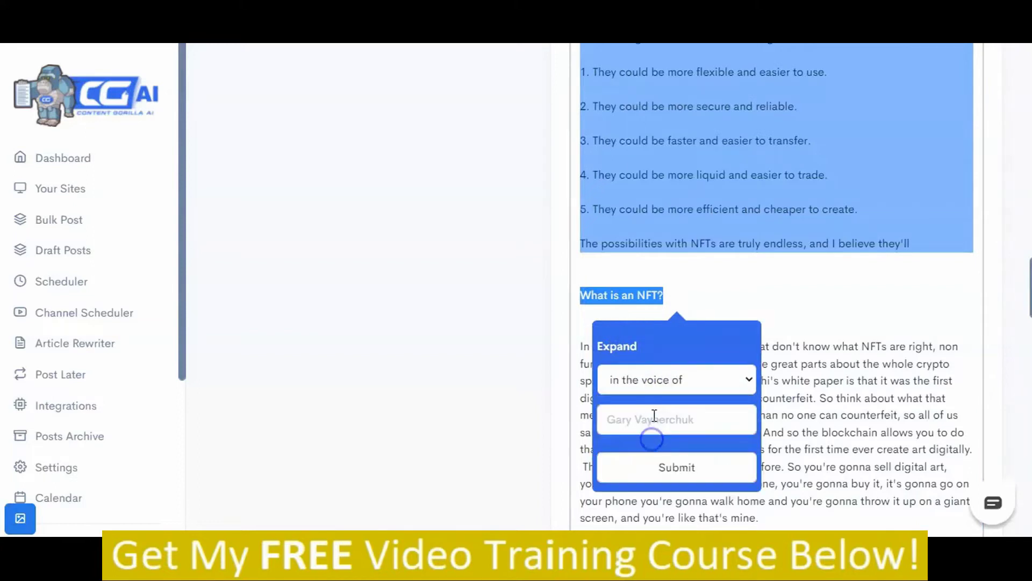
left_click(655, 416)
type("Ryabn")
key("BackSpace")
key("BackSpace")
type("nm Reynolds")
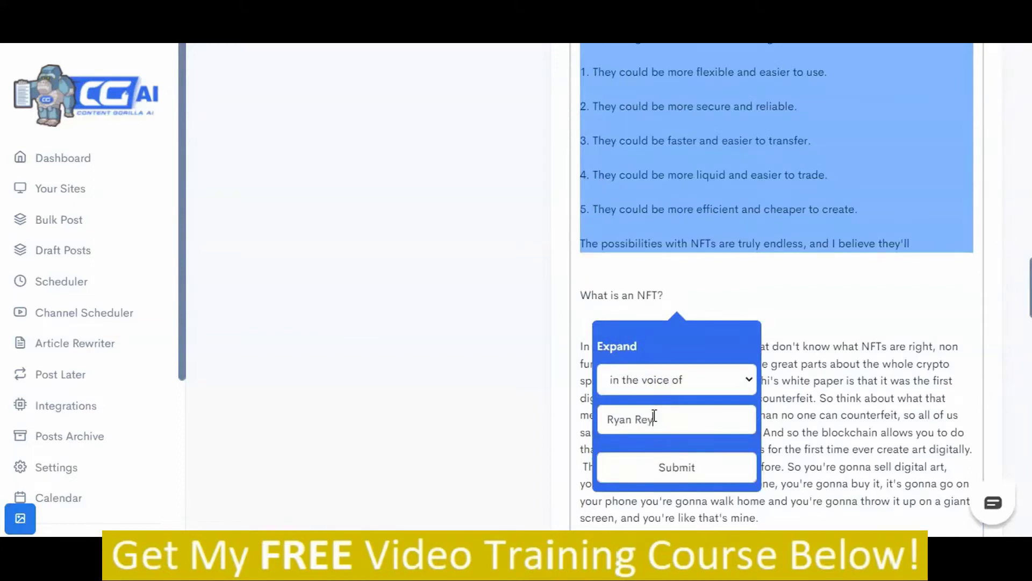
left_click(681, 467)
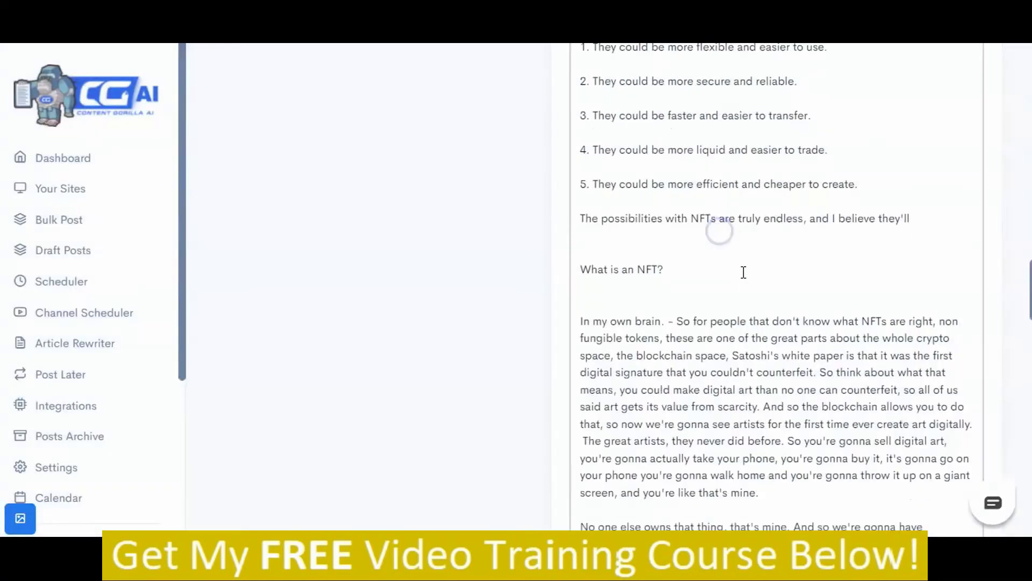
scroll(744, 271, "down", 1)
scroll(596, 205, "up", 1)
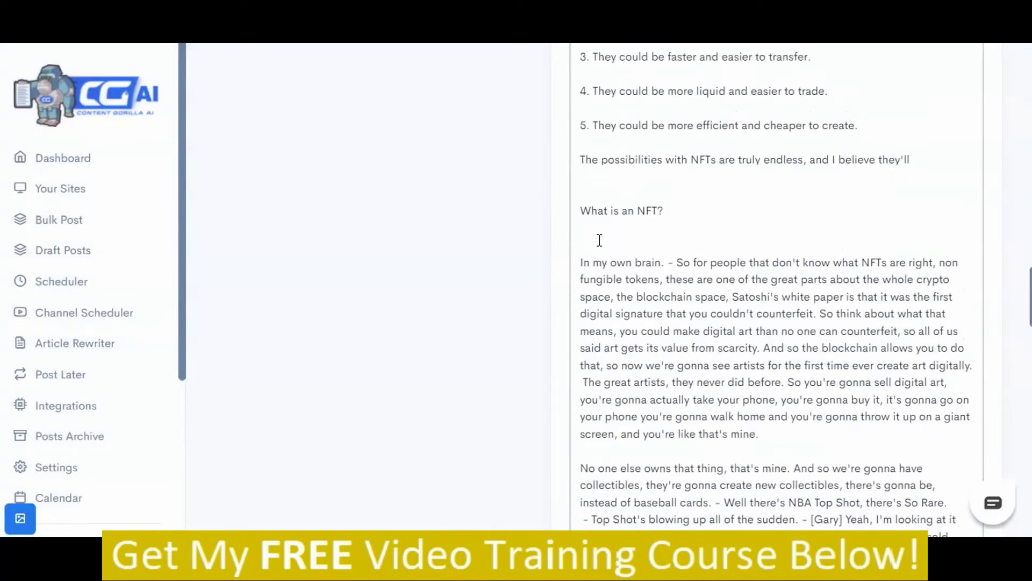
- Insert a blank line after the paragraph ending 'that's mine.'
left_click(596, 228)
left_click_drag(581, 263, 676, 266)
left_click(678, 268)
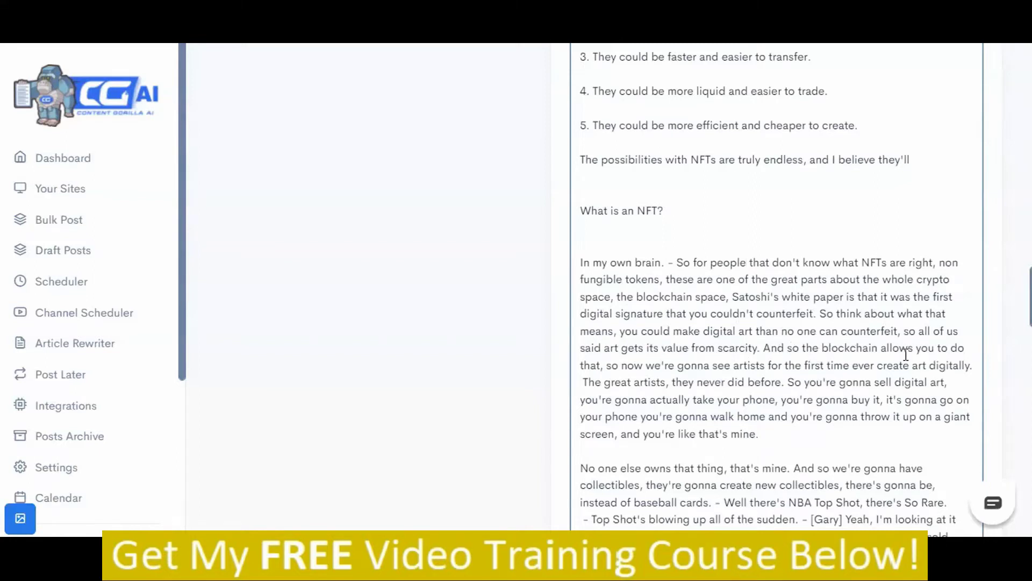
scroll(662, 368, "down", 1)
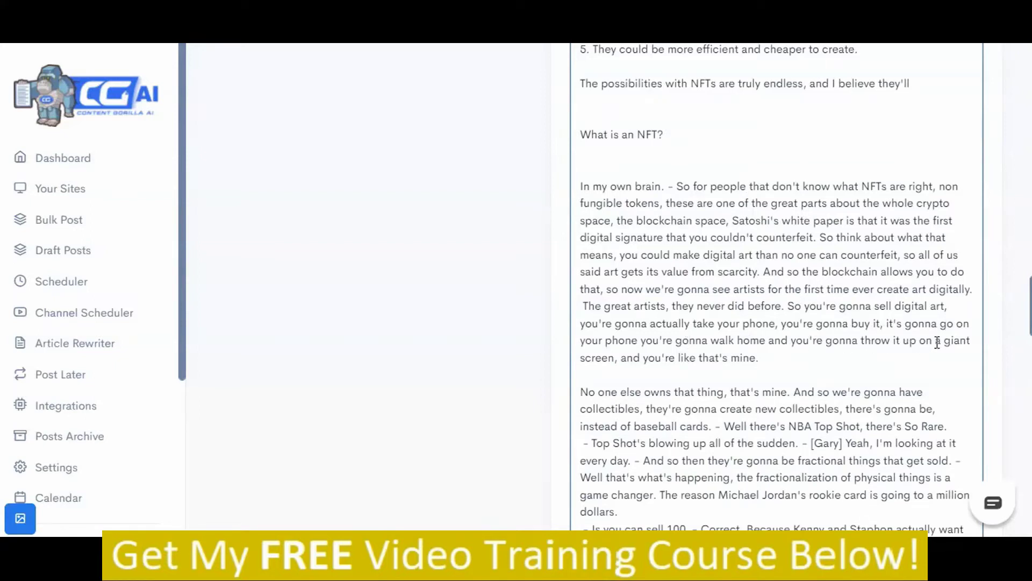
left_click(802, 355)
key("Return")
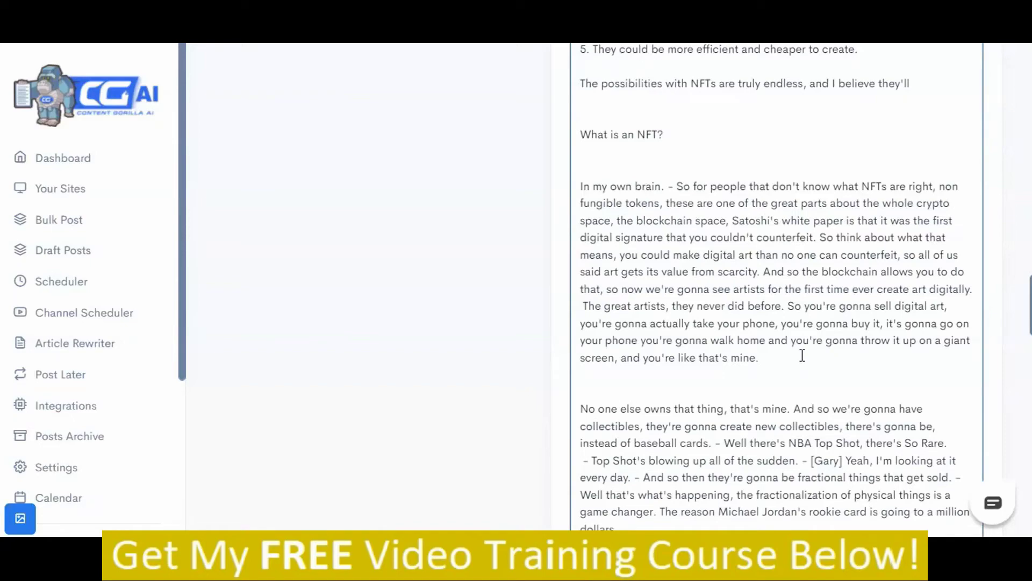
- Make the second 'What is an NFT?' line an H1 heading above the transcript passage
scroll(802, 356, "down", 15)
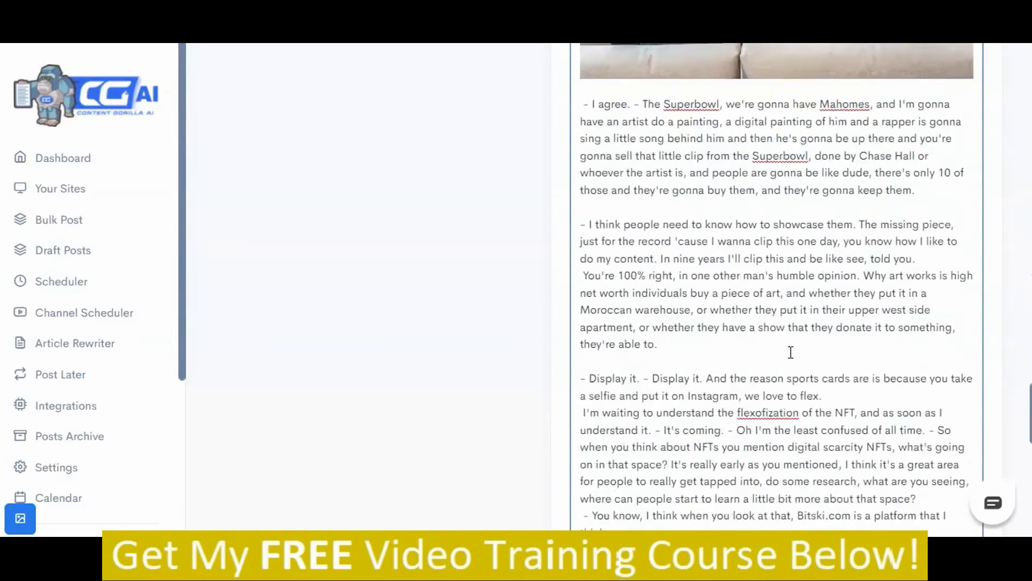
scroll(791, 351, "down", 20)
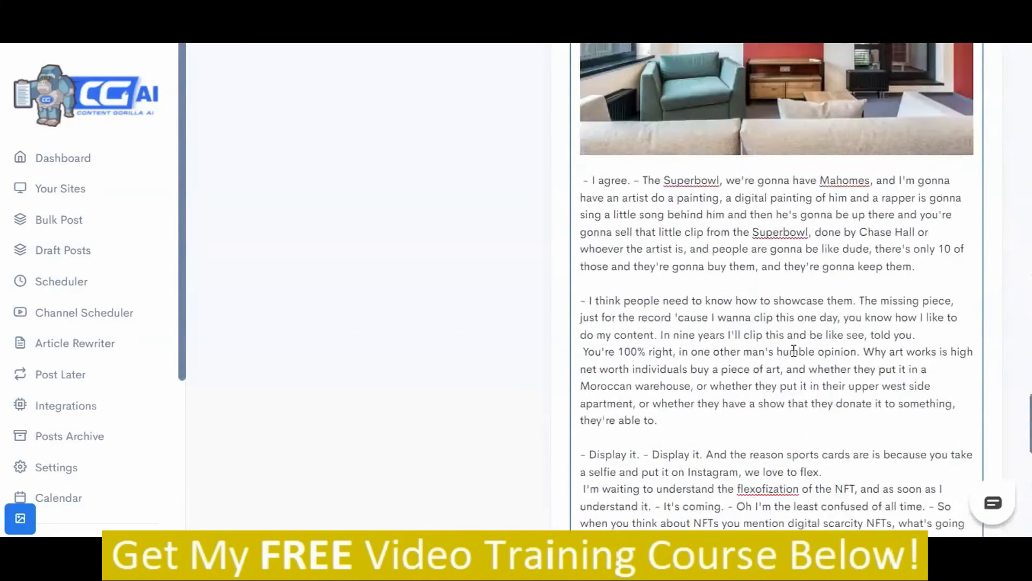
scroll(793, 351, "up", 5)
scroll(795, 351, "up", 20)
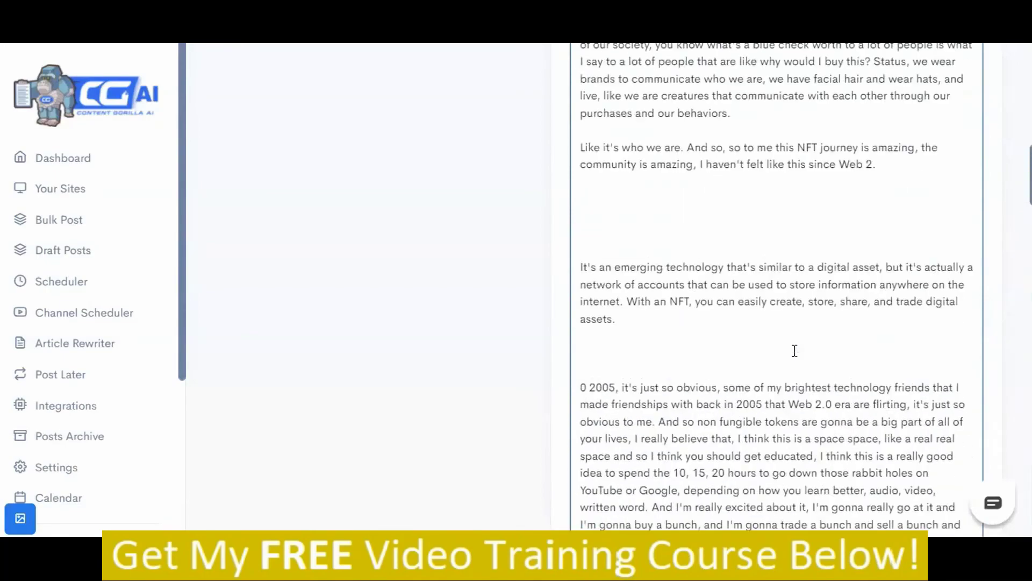
scroll(795, 352, "up", 5)
scroll(795, 351, "down", 20)
left_click_drag(715, 317, 572, 317)
scroll(692, 334, "down", 10)
scroll(692, 334, "up", 15)
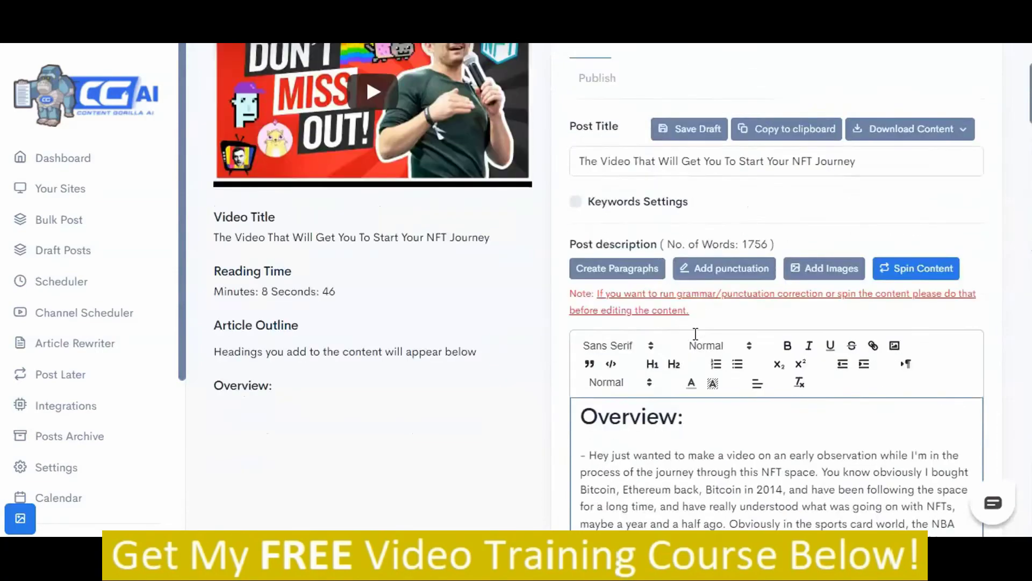
scroll(692, 328, "down", 3)
scroll(692, 324, "up", 2)
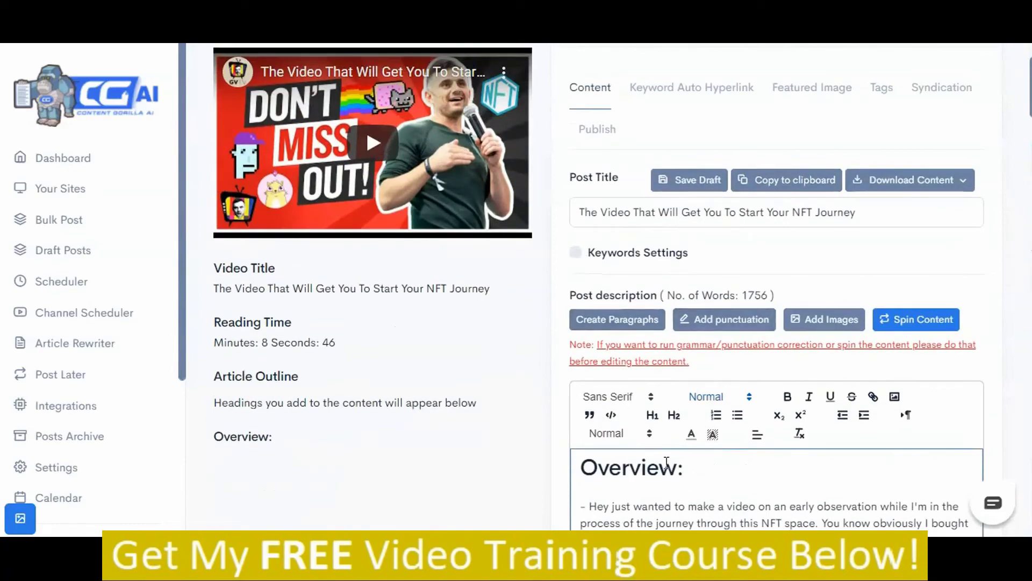
left_click(652, 415)
scroll(751, 439, "down", 10)
scroll(751, 433, "up", 6)
scroll(751, 431, "up", 3)
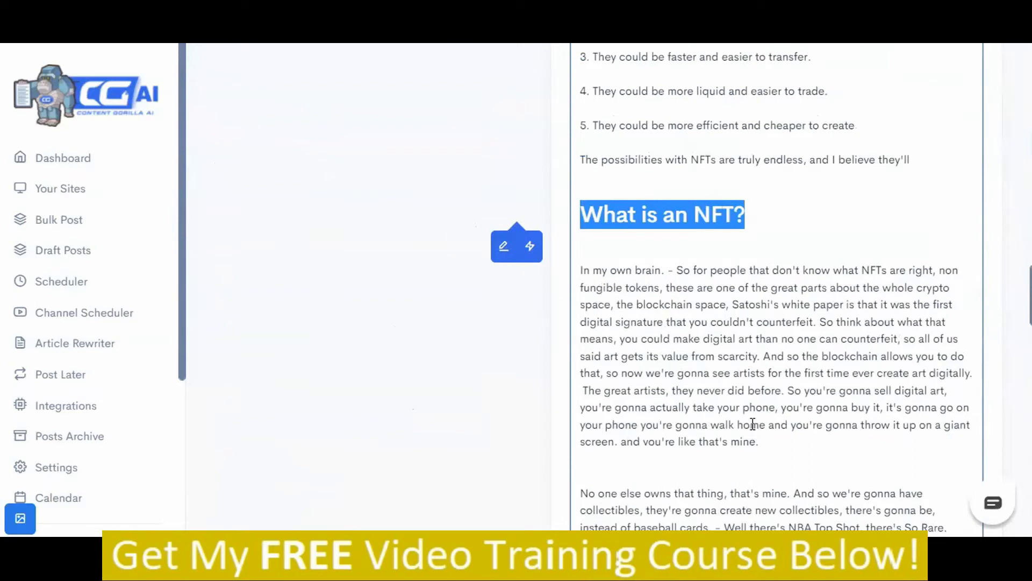
left_click(707, 252)
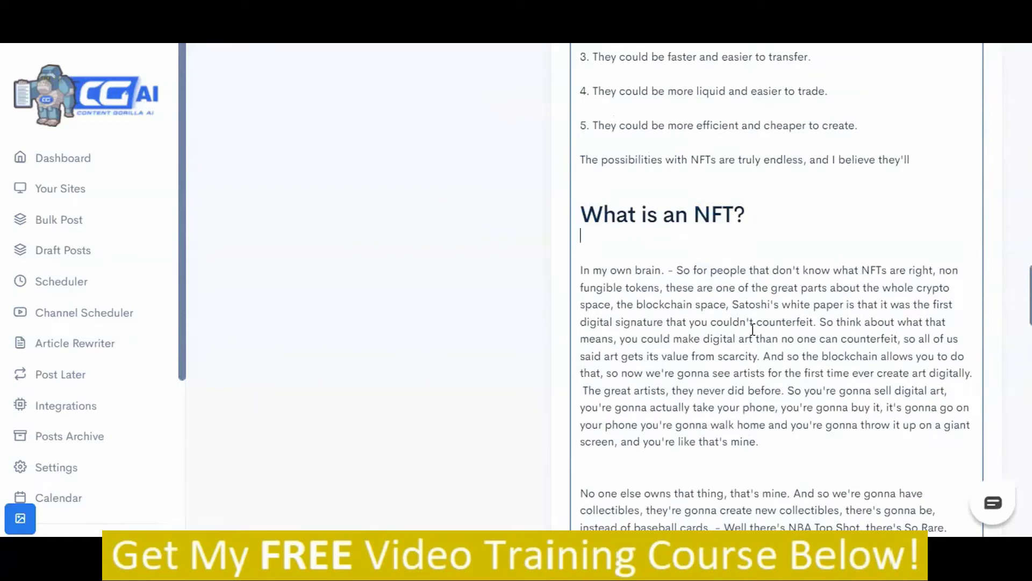
scroll(753, 329, "up", 10)
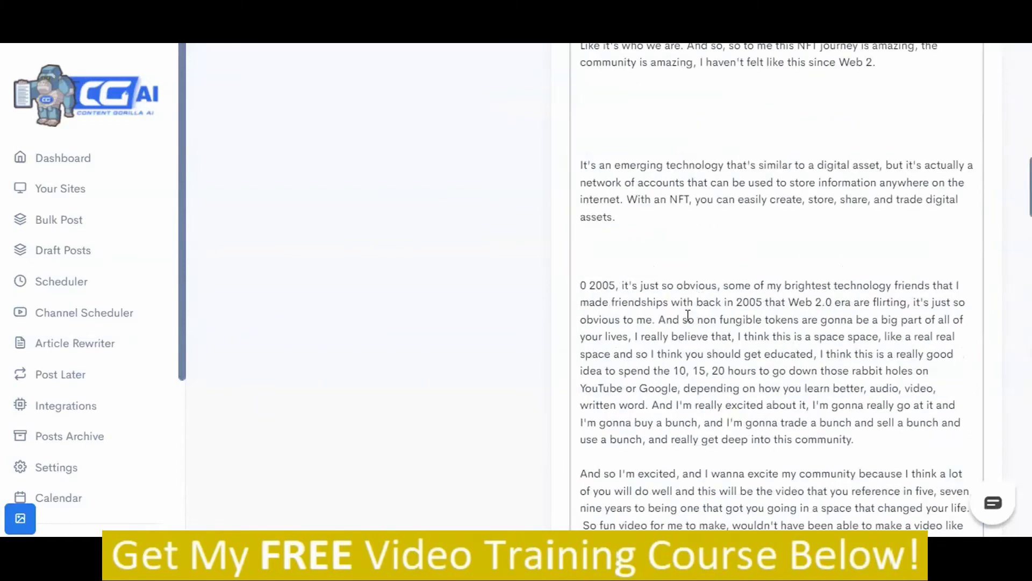
scroll(689, 313, "up", 8)
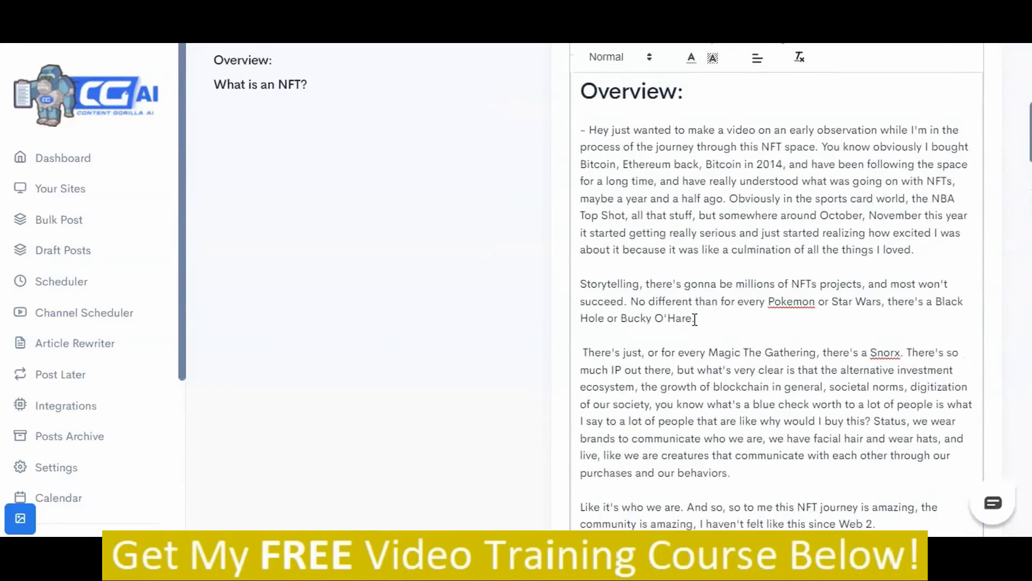
scroll(694, 320, "up", 4)
scroll(695, 320, "down", 6)
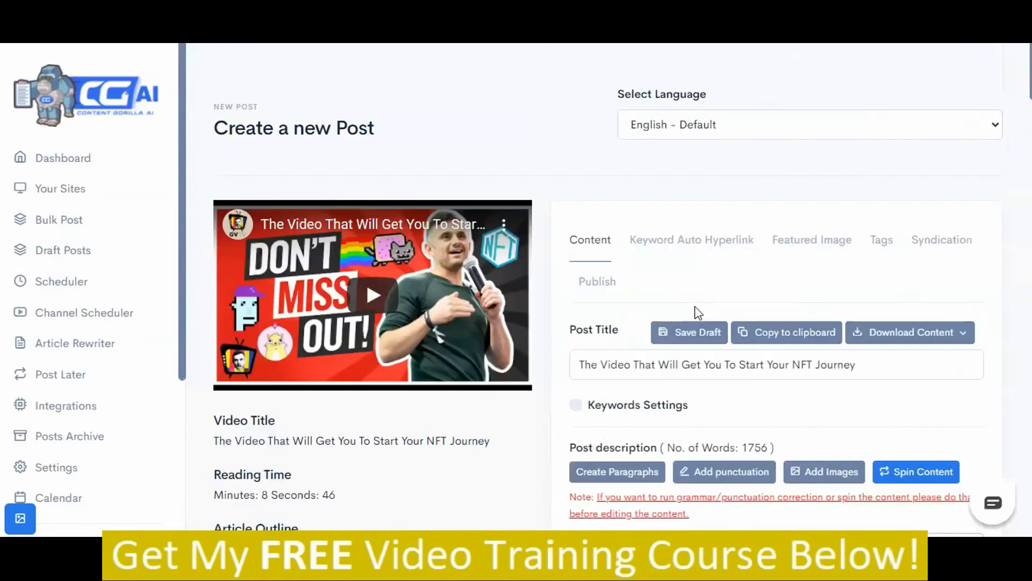
scroll(694, 306, "down", 5)
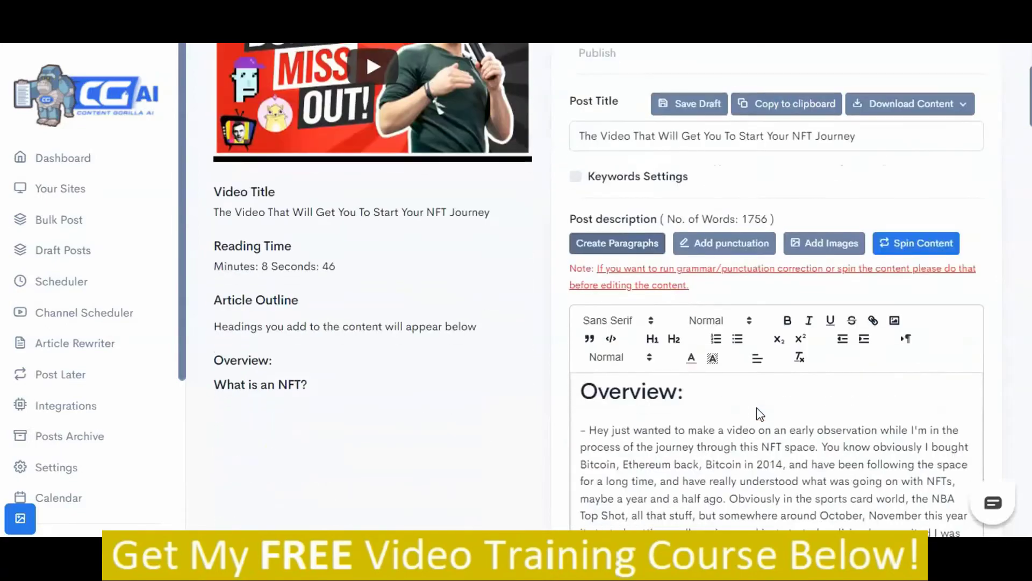
scroll(760, 414, "up", 3)
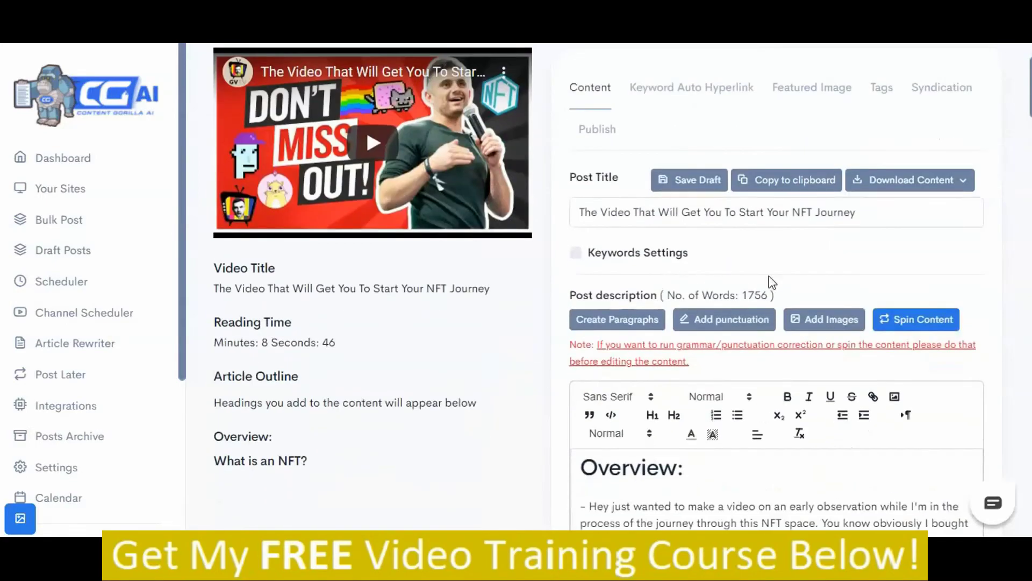
scroll(761, 317, "down", 3)
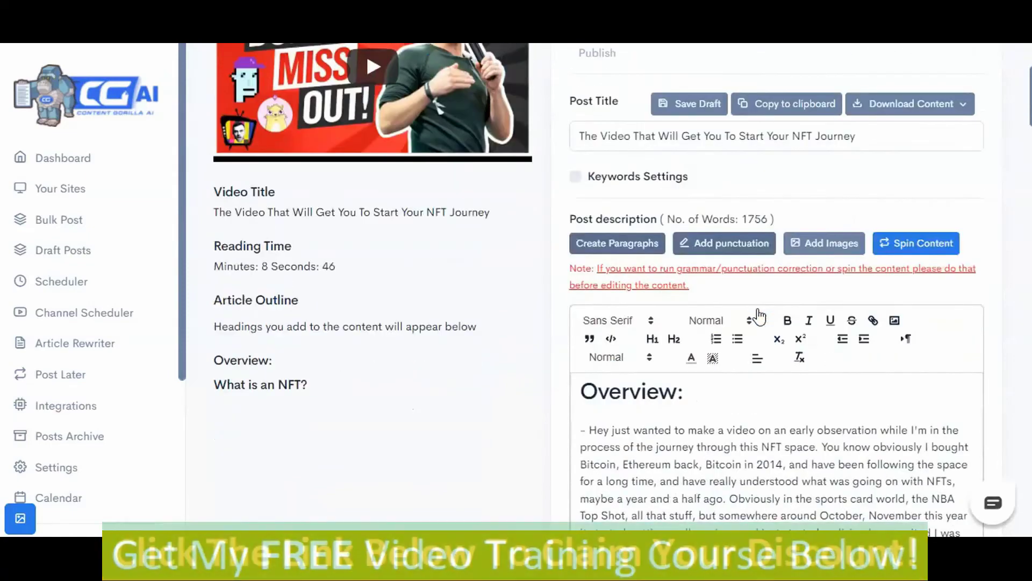
scroll(761, 315, "down", 3)
scroll(761, 316, "up", 2)
scroll(760, 316, "down", 4)
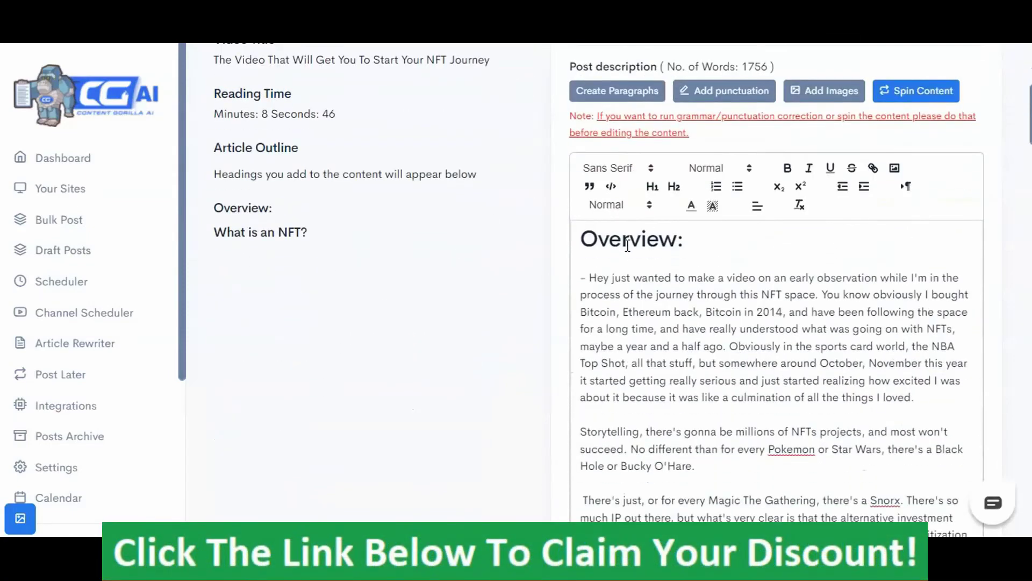
scroll(629, 248, "down", 4)
scroll(683, 323, "up", 5)
scroll(714, 392, "up", 2)
scroll(733, 329, "down", 4)
scroll(753, 322, "up", 5)
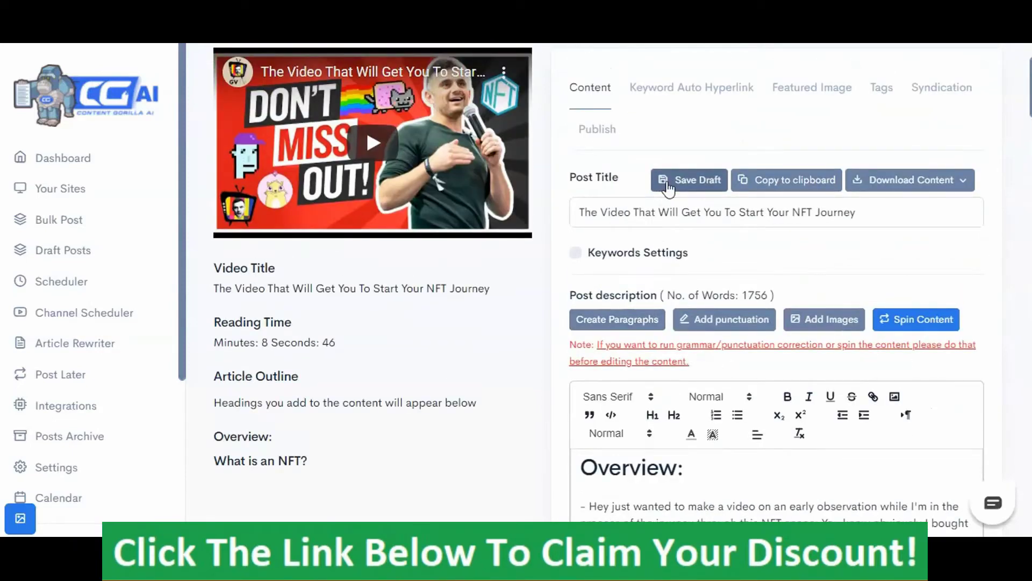
scroll(746, 340, "down", 2)
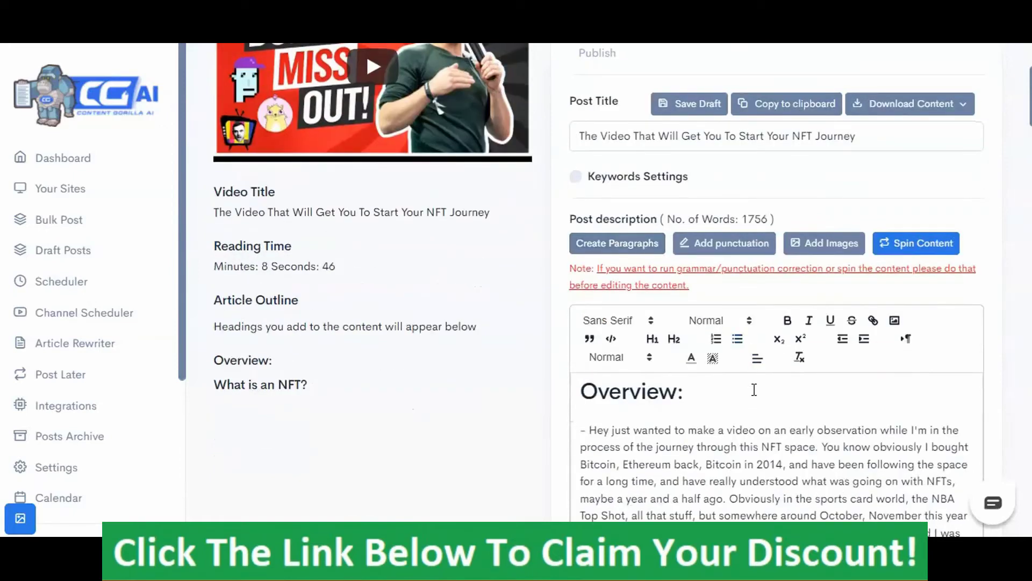
scroll(758, 369, "up", 2)
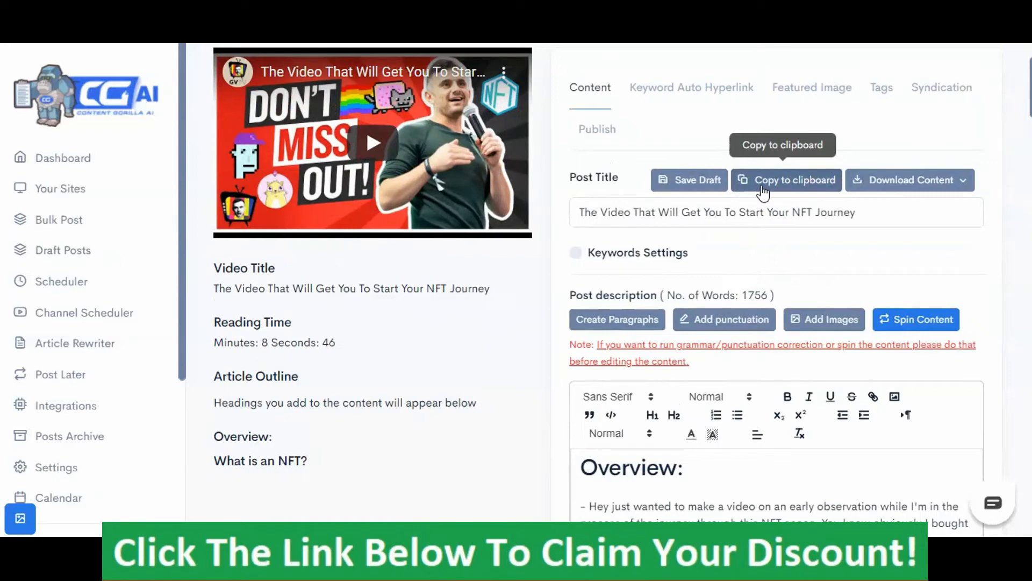
left_click(889, 180)
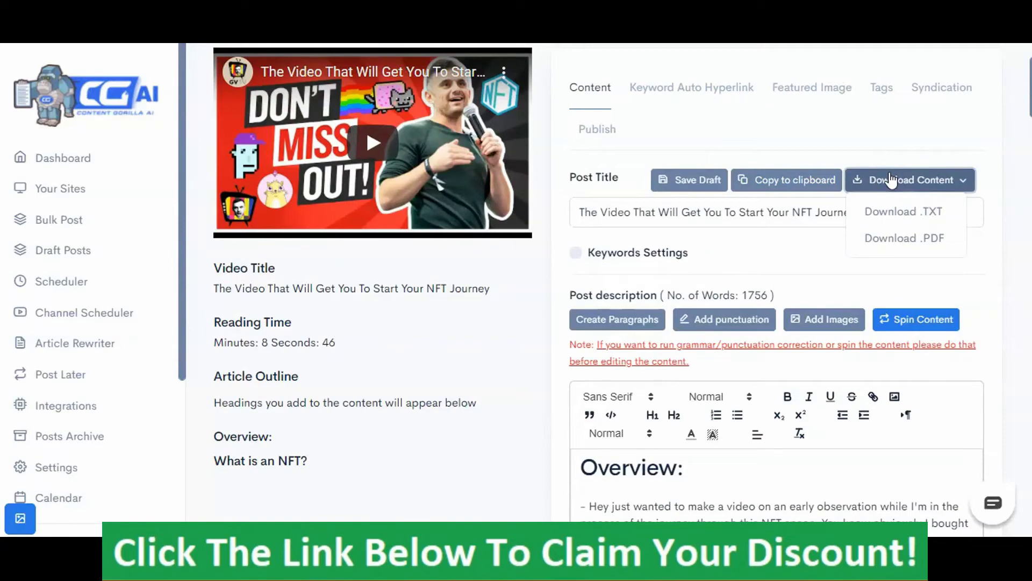
scroll(860, 226, "down", 2)
- Drop the phone-in-hand photo from Add Images below the Overview's first paragraph
left_click(831, 248)
left_click_drag(151, 349, 646, 274)
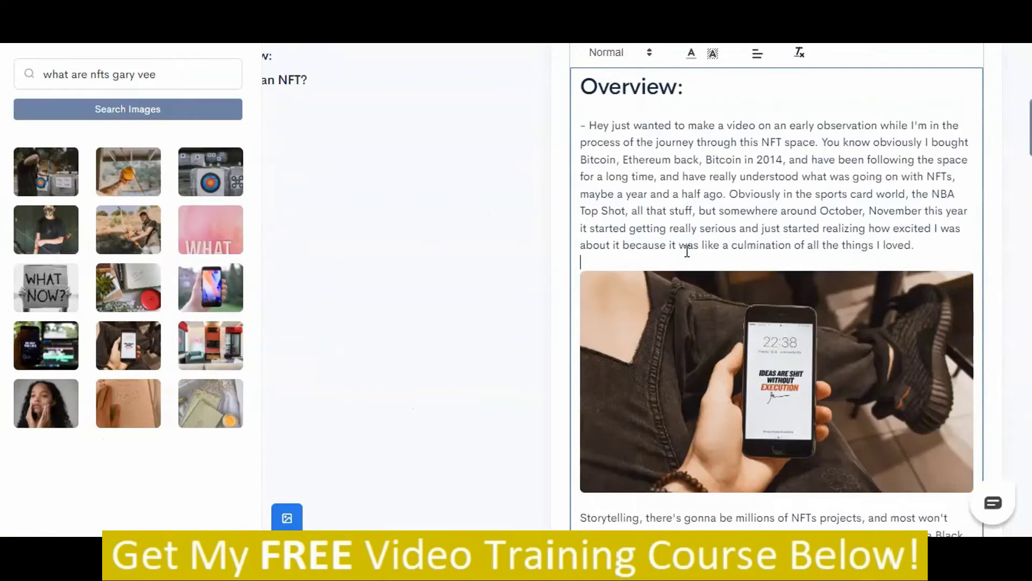
scroll(770, 347, "down", 3)
left_click(772, 347)
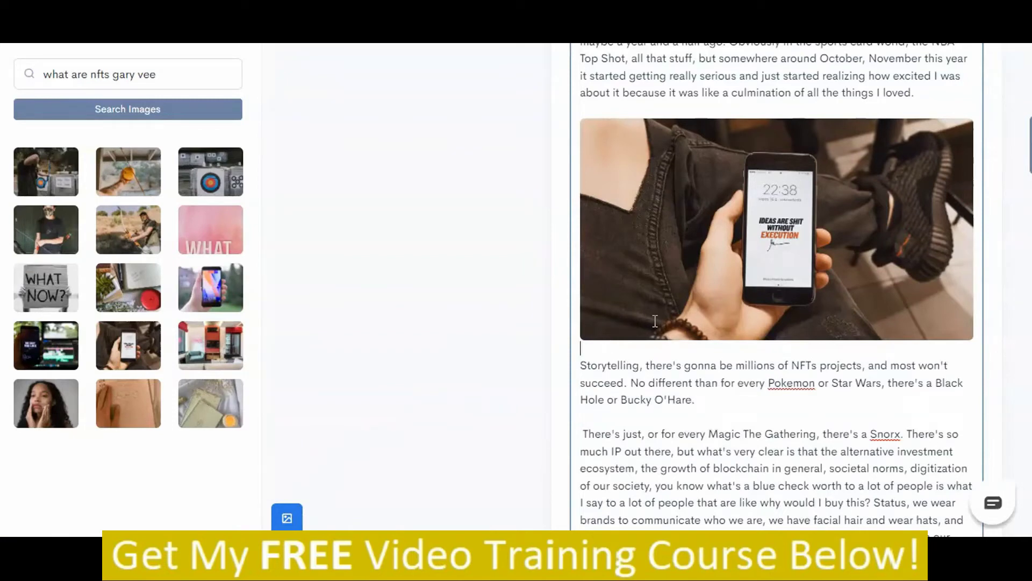
left_click(778, 240)
scroll(798, 350, "up", 5)
scroll(798, 371, "up", 6)
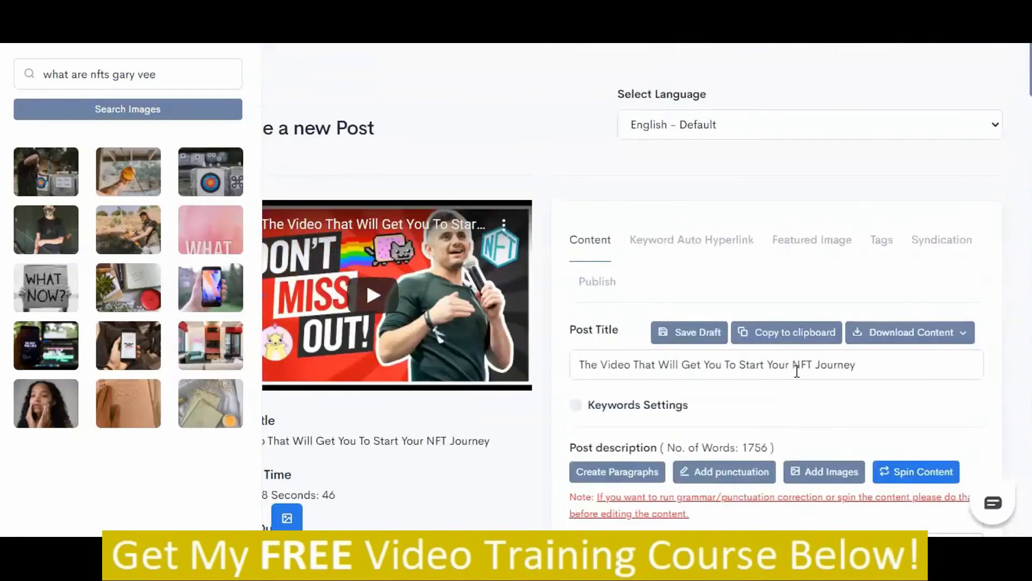
scroll(798, 371, "down", 2)
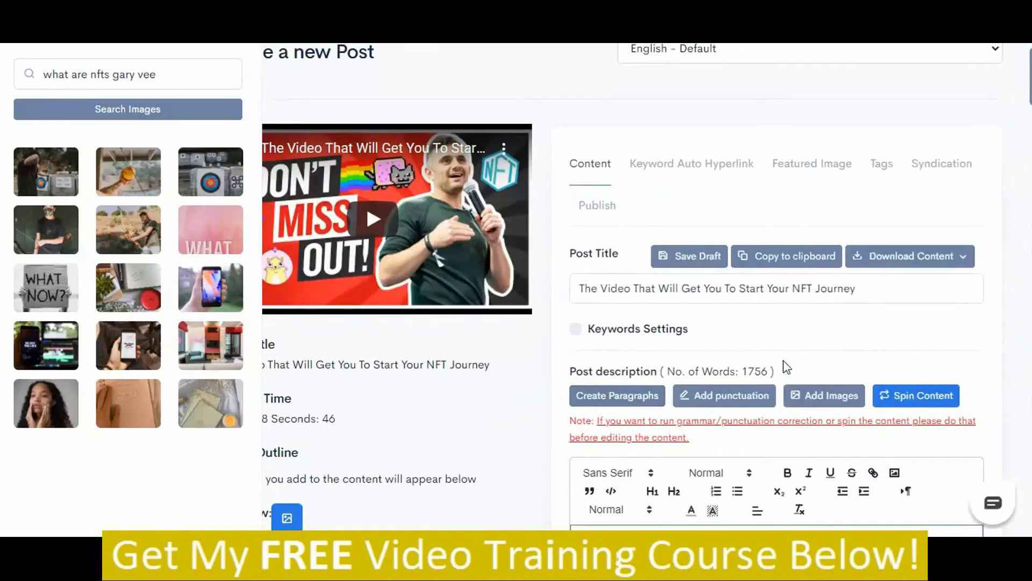
- Close the image search and review the Keyword Auto Hyperlink and Featured Image settings
left_click(287, 516)
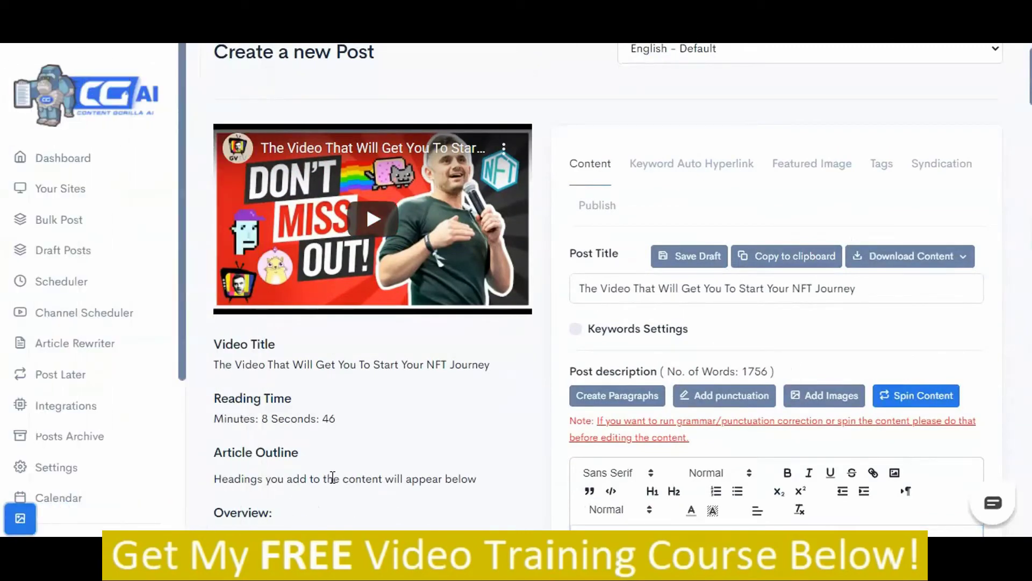
left_click(659, 168)
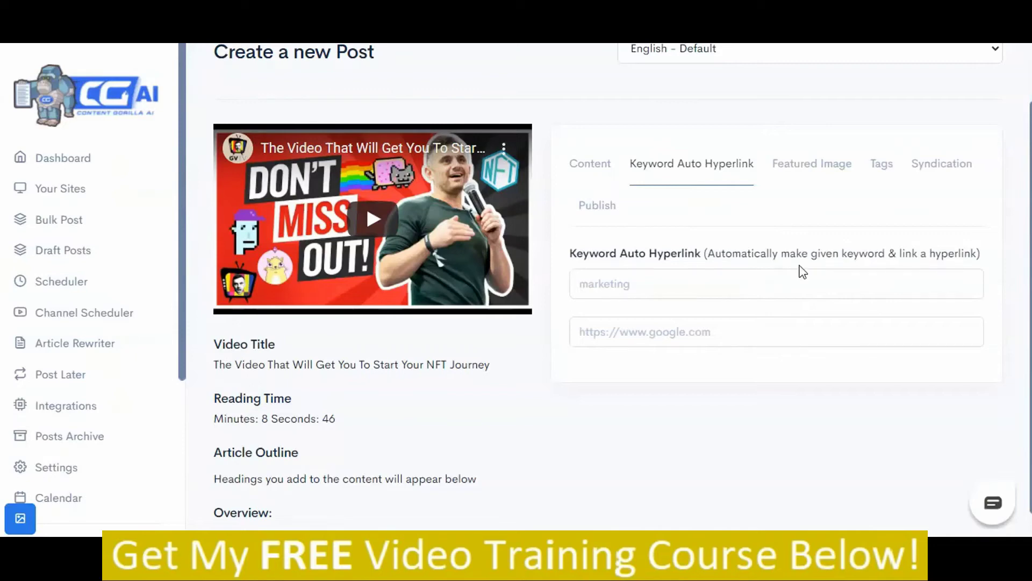
left_click(785, 153)
scroll(813, 235, "down", 2)
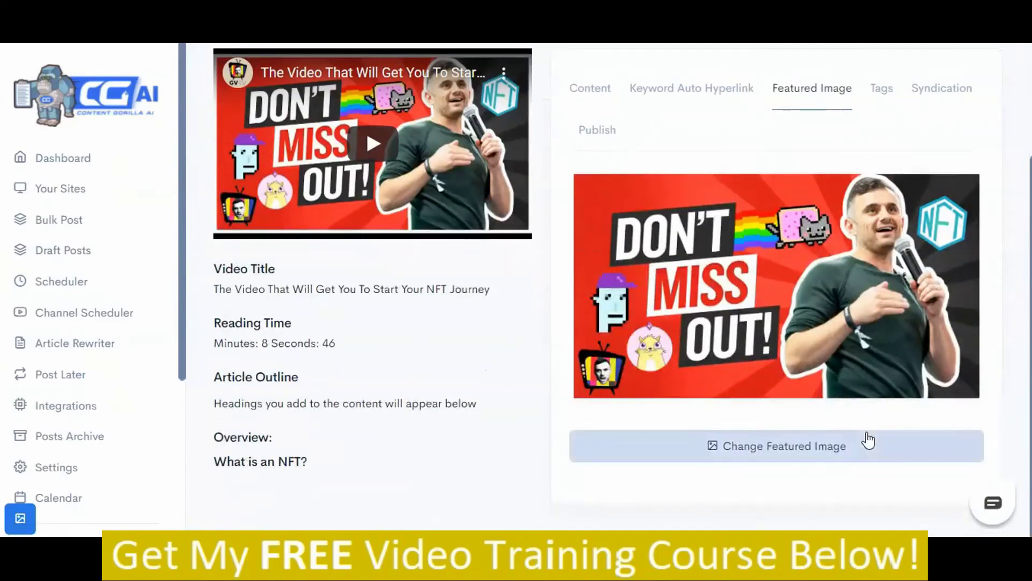
scroll(690, 263, "up", 2)
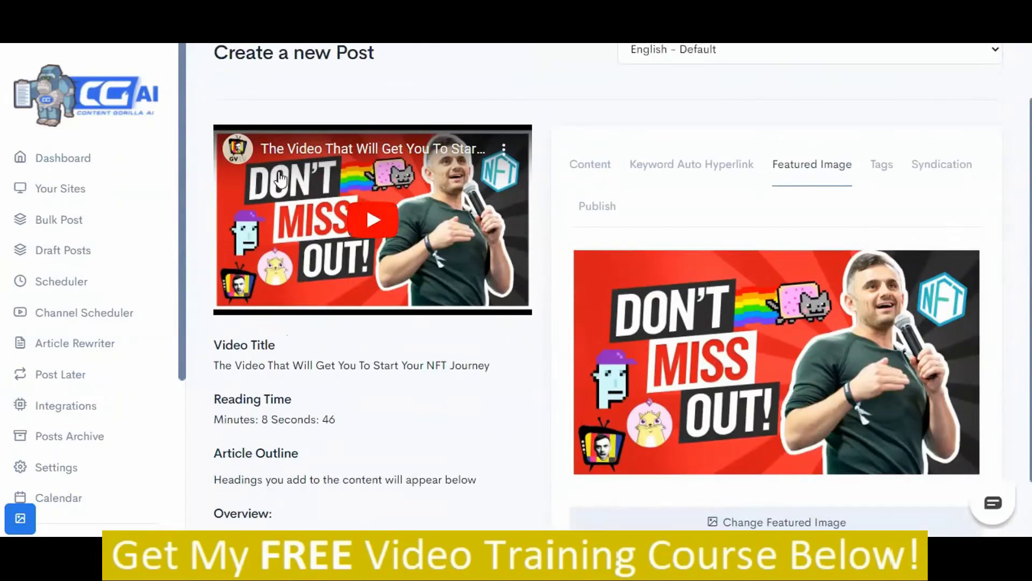
- Show the post's four comma-separated Post Tags and focus them for editing
left_click(885, 172)
scroll(873, 252, "down", 1)
left_click(902, 267)
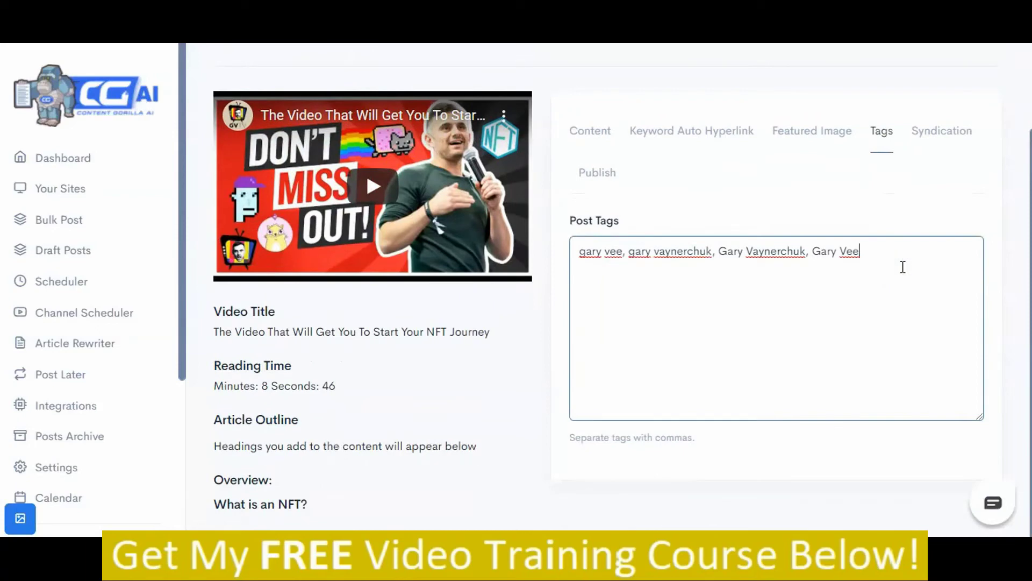
- Enable syndication to Entrepreneurs Junction, Doggie Army and Content Marketing Tips & Tricks
left_click(928, 146)
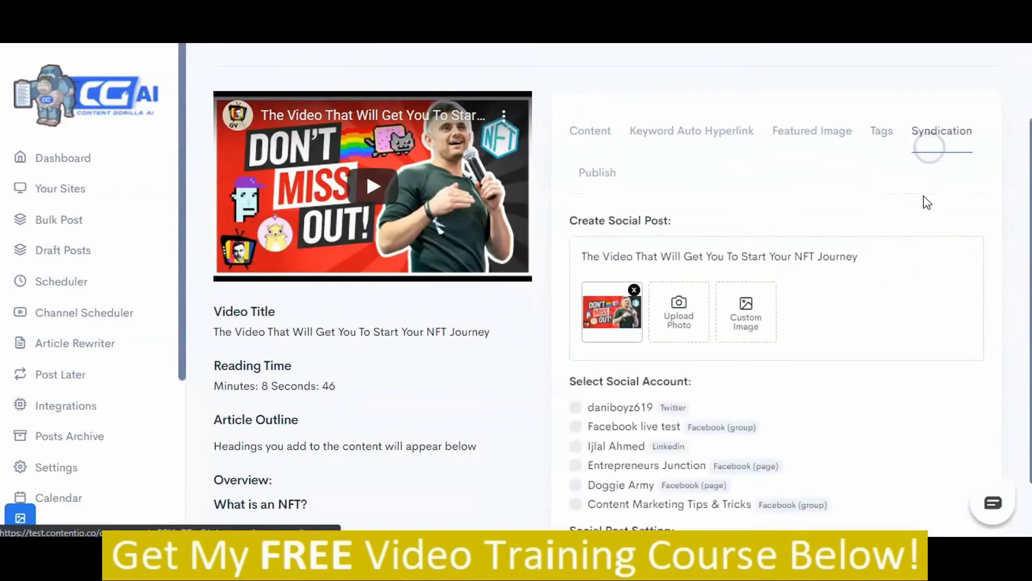
scroll(924, 203, "down", 1)
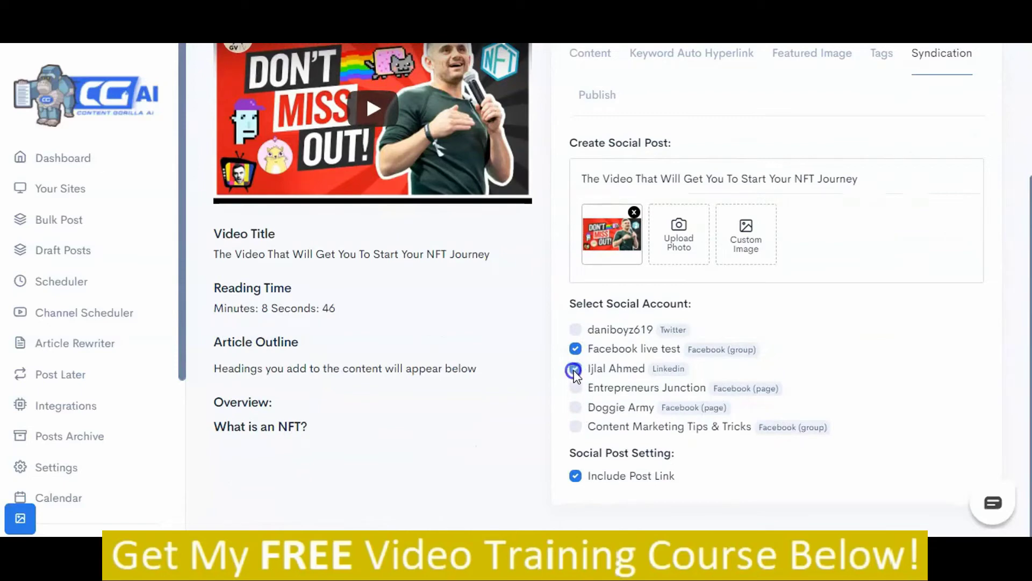
left_click(575, 388)
left_click(576, 407)
left_click(575, 426)
scroll(752, 475, "up", 3)
left_click(601, 250)
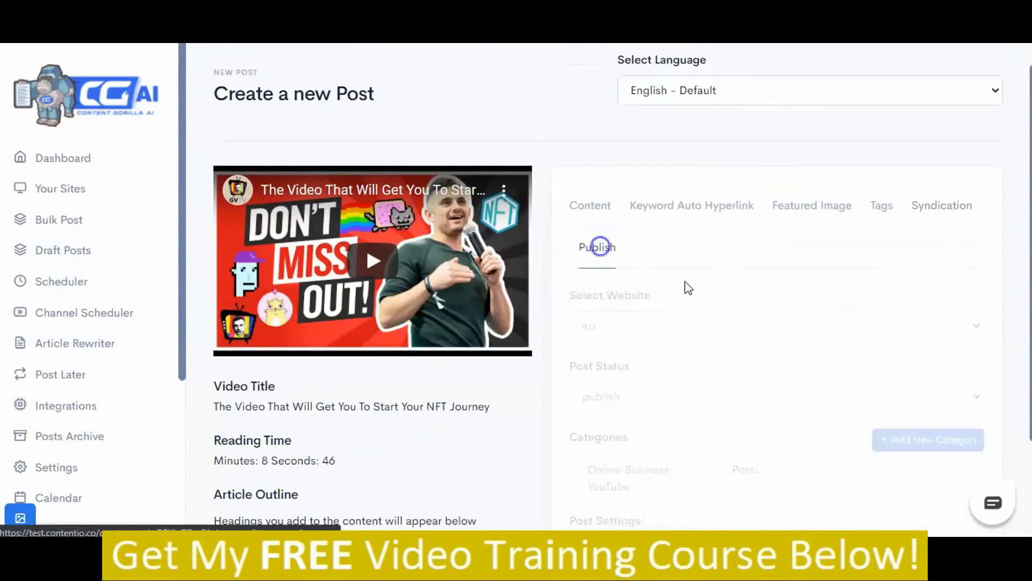
- Publish the NFT post to the Impressive Contetn website with the Blogging category ticked
scroll(707, 295, "down", 3)
left_click(708, 196)
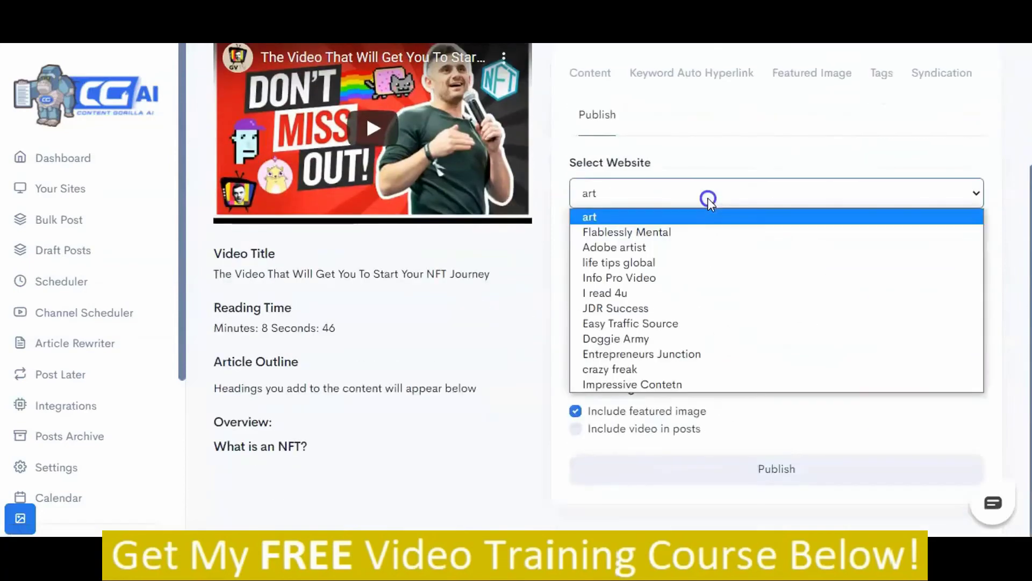
left_click(725, 383)
scroll(735, 366, "up", 1)
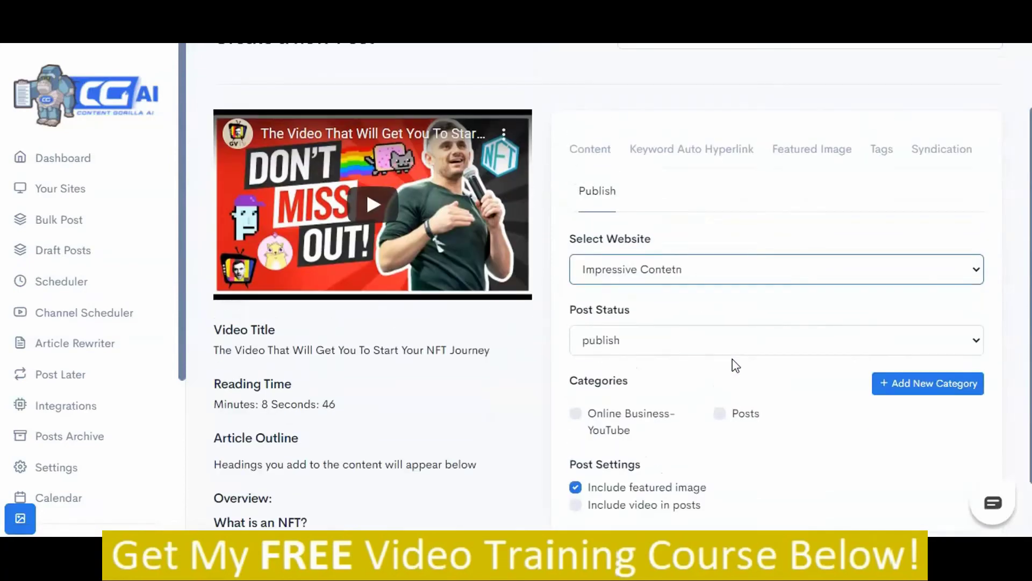
scroll(737, 362, "down", 1)
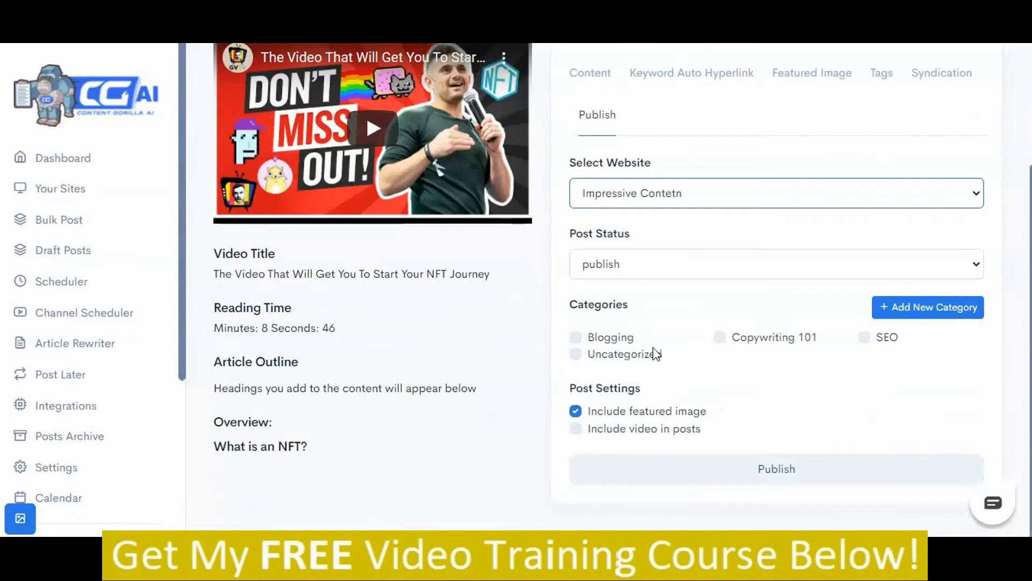
left_click(576, 338)
left_click(794, 476)
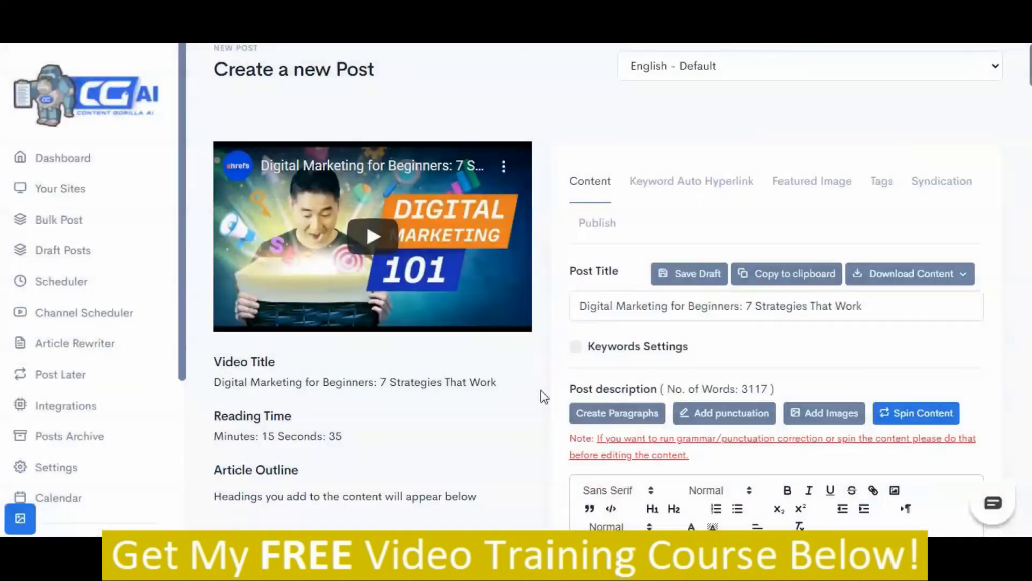
- Insert a blank line after 'niche.' in the Digital Marketing for Beginners post
scroll(544, 396, "down", 2)
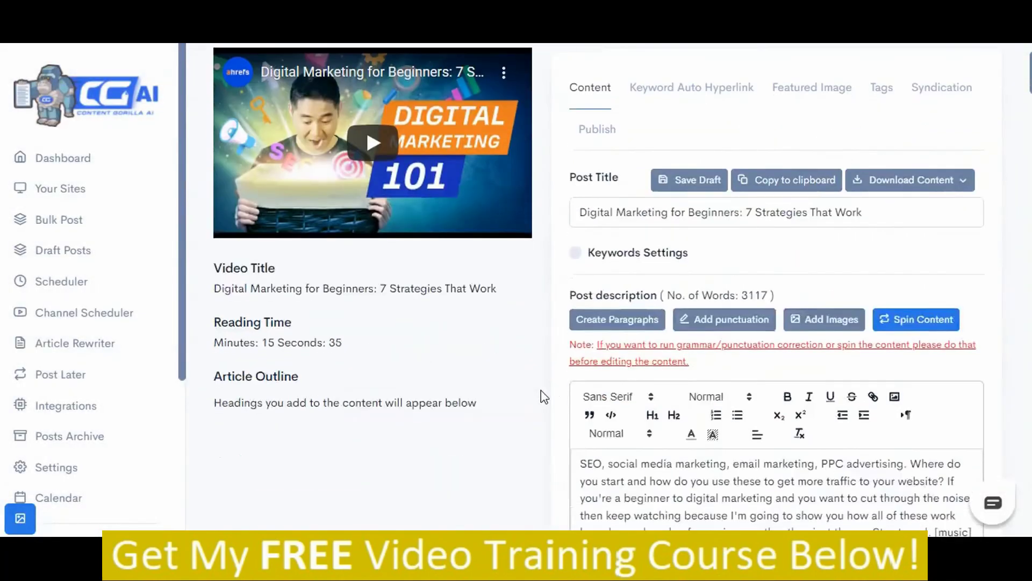
scroll(545, 396, "down", 5)
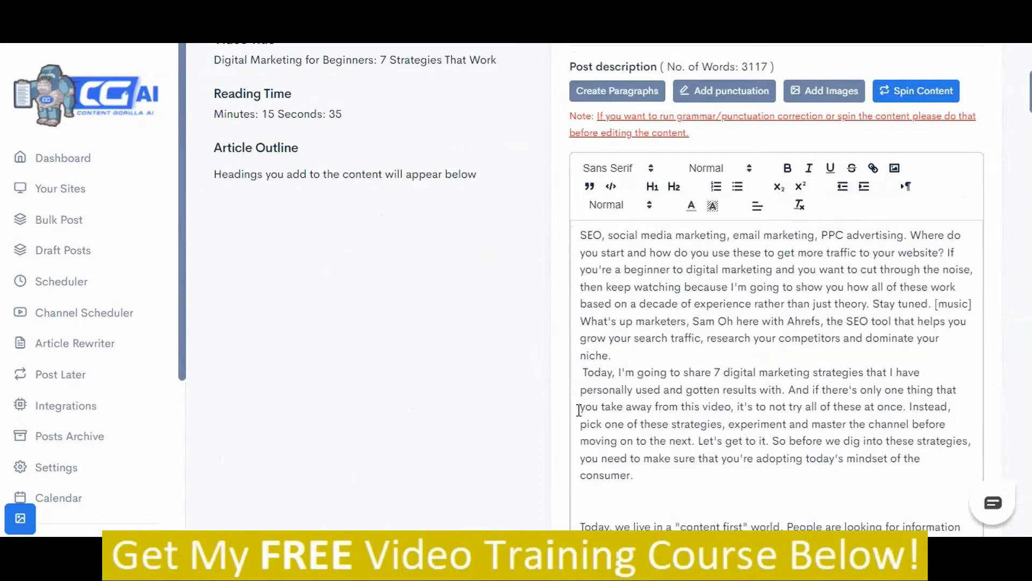
scroll(718, 364, "up", 7)
scroll(716, 364, "down", 10)
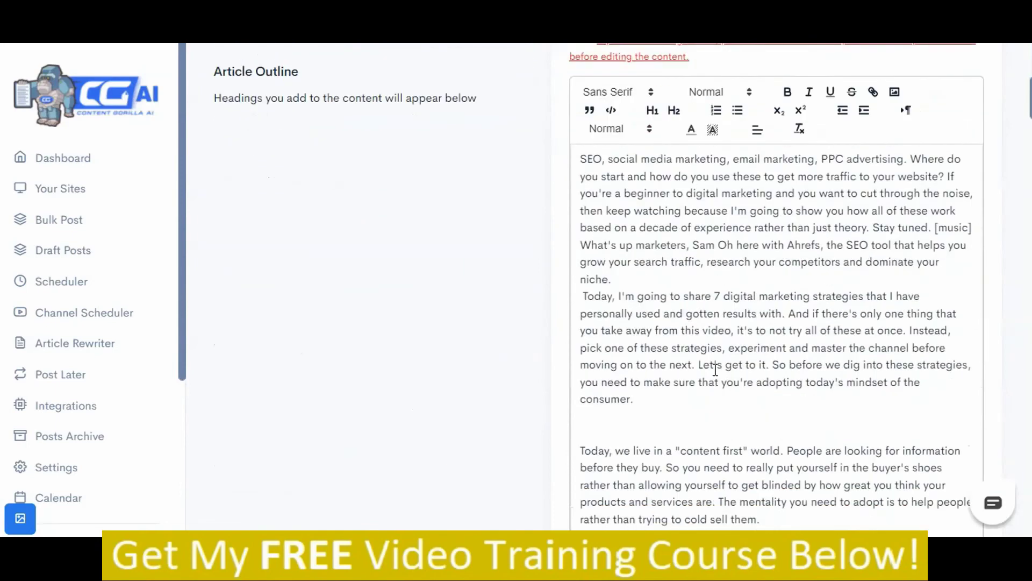
left_click(694, 338)
left_click(628, 201)
key("Return")
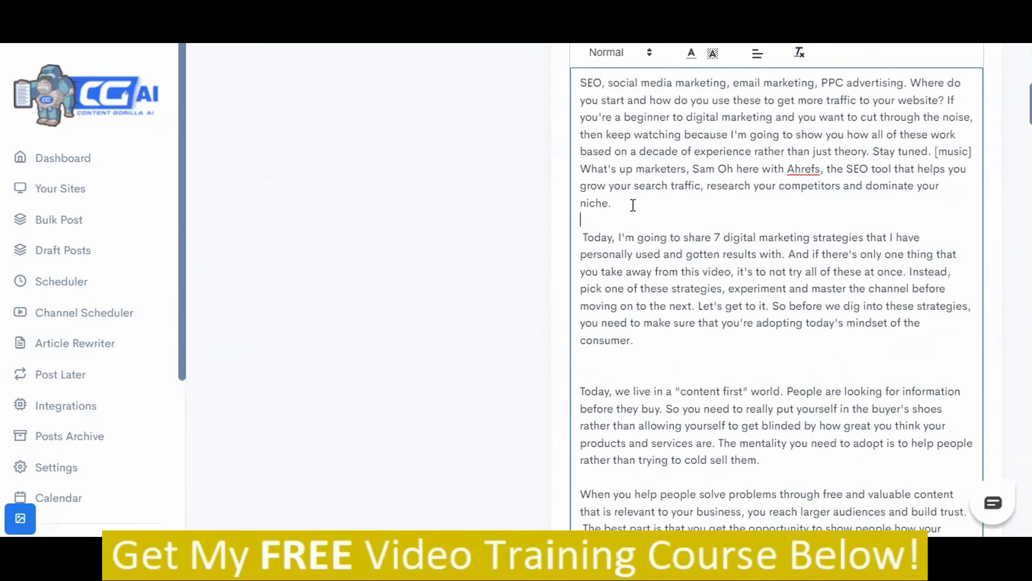
- Add a second blank line after 'niche.' and move 'Let's get to it.' onto its own line
scroll(660, 265, "down", 2)
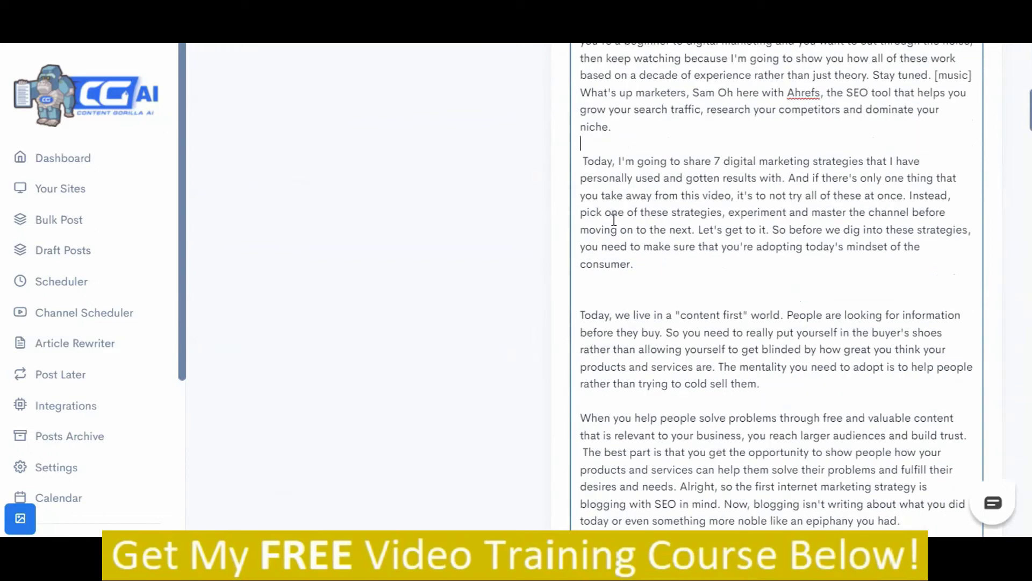
scroll(634, 266, "up", 2)
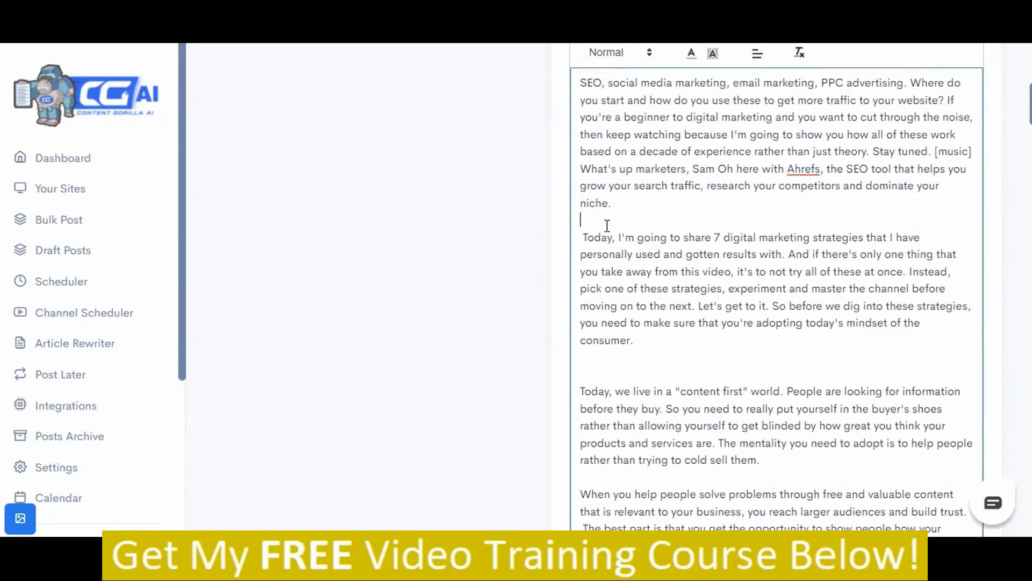
key("Return")
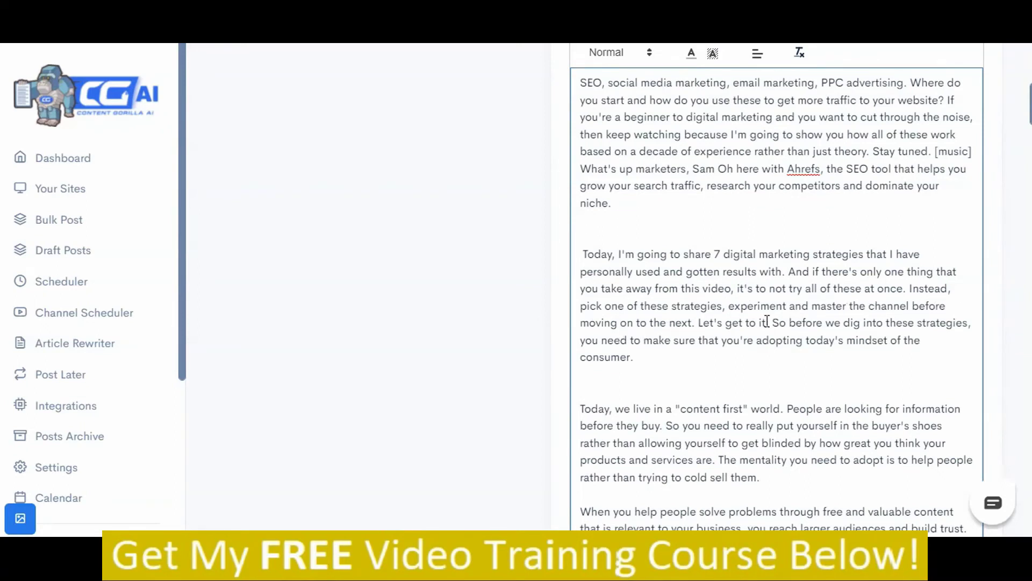
left_click(698, 322)
key("Return")
key("Return")
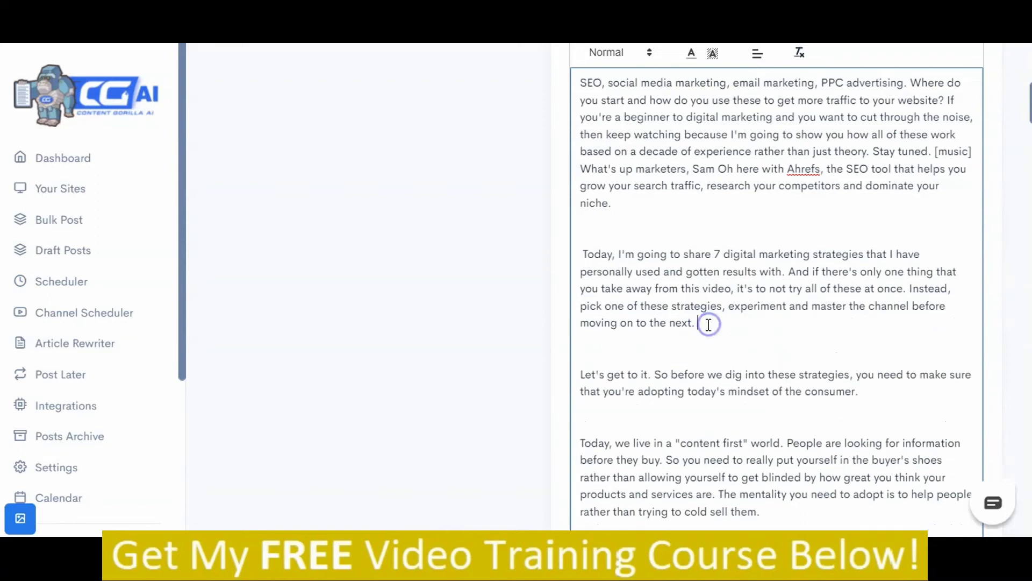
- AI-paraphrase the 'Today … next.' paragraph and dismiss the success message
mouse_move(698, 323)
left_mouse_down()
mouse_move(584, 271)
mouse_move(594, 257)
mouse_move(697, 322)
left_mouse_up()
left_click(592, 256)
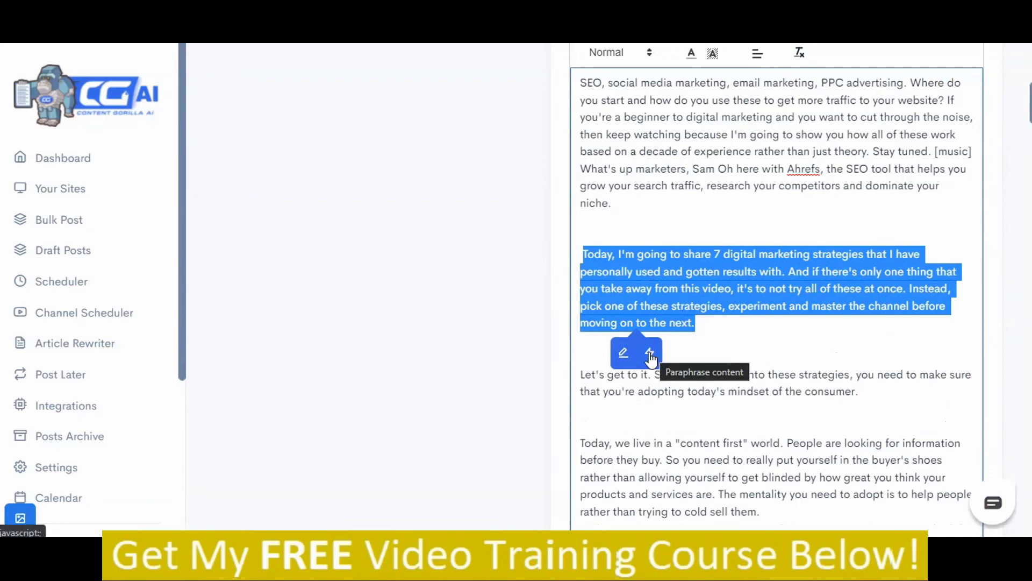
left_click(650, 352)
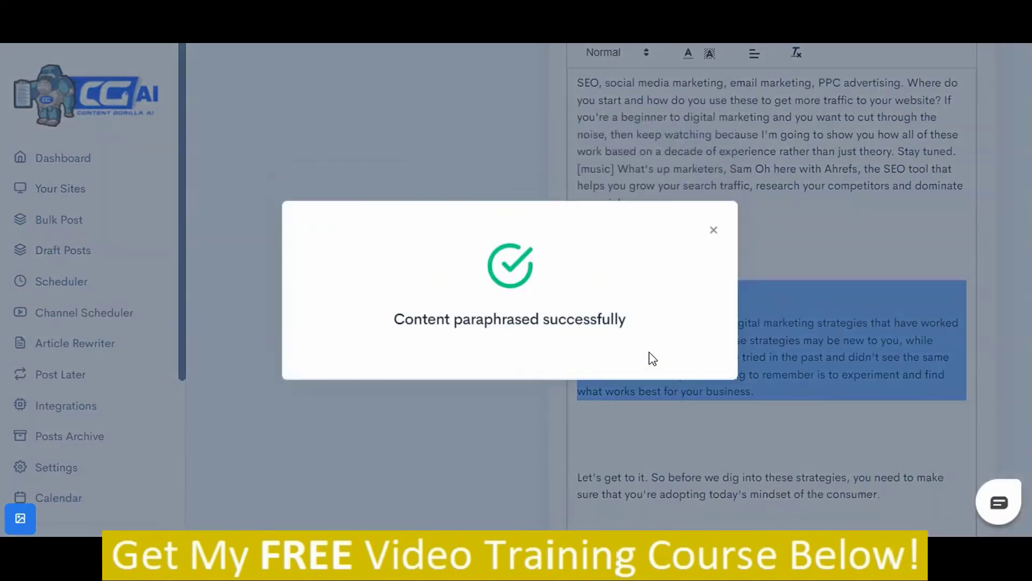
left_click(712, 230)
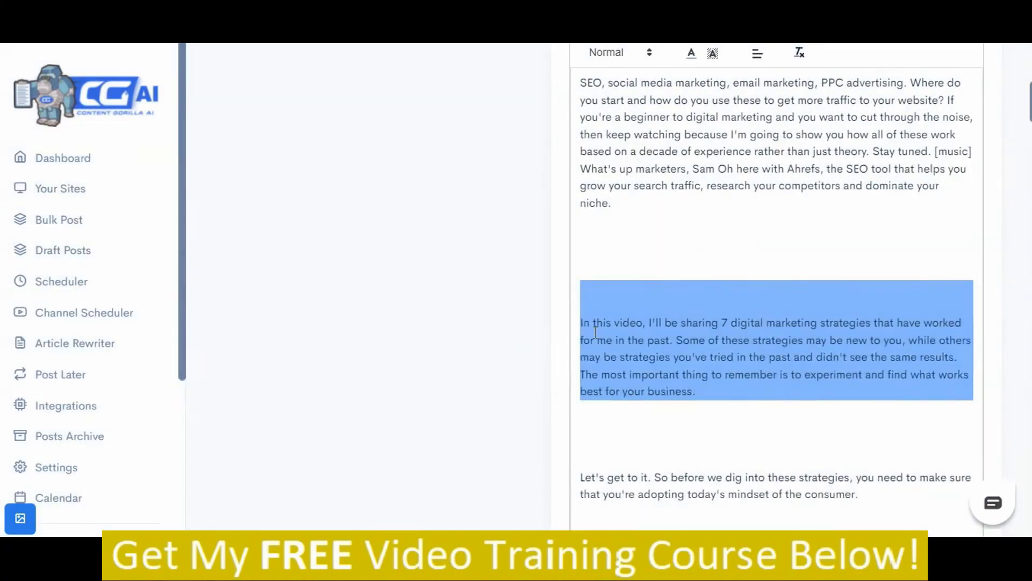
scroll(656, 293, "down", 2)
left_click(632, 264)
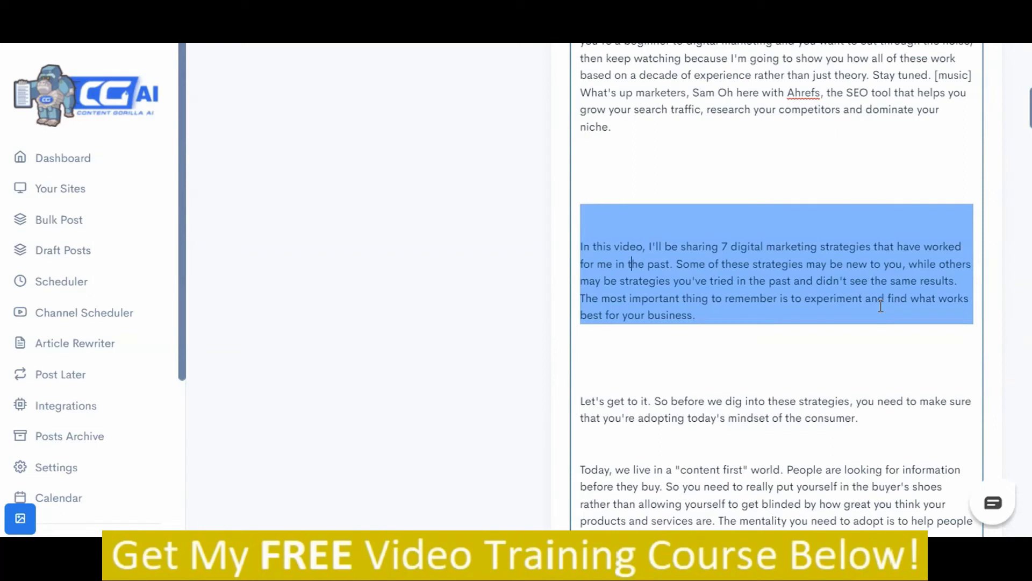
scroll(881, 306, "down", 1)
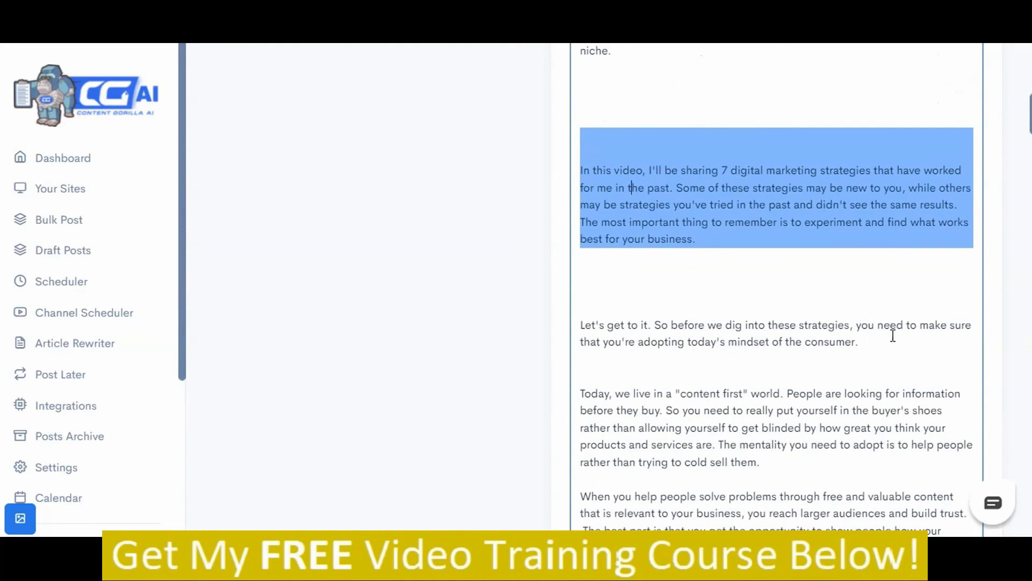
scroll(893, 339, "down", 1)
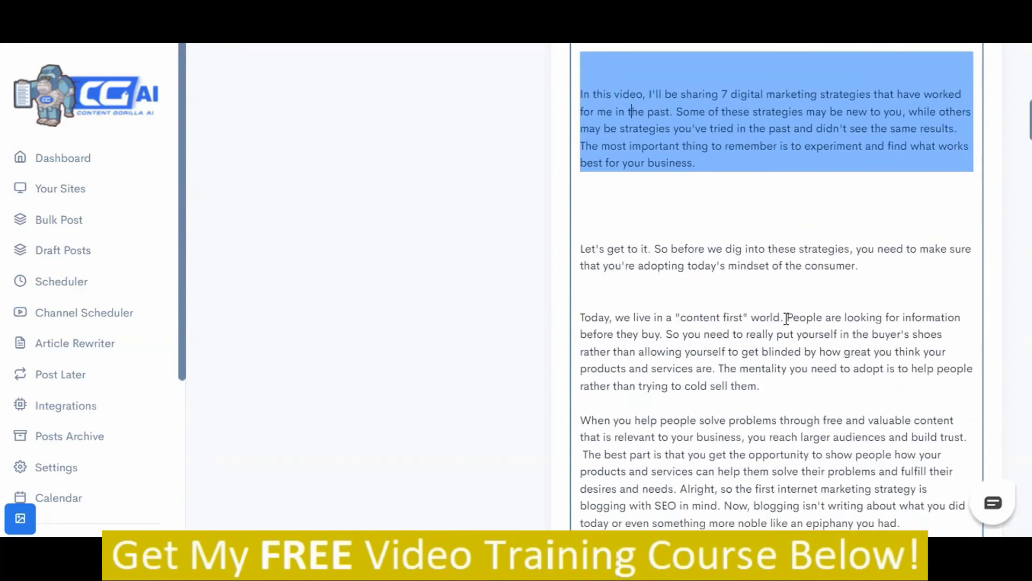
- Put the 'content first' world sentence on its own line, followed by a blank line
left_click(786, 319)
key("Return")
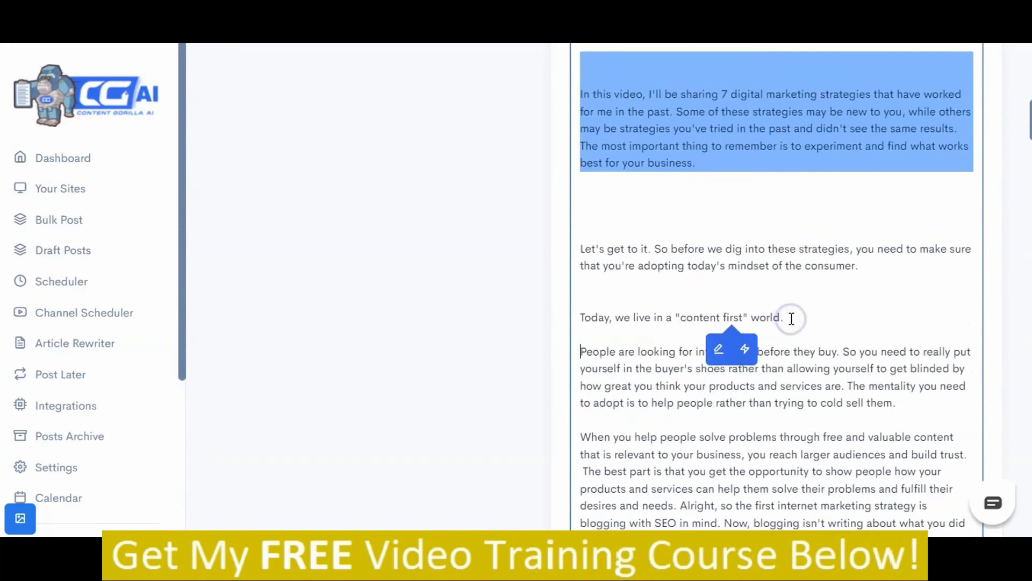
key("Return")
left_click(791, 318)
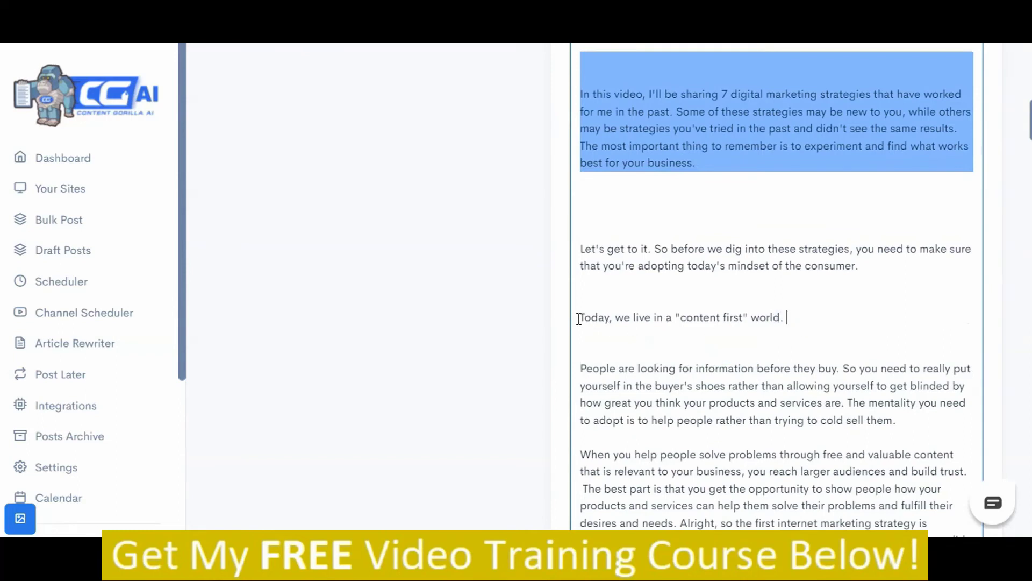
- Expand the 'content first' world sentence with the professional tone and dismiss the success message
left_click_drag(578, 318, 790, 318)
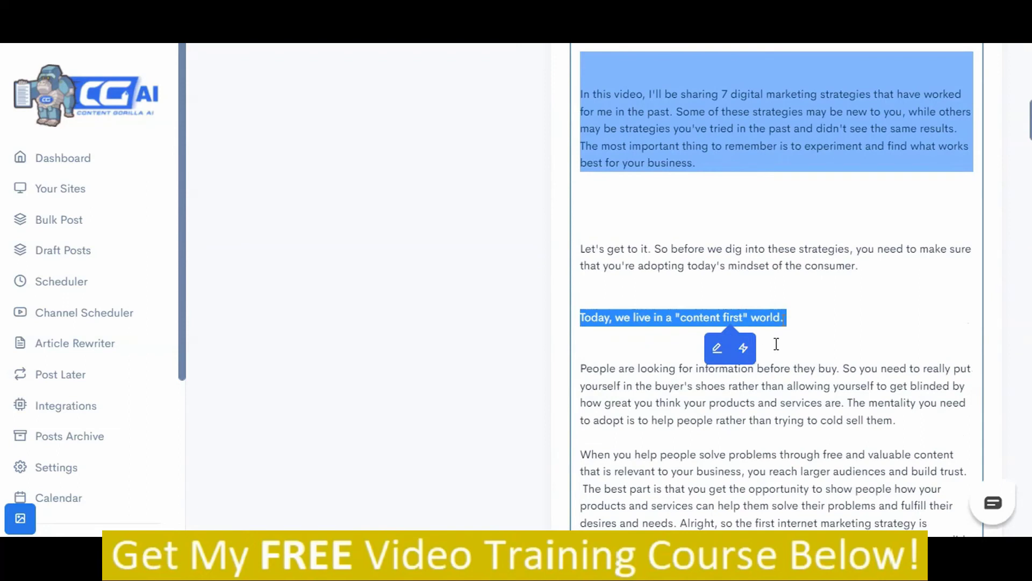
left_click(779, 318)
left_click_drag(579, 318, 786, 318)
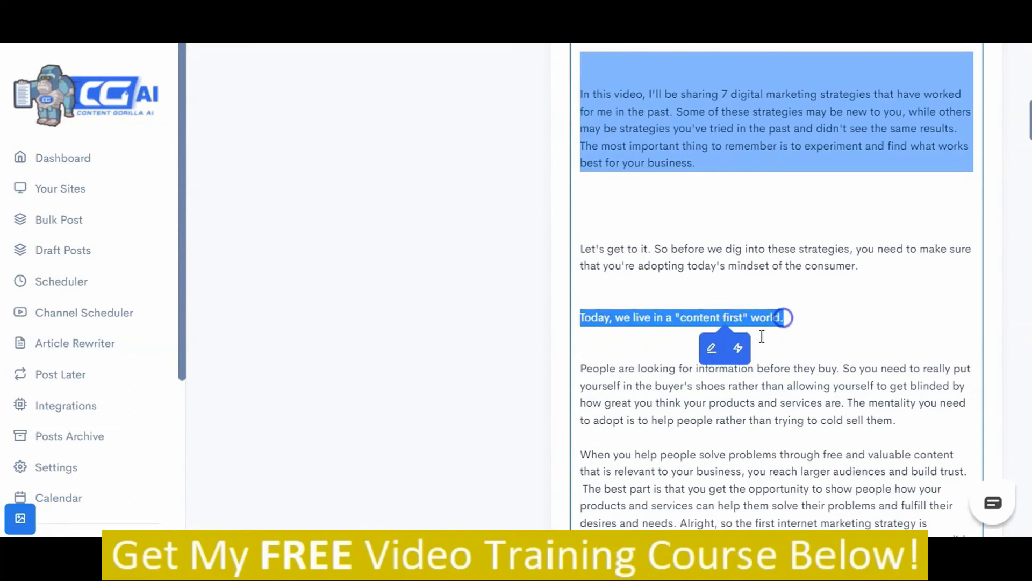
left_click(711, 351)
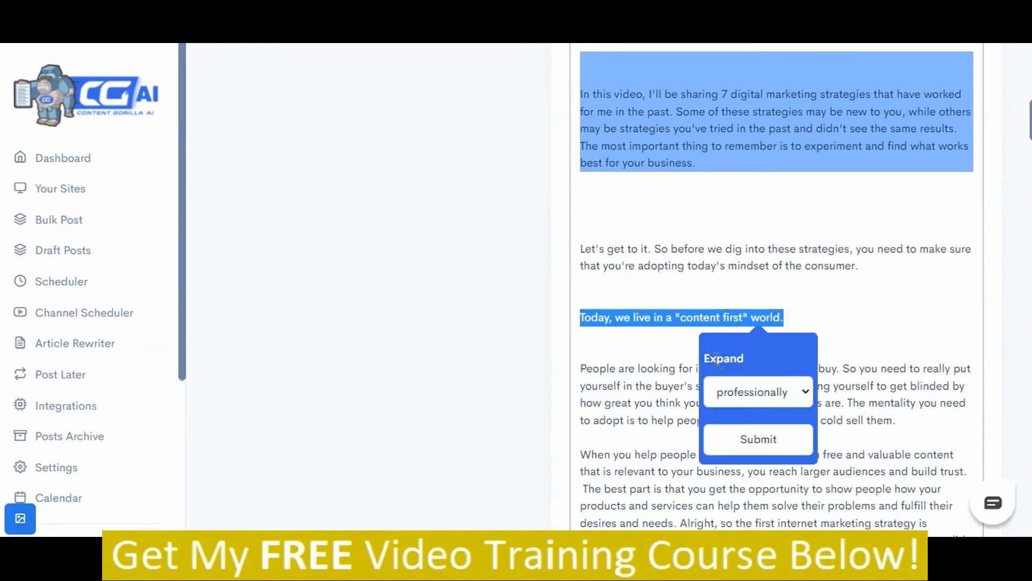
left_click(743, 397)
left_click(743, 396)
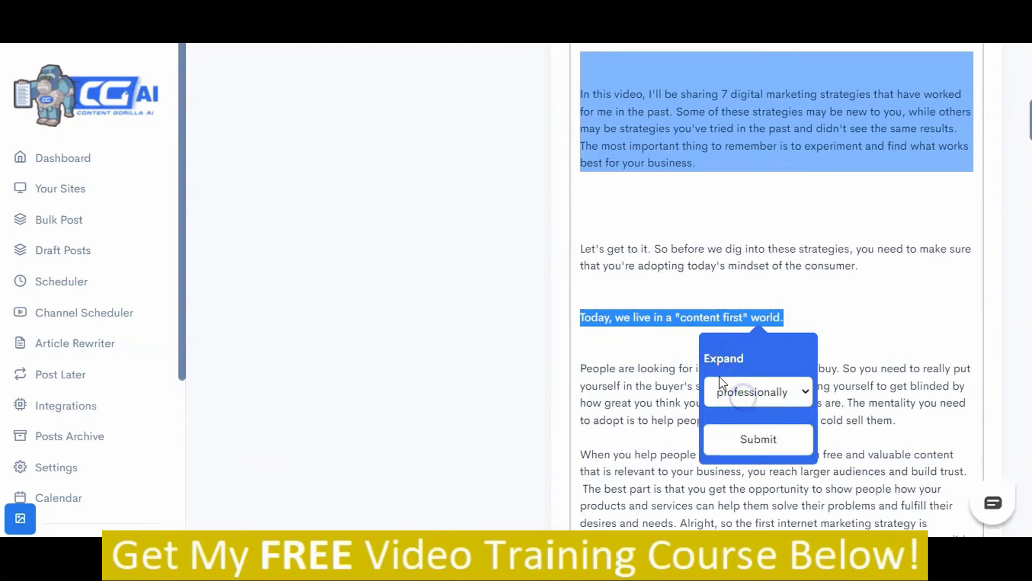
left_click(749, 398)
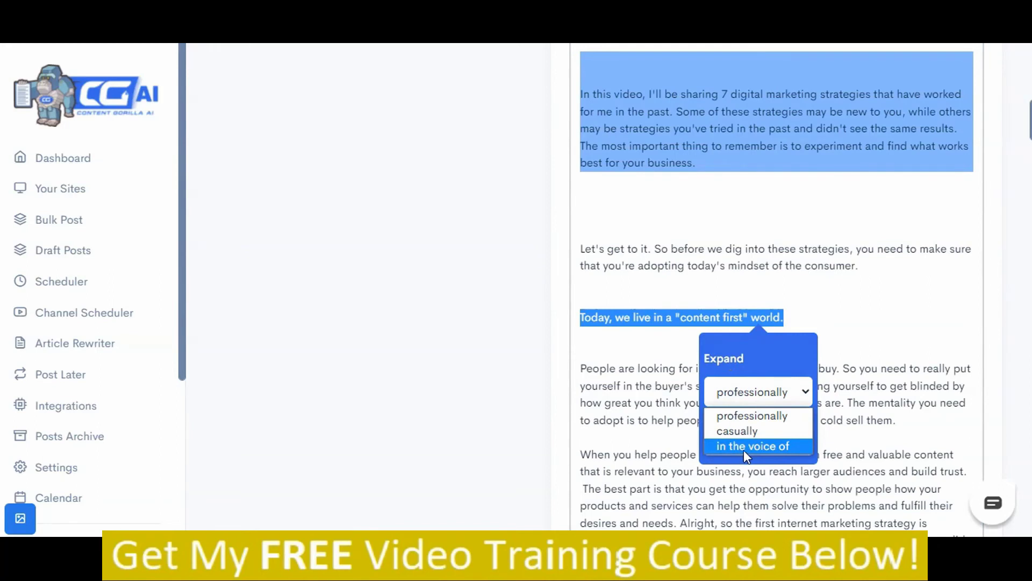
left_click(749, 417)
left_click(766, 441)
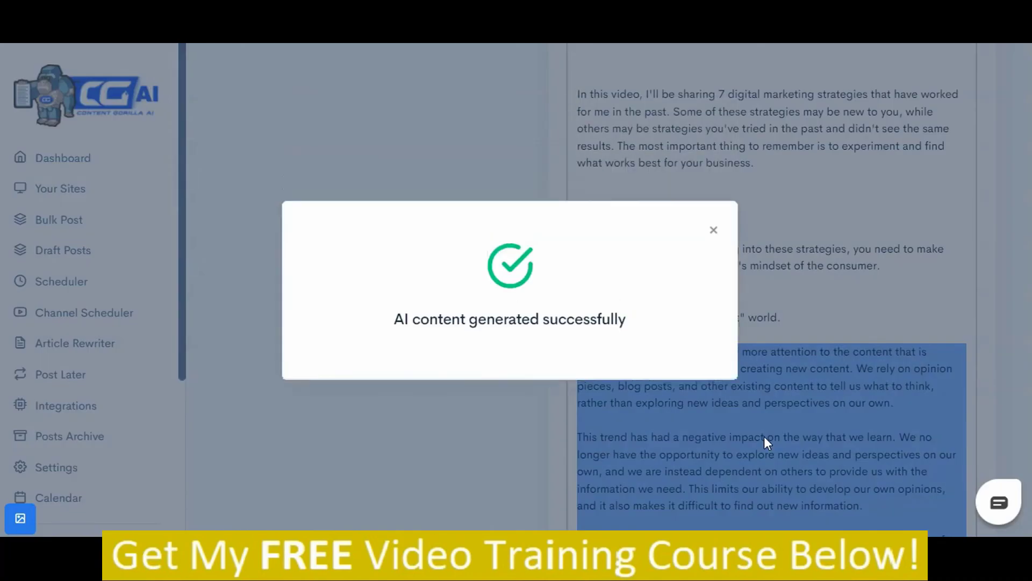
left_click(763, 436)
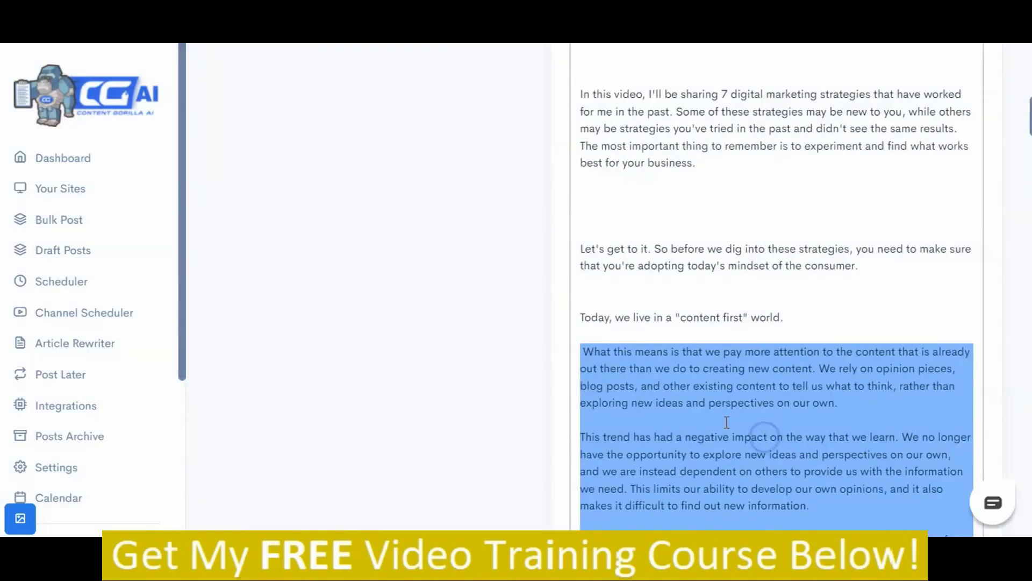
scroll(732, 409, "down", 3)
left_click(617, 200)
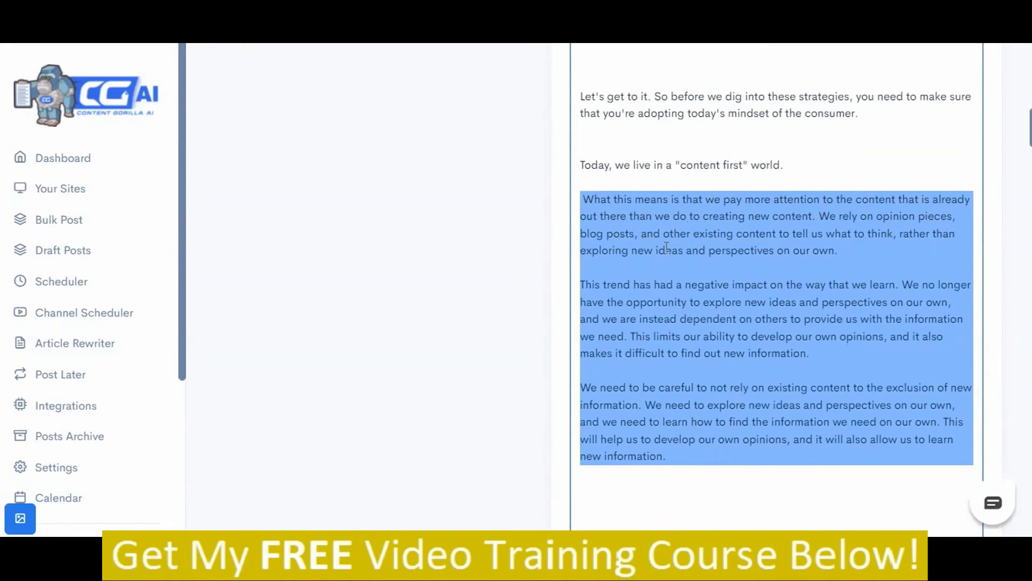
scroll(740, 357, "down", 1)
scroll(740, 357, "up", 1)
scroll(760, 468, "down", 3)
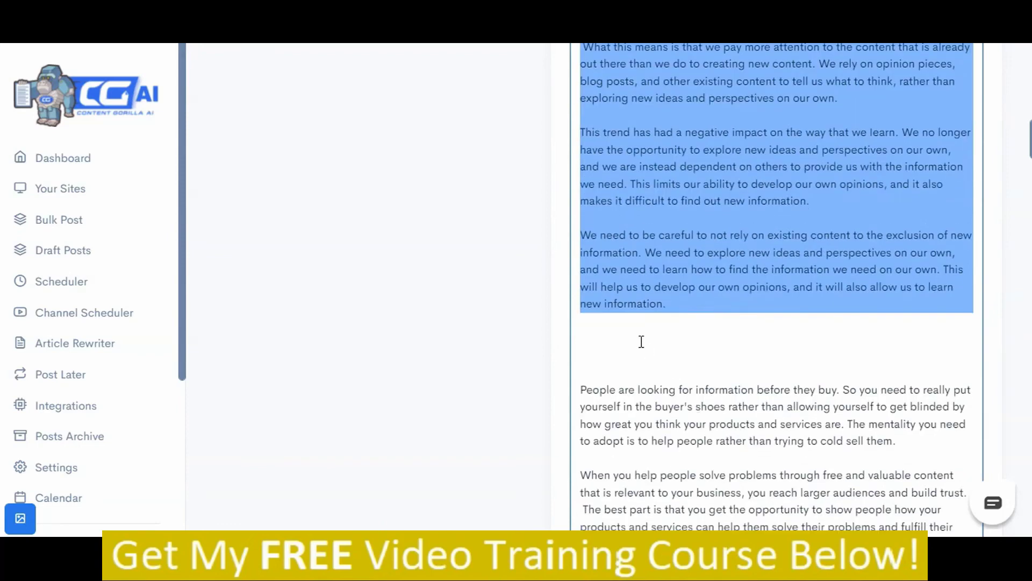
scroll(643, 345, "up", 3)
scroll(645, 349, "down", 2)
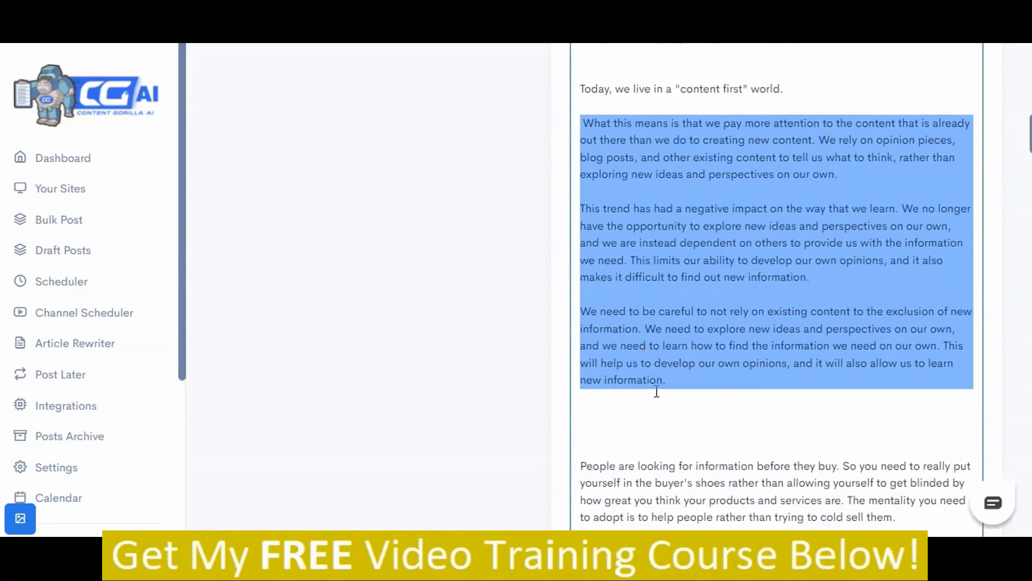
scroll(657, 391, "down", 3)
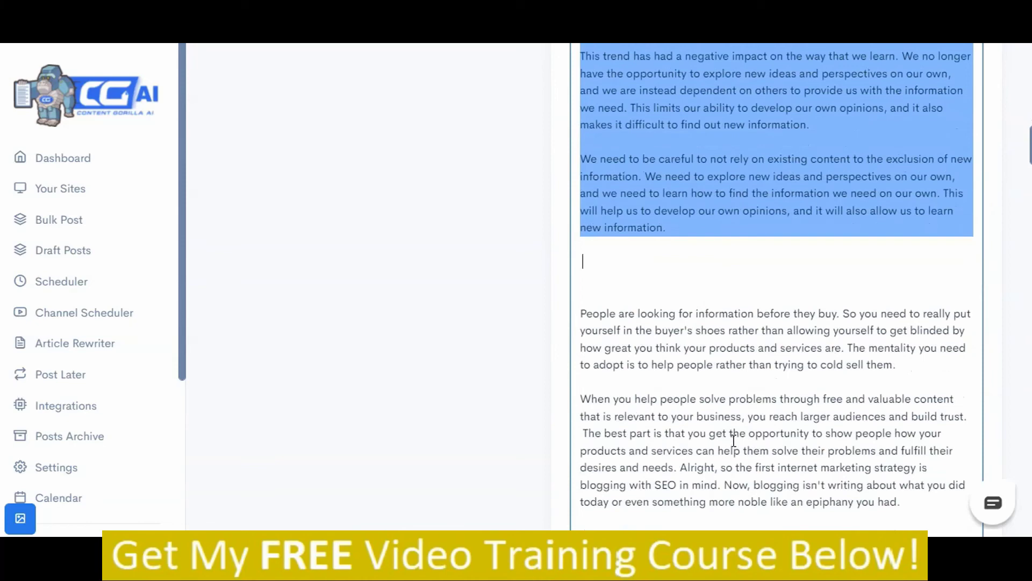
scroll(734, 440, "down", 9)
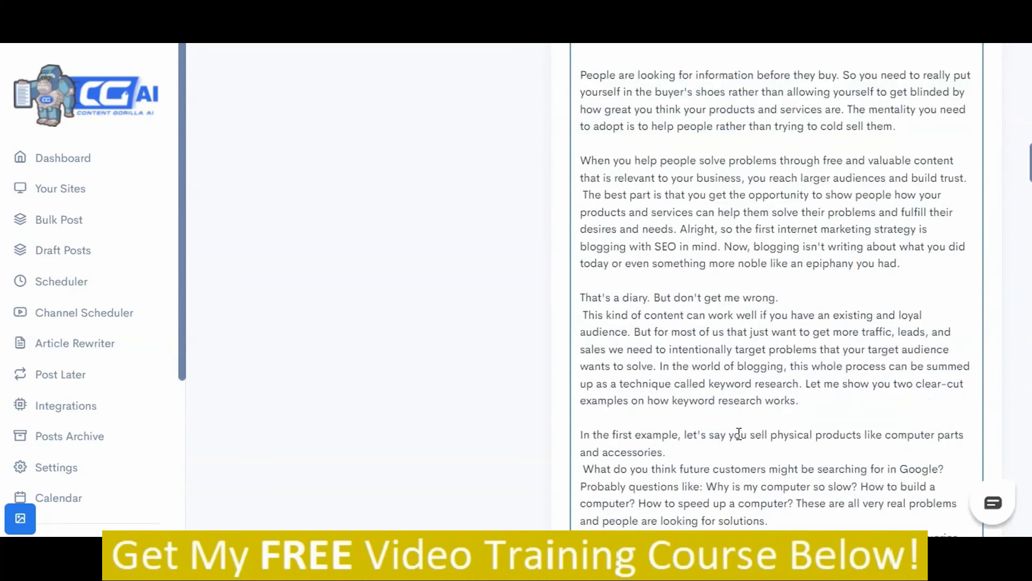
scroll(740, 433, "down", 2)
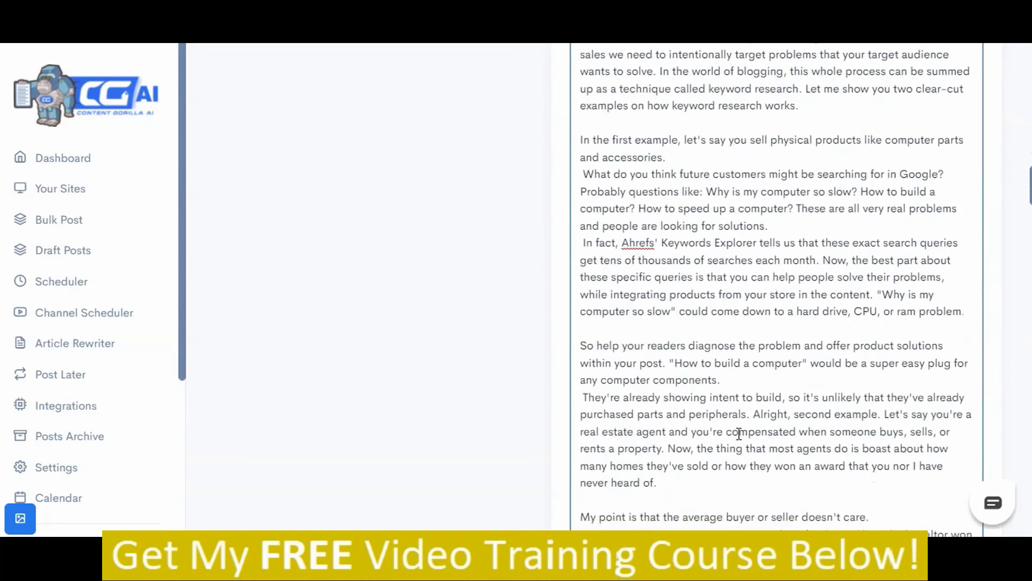
scroll(739, 433, "down", 4)
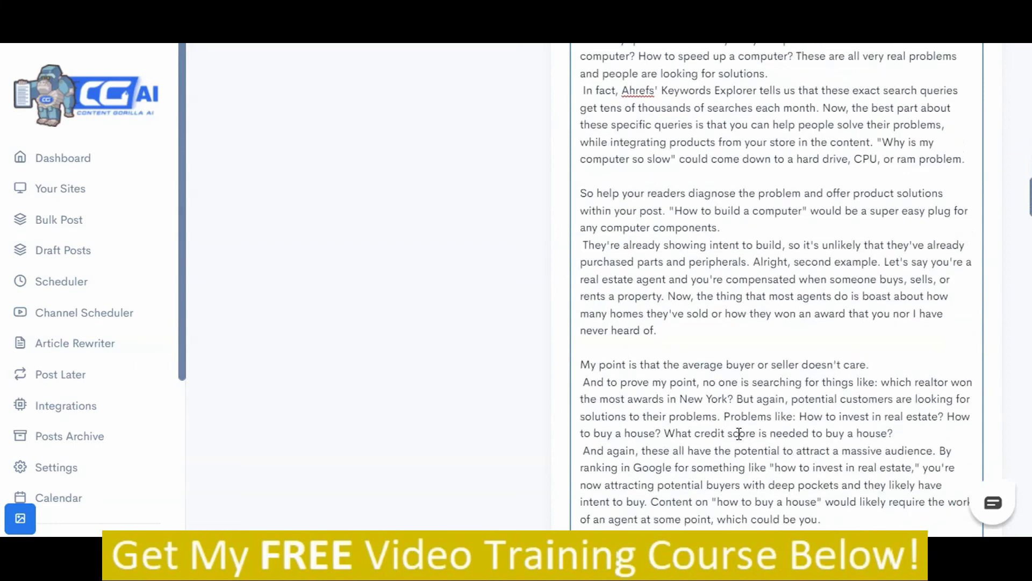
scroll(740, 433, "down", 4)
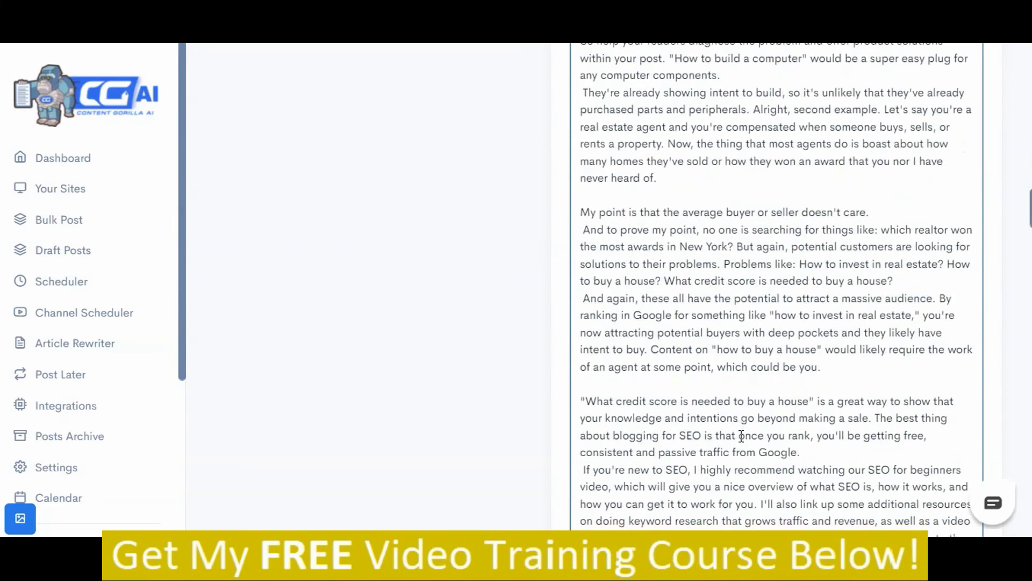
scroll(742, 436, "down", 6)
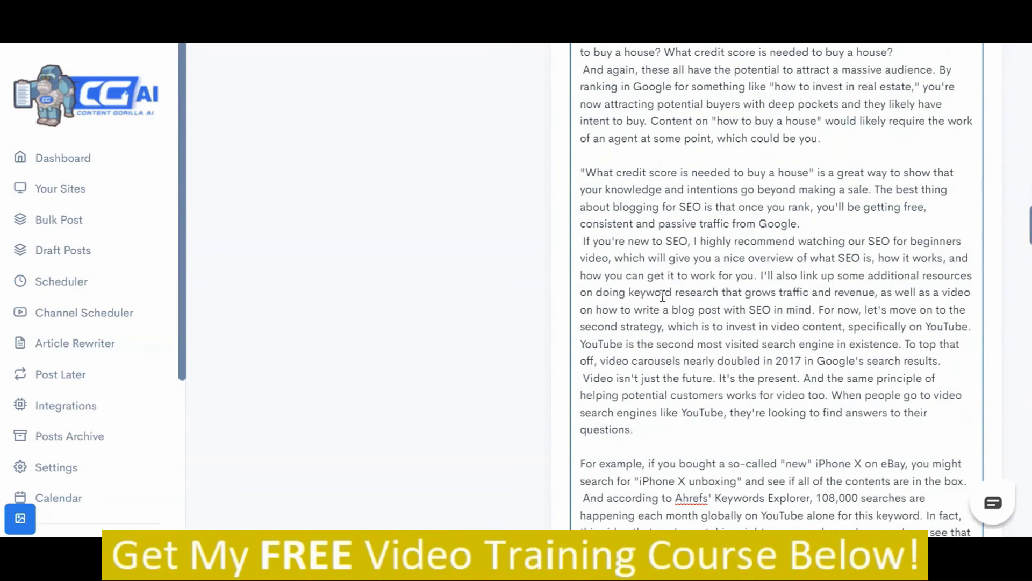
scroll(663, 295, "down", 2)
- Add a 'How to do content marketing' line after the paragraph ending 'questions.' and select it
left_click(685, 355)
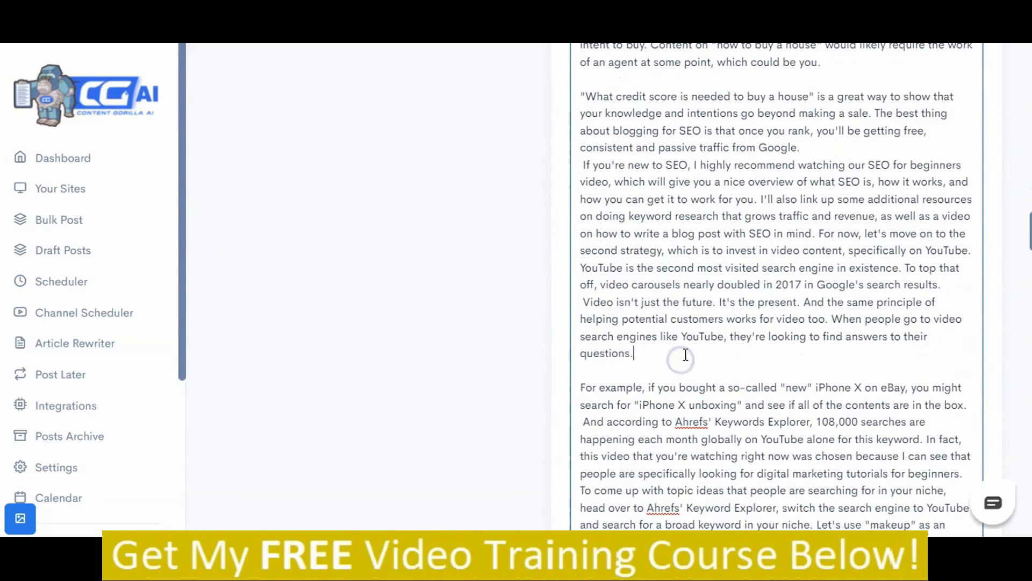
key("Return")
key("Return")
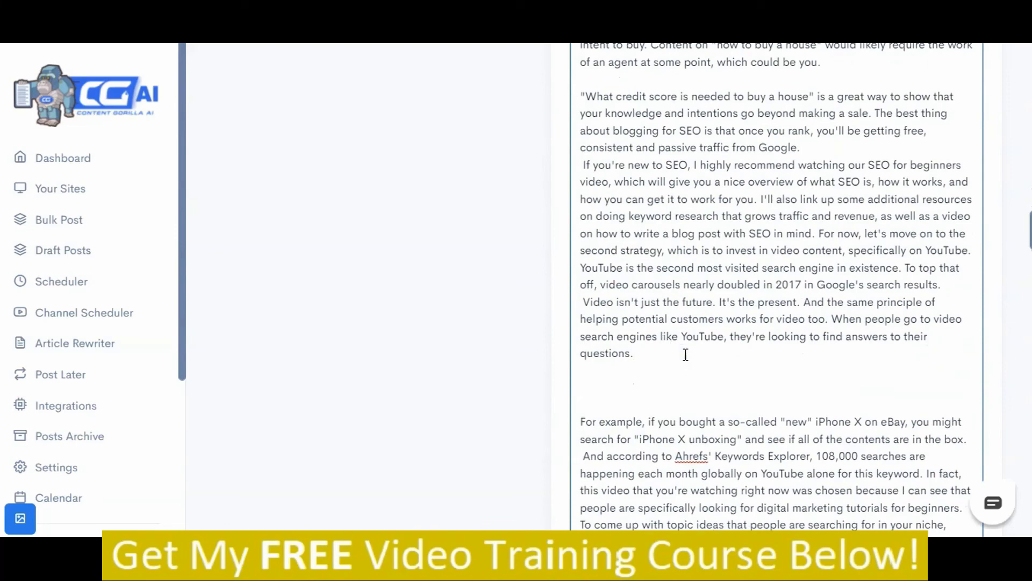
type("How to do content marketing")
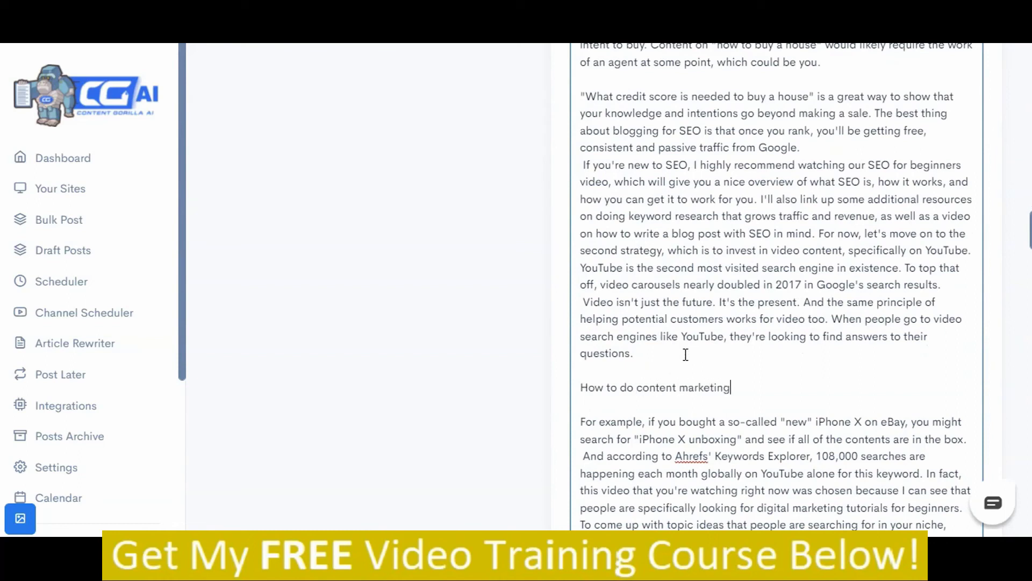
key("shift+Up")
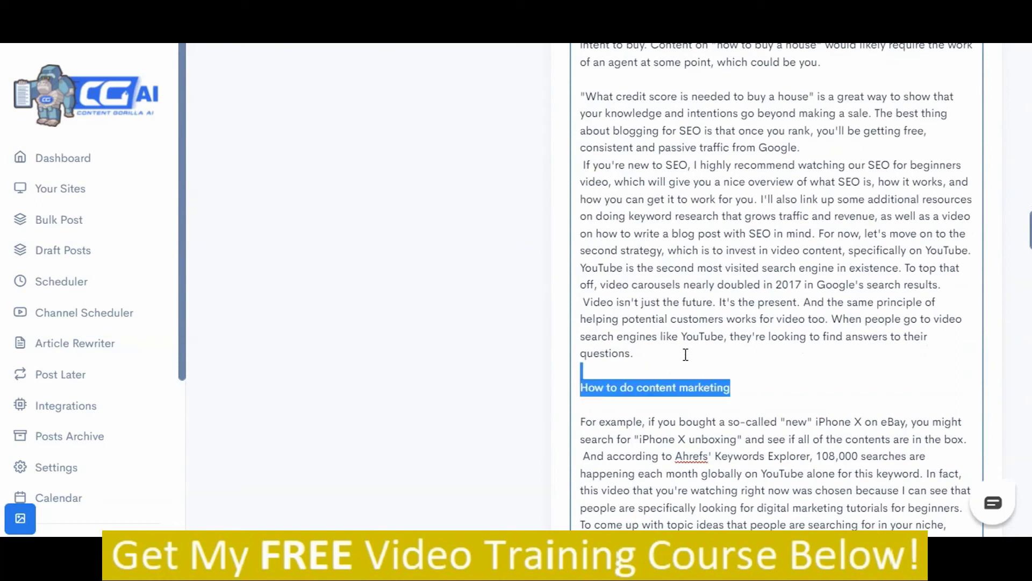
left_click(686, 354)
left_click_drag(730, 388, 579, 394)
- Expand the line 'in the voice of' a named marketer and close the success message
left_click(507, 424)
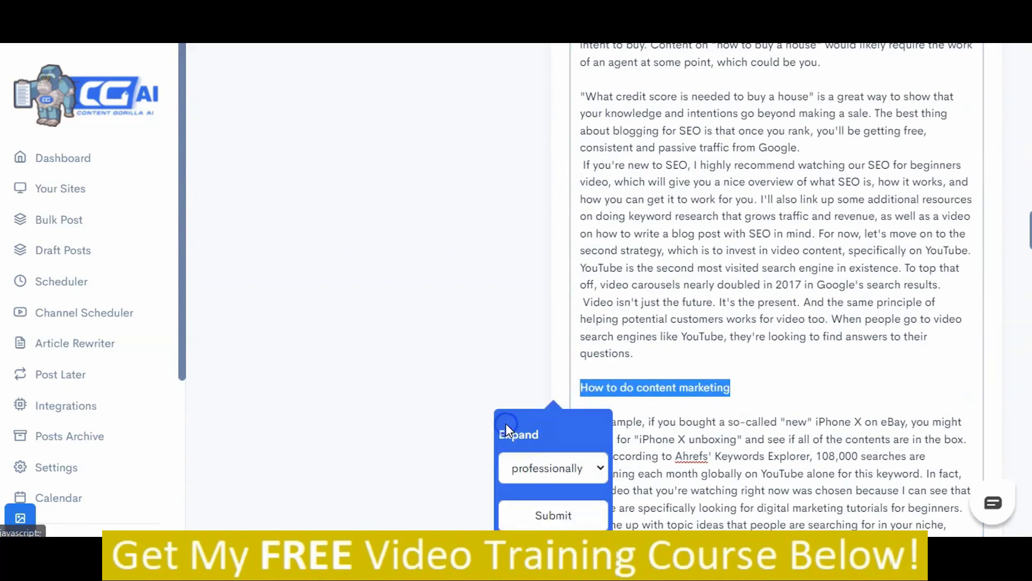
left_click(528, 466)
left_click(537, 521)
scroll(569, 460, "down", 2)
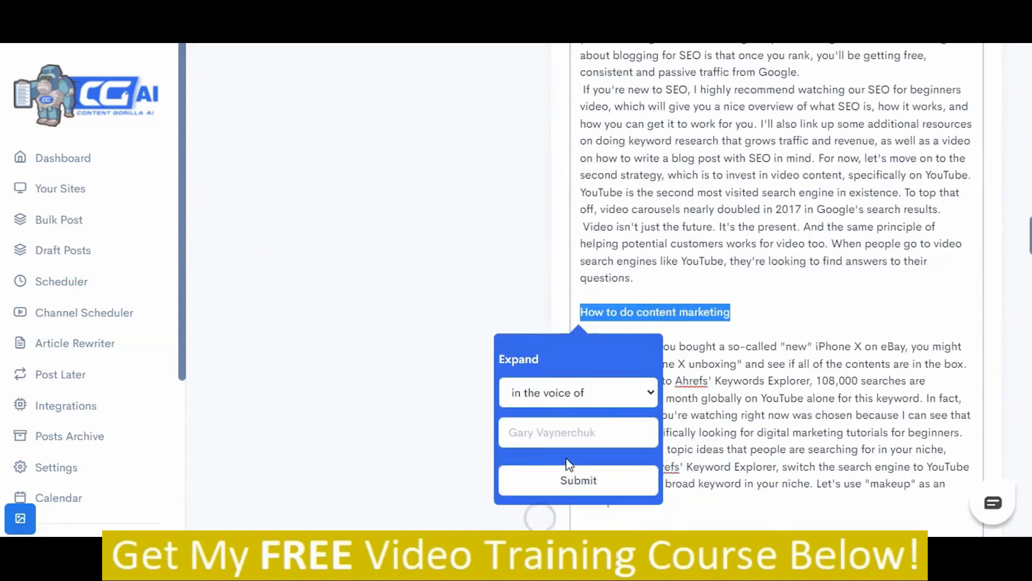
left_click(578, 436)
type("Neil Pat")
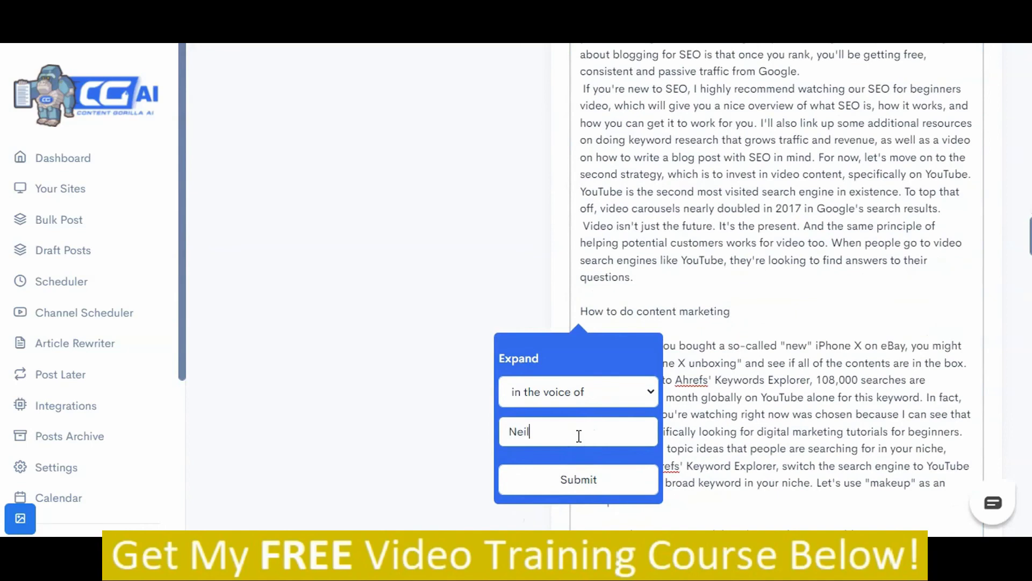
type("el")
left_click(598, 485)
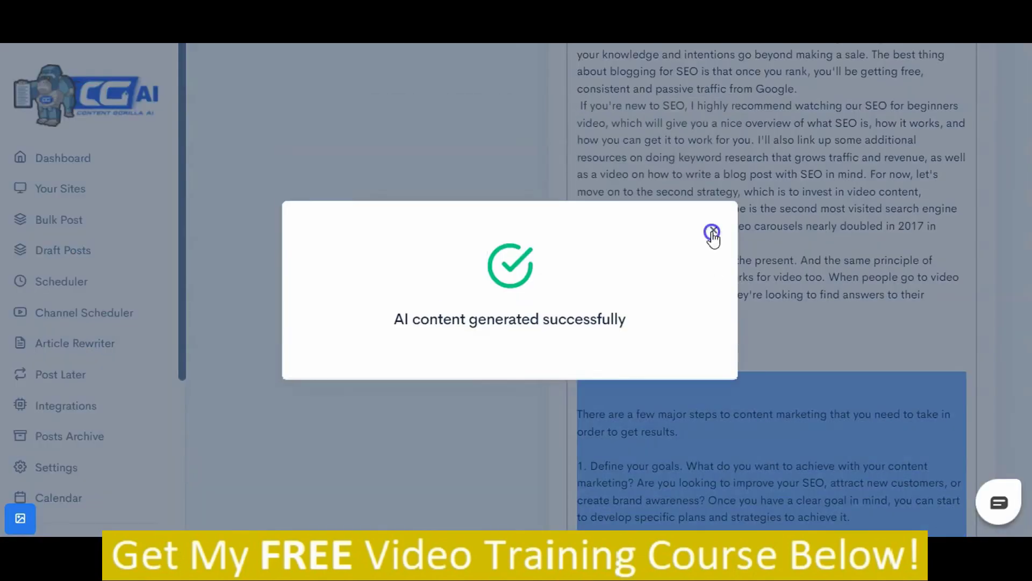
left_click(712, 232)
scroll(739, 417, "down", 4)
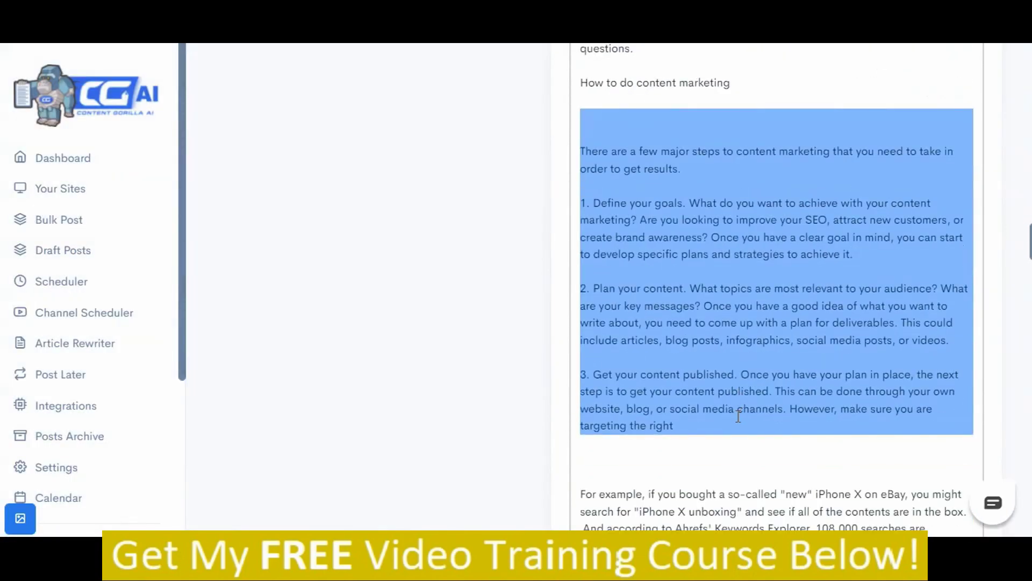
scroll(739, 416, "up", 1)
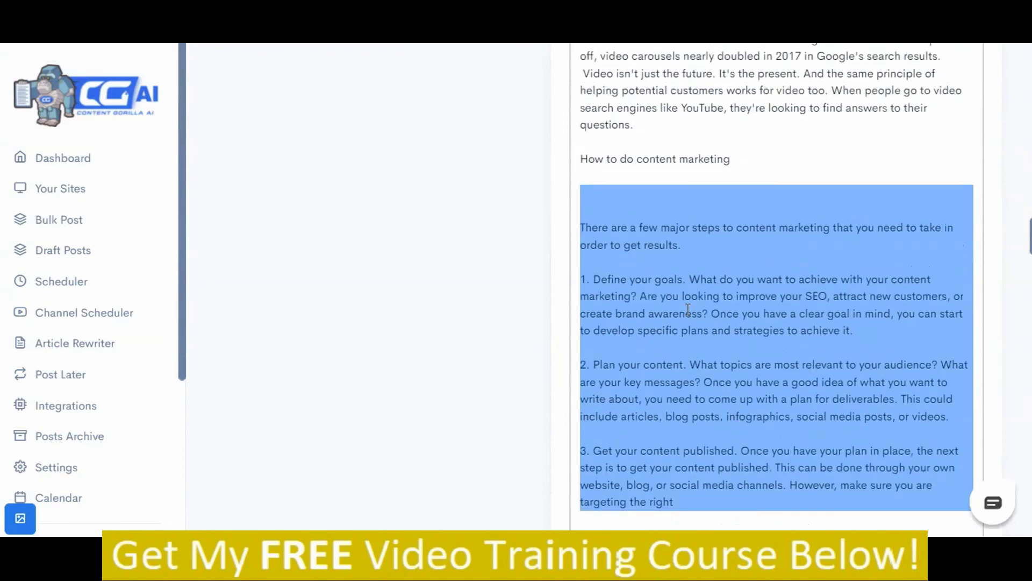
scroll(688, 310, "down", 1)
scroll(688, 310, "up", 1)
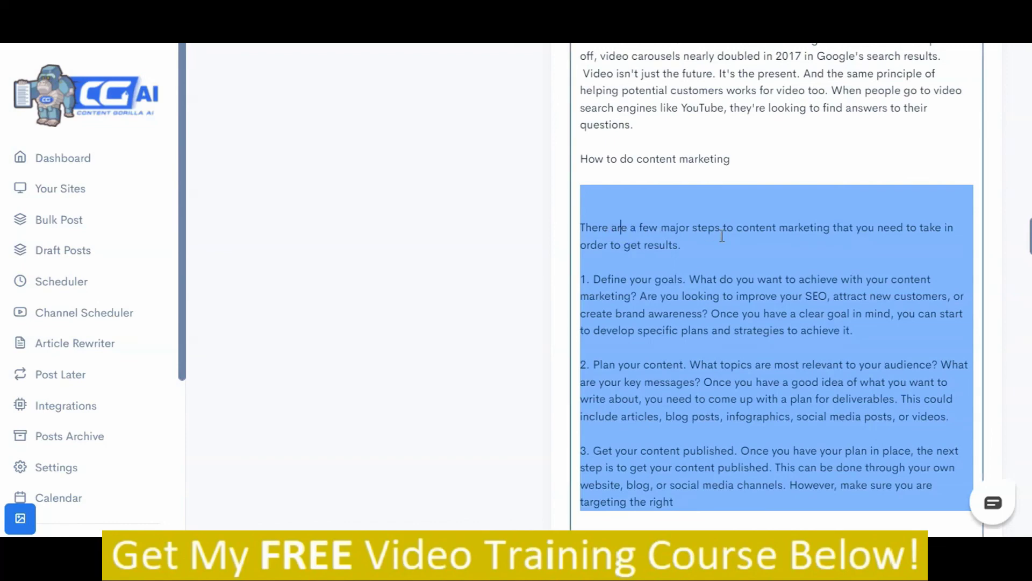
scroll(723, 236, "down", 1)
scroll(723, 236, "up", 1)
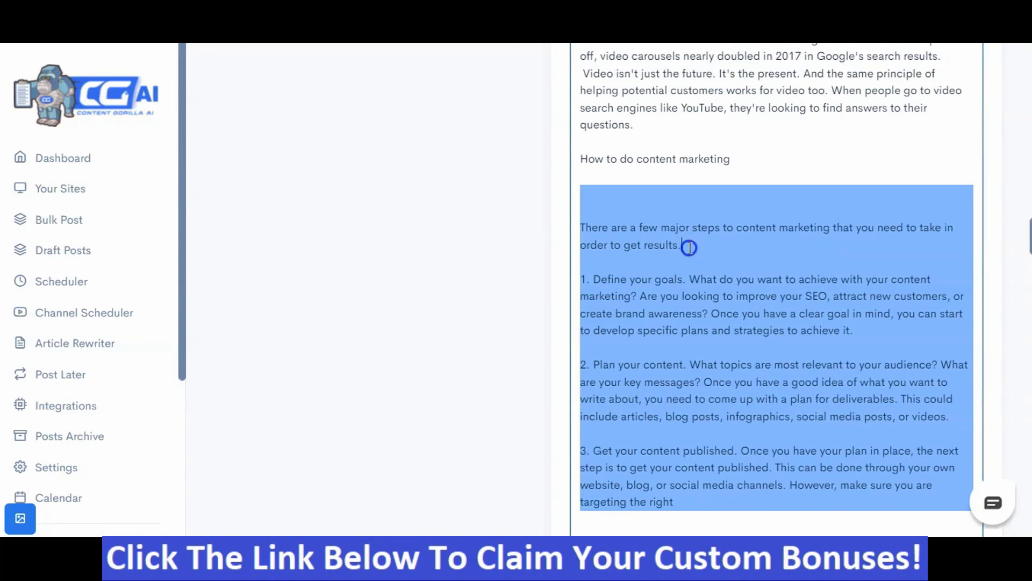
scroll(686, 244, "down", 1)
scroll(894, 272, "up", 1)
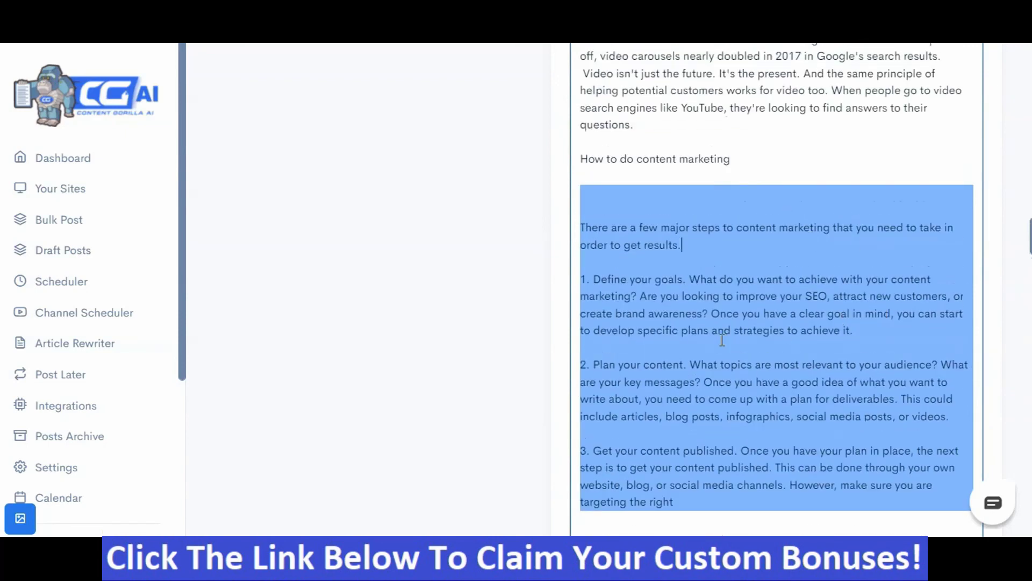